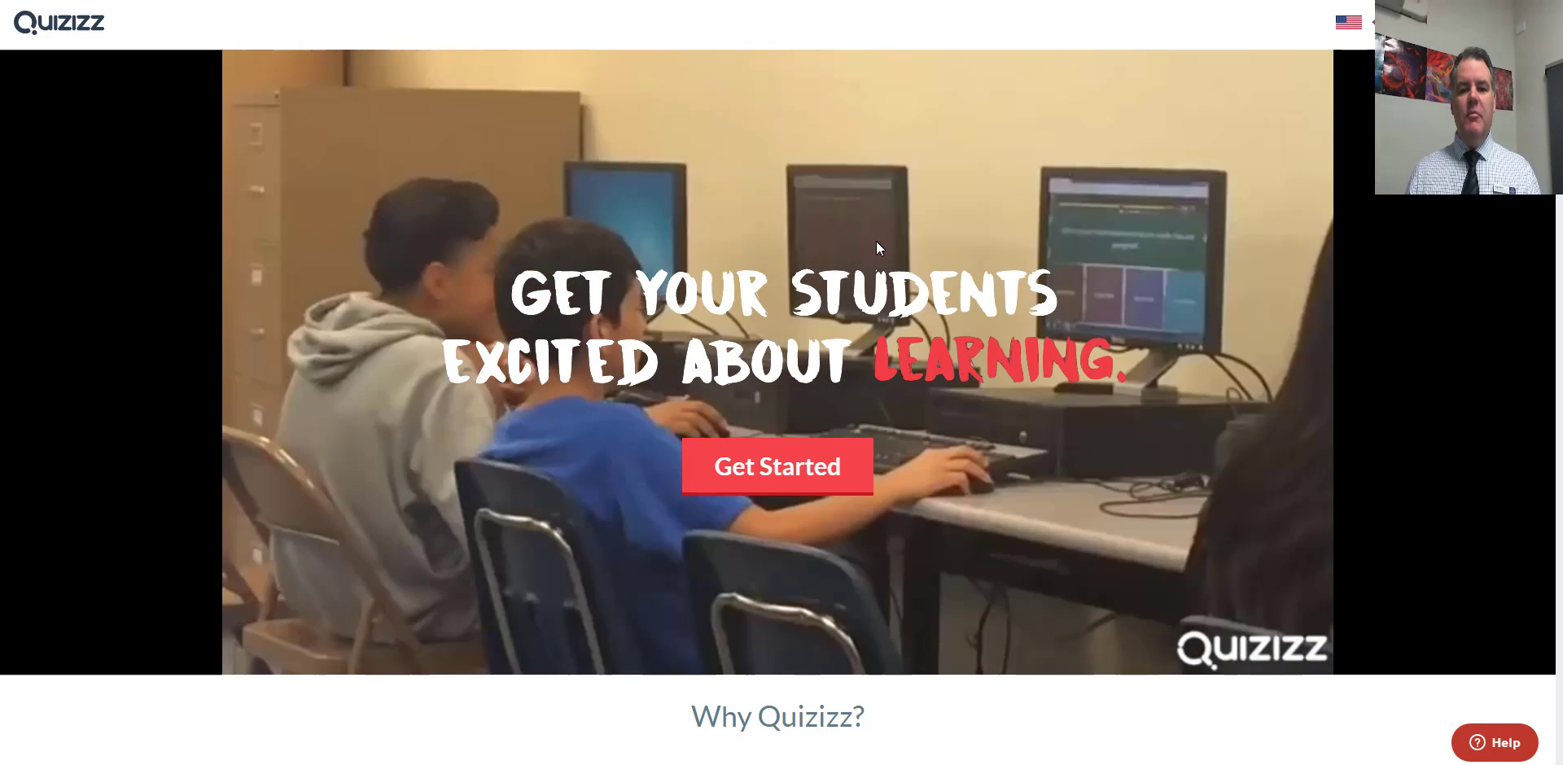
Step: Scroll up and down through the Quizizz landing page content
{"action": "scroll", "coordinate": [876, 241], "scroll_direction": "down", "scroll_amount": 8}
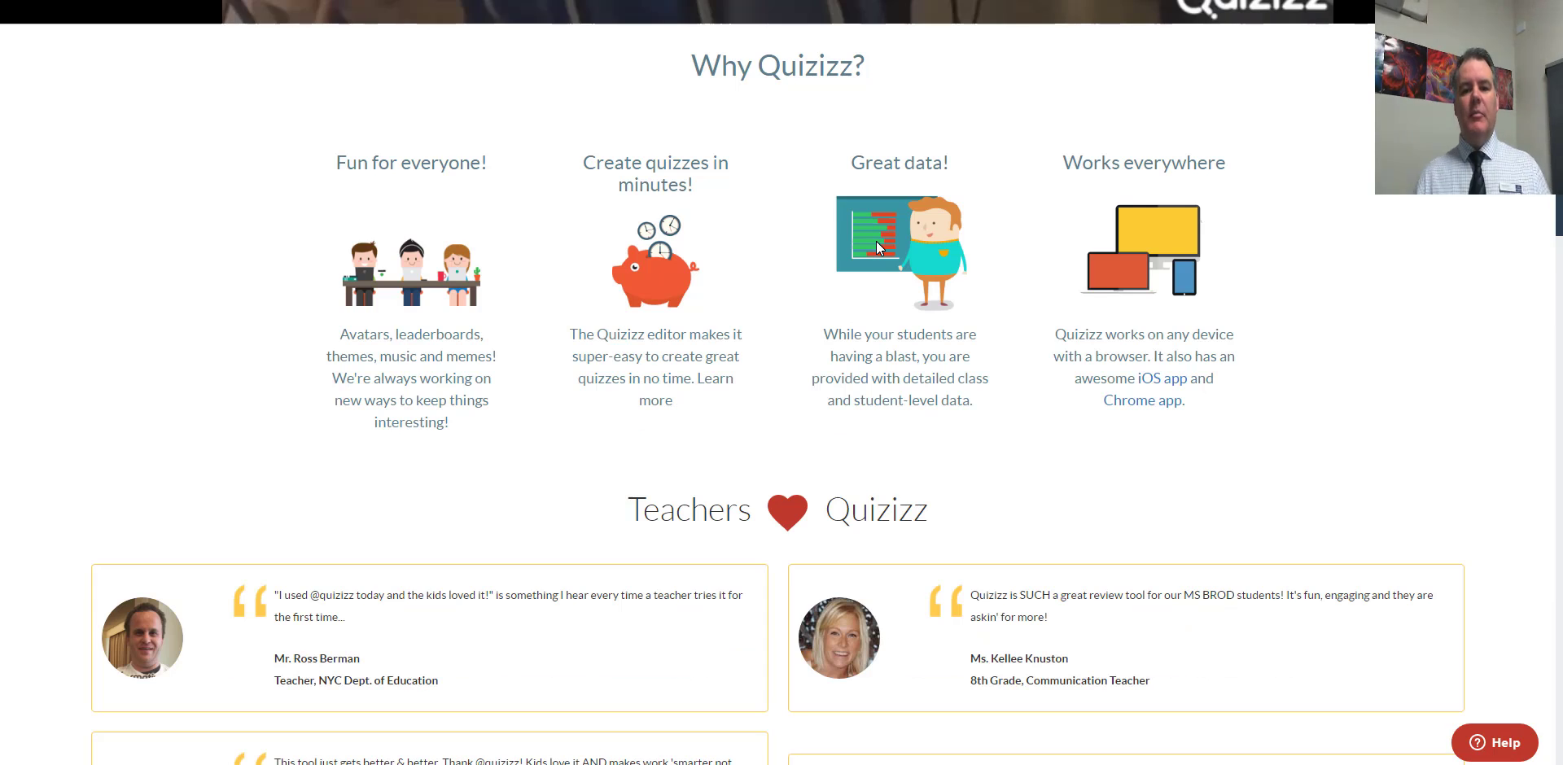
{"action": "scroll", "coordinate": [1179, 302], "scroll_direction": "down", "scroll_amount": 4}
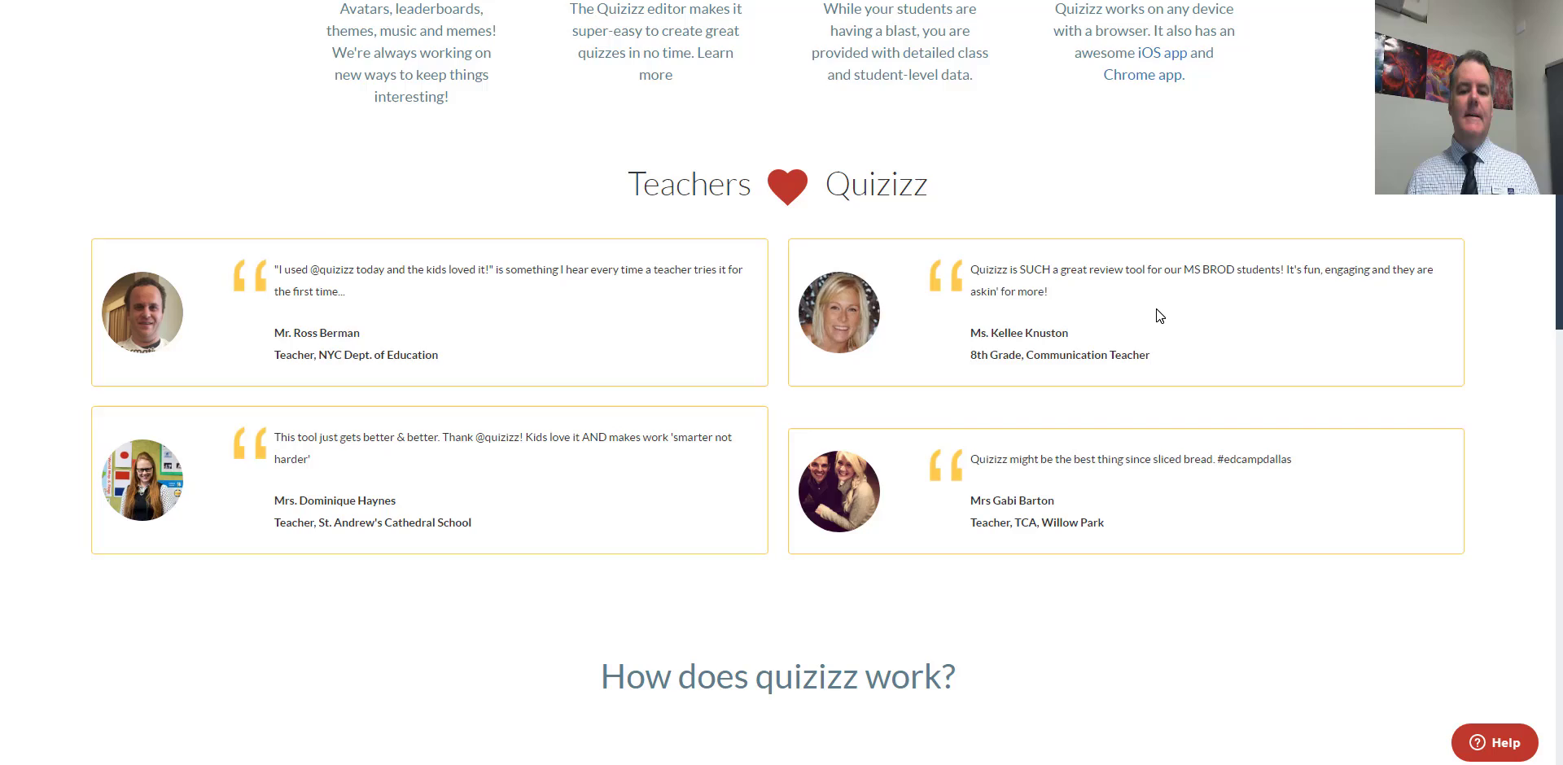
{"action": "scroll", "coordinate": [1155, 316], "scroll_direction": "down", "scroll_amount": 10}
{"action": "scroll", "coordinate": [1156, 316], "scroll_direction": "up", "scroll_amount": 4}
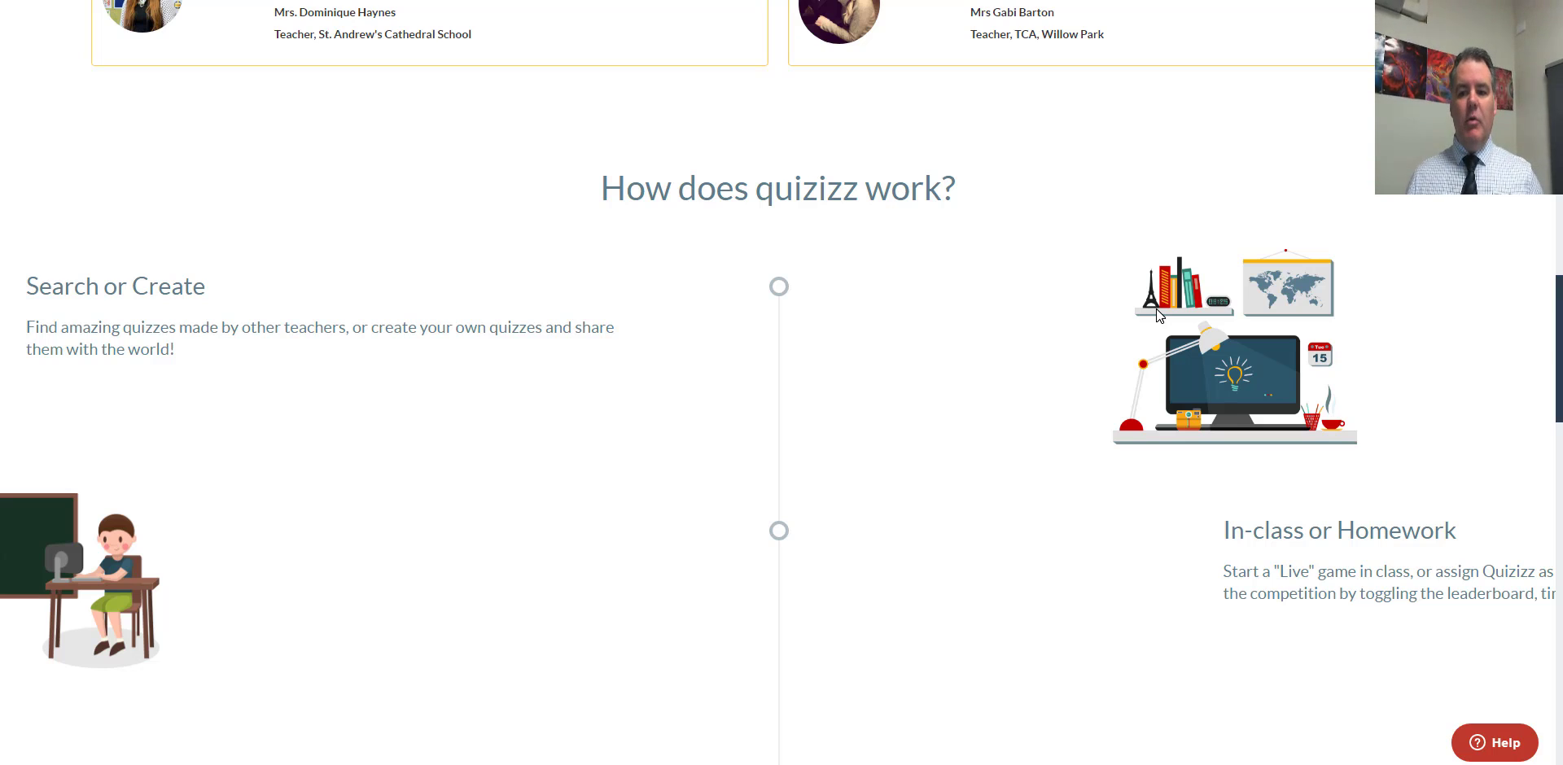
{"action": "scroll", "coordinate": [1156, 313], "scroll_direction": "down", "scroll_amount": 2}
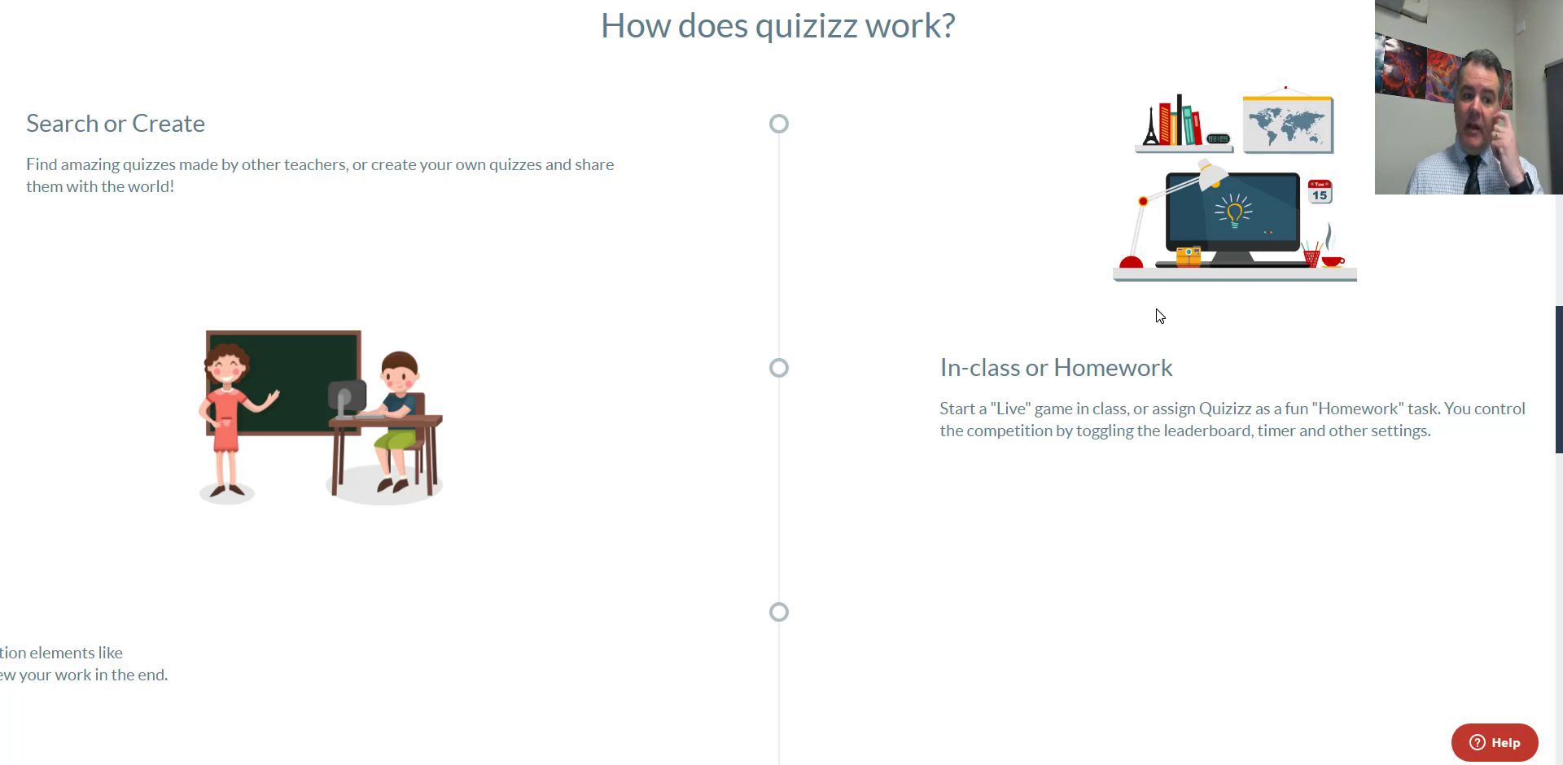
{"action": "scroll", "coordinate": [1159, 316], "scroll_direction": "down", "scroll_amount": 4}
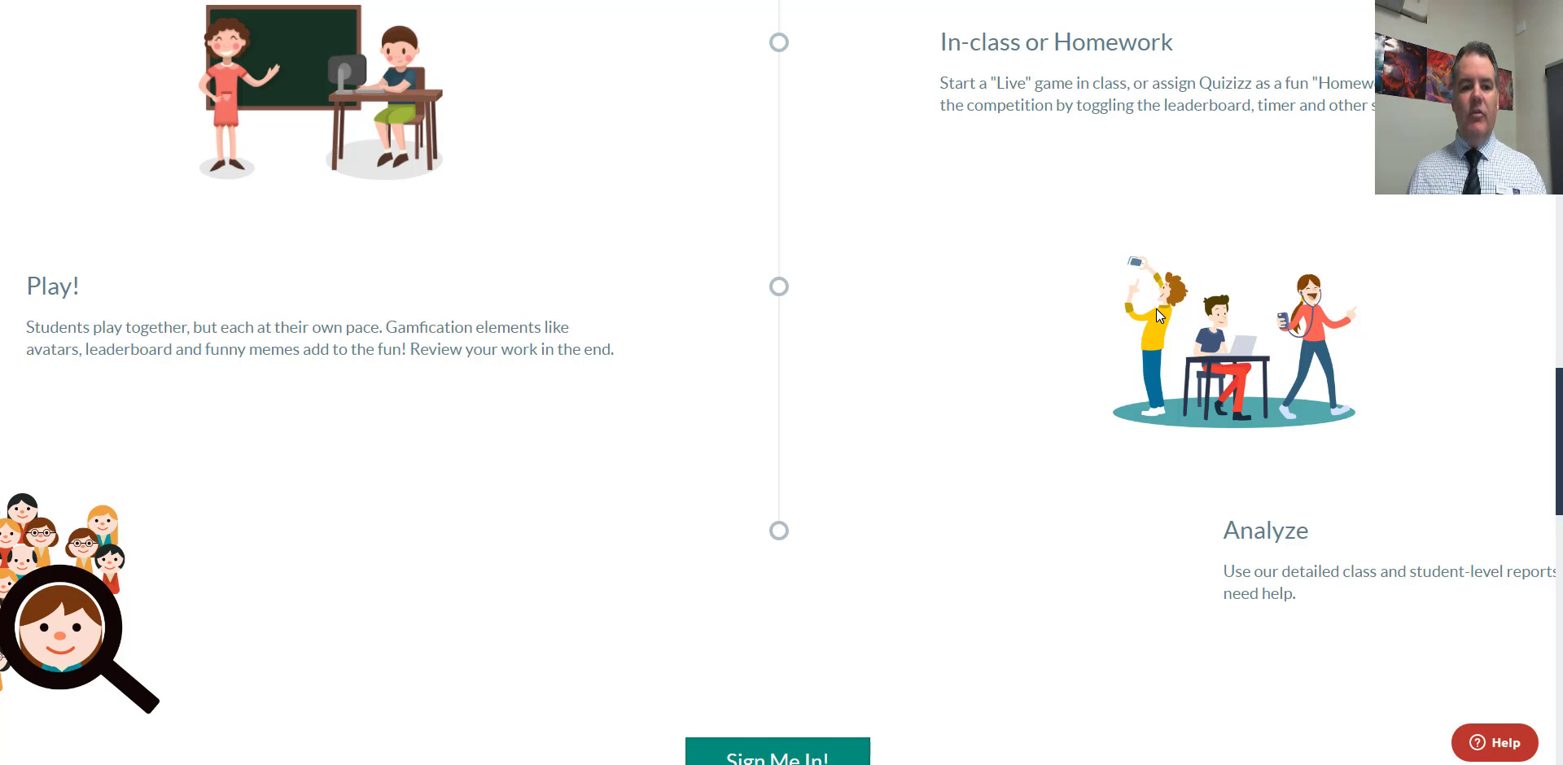
{"action": "scroll", "coordinate": [1157, 311], "scroll_direction": "down", "scroll_amount": 2}
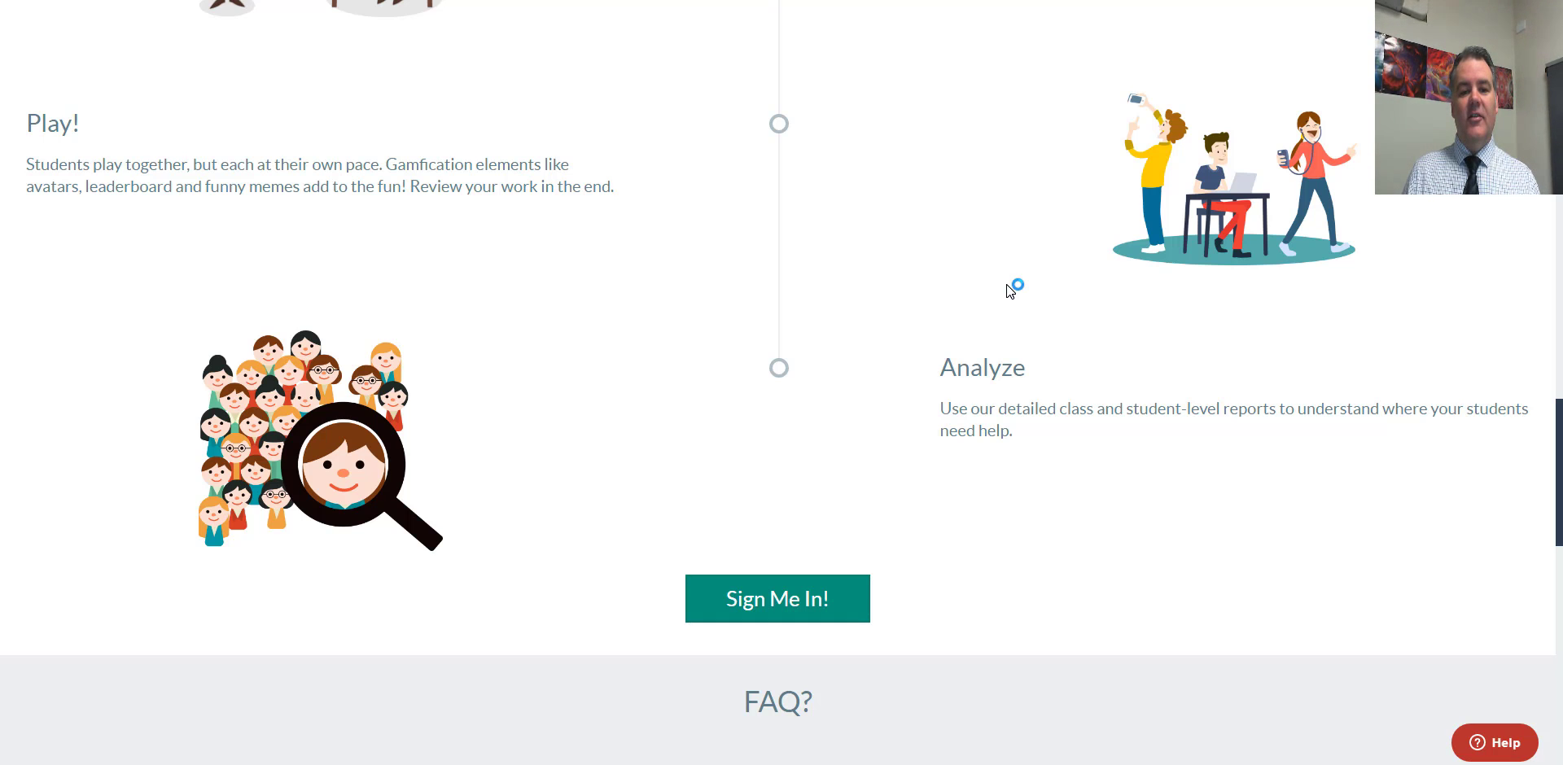
{"action": "scroll", "coordinate": [1006, 285], "scroll_direction": "up", "scroll_amount": 4}
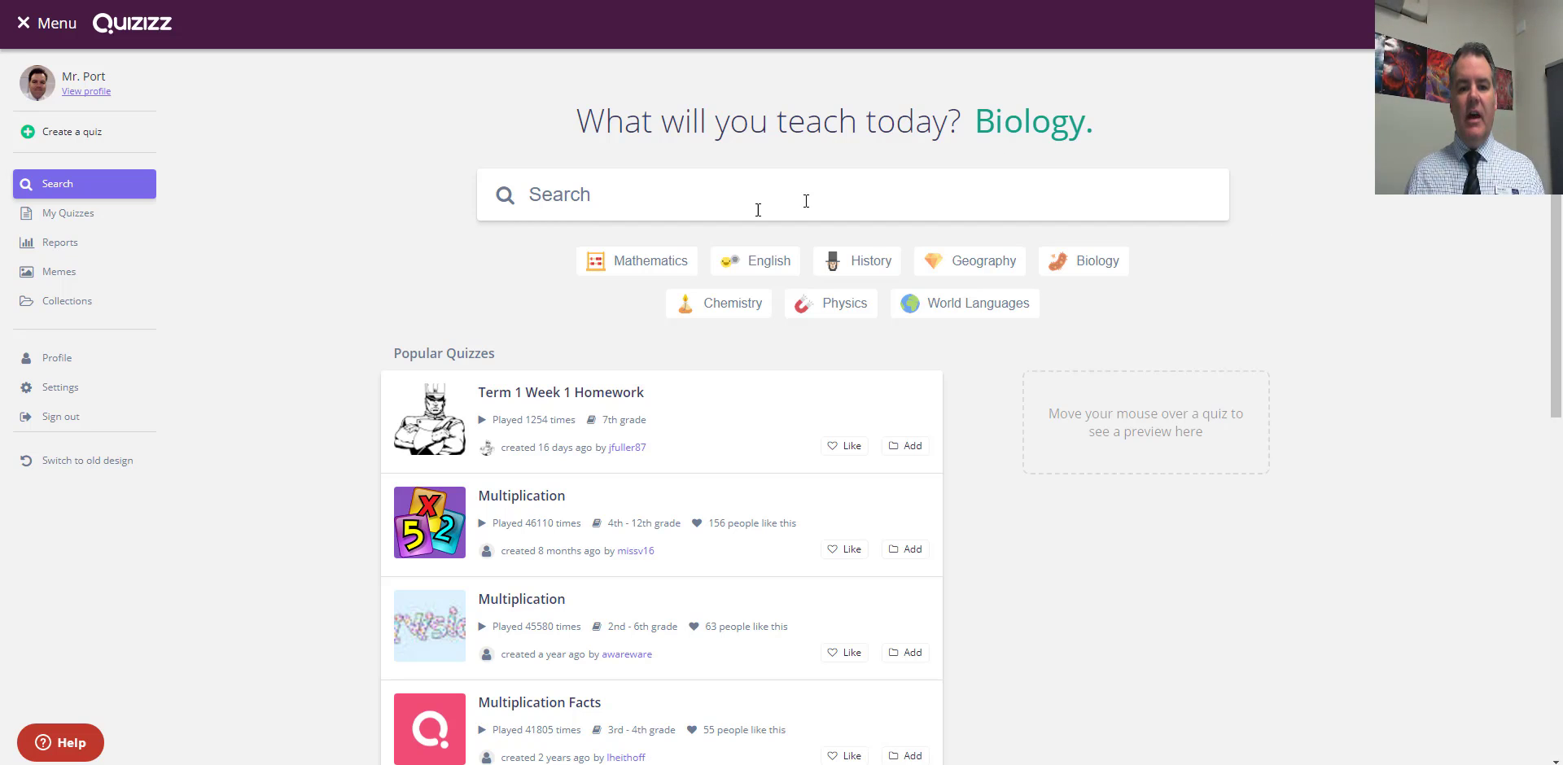
Step: Browse the popular Mathematics quizzes
{"action": "left_click", "coordinate": [672, 201]}
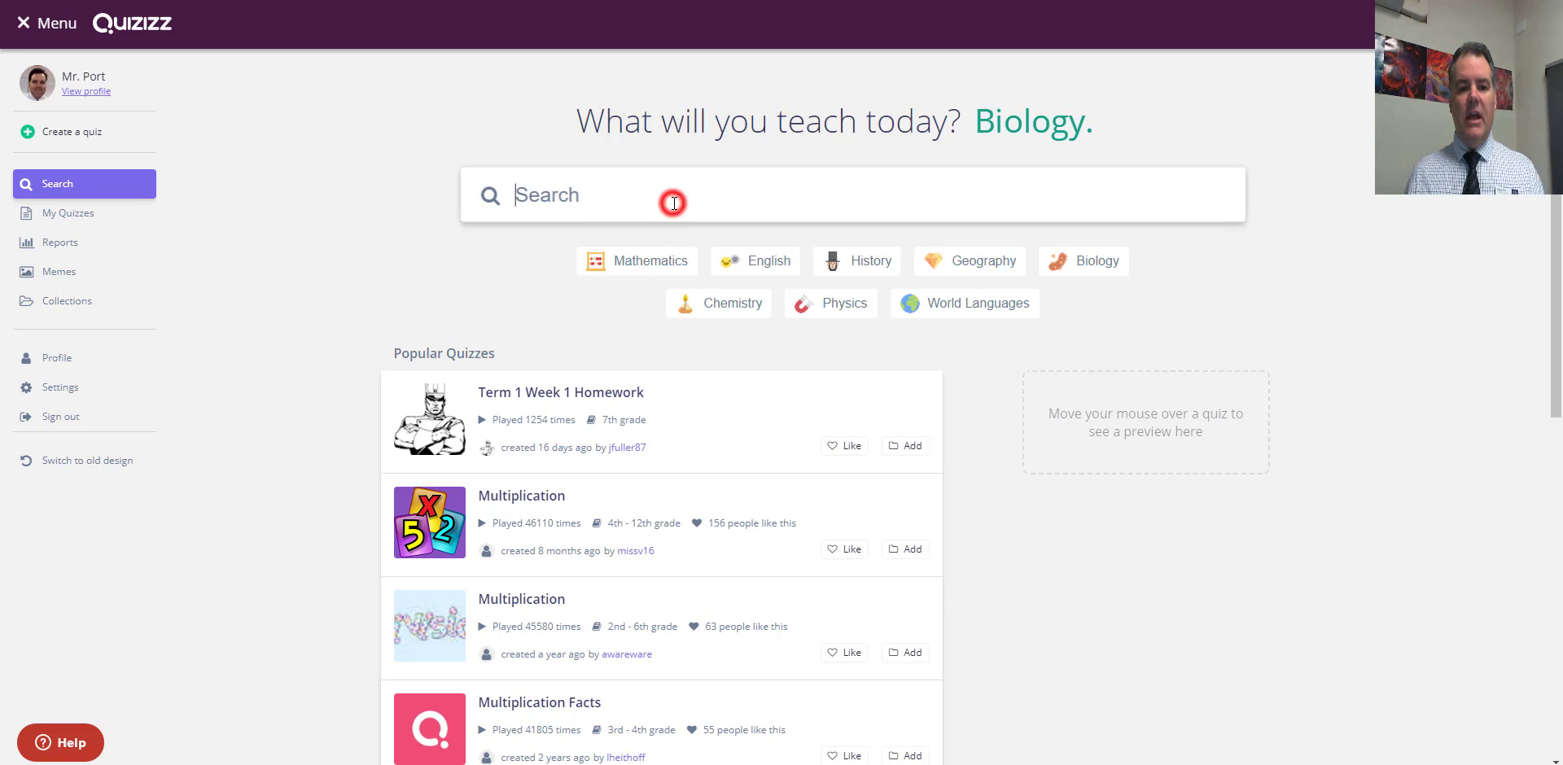
{"action": "left_click", "coordinate": [664, 275]}
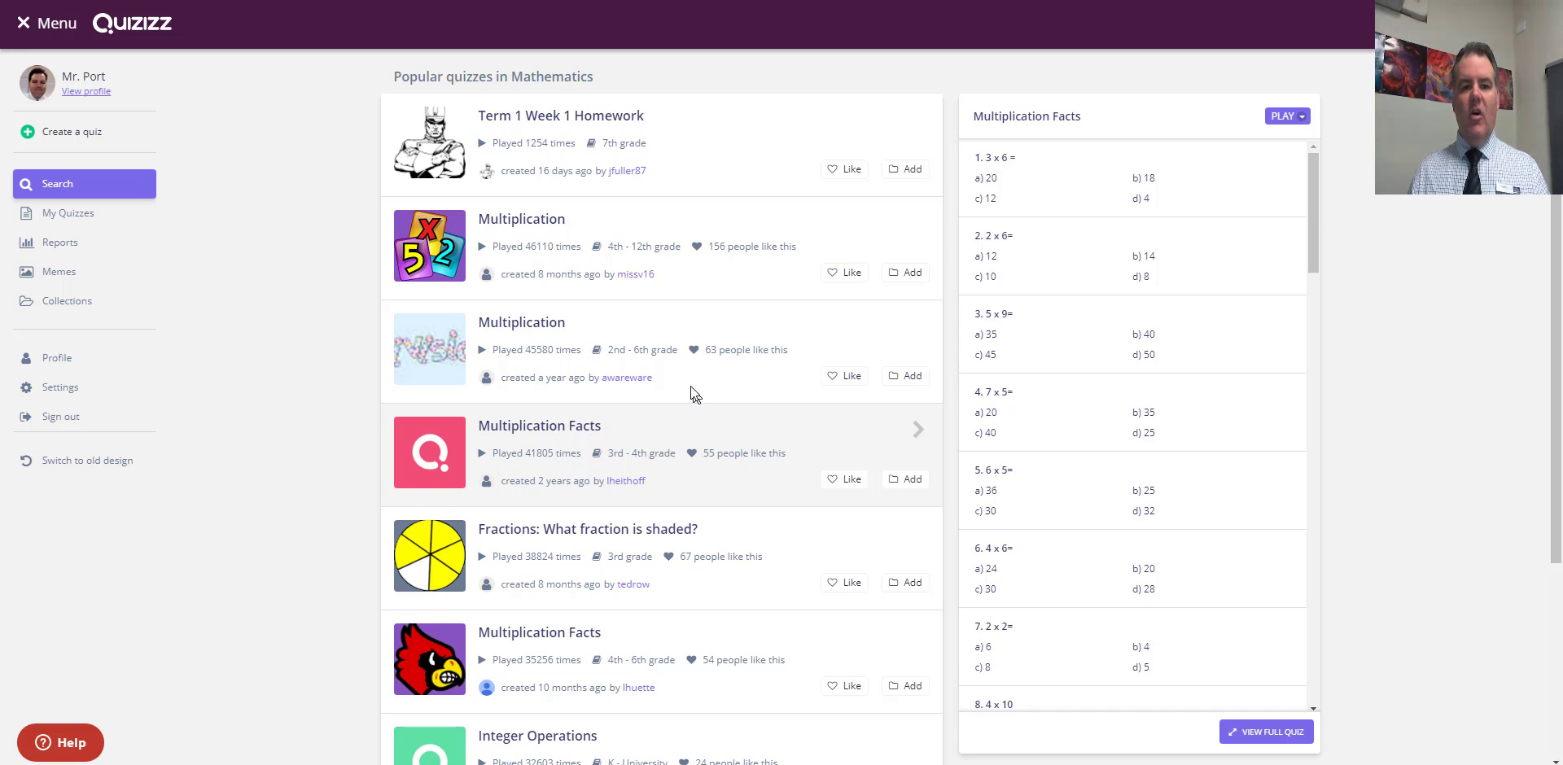
{"action": "scroll", "coordinate": [690, 385], "scroll_direction": "up", "scroll_amount": 3}
Step: Search the quiz library for 'Calculus'
{"action": "left_click", "coordinate": [600, 193]}
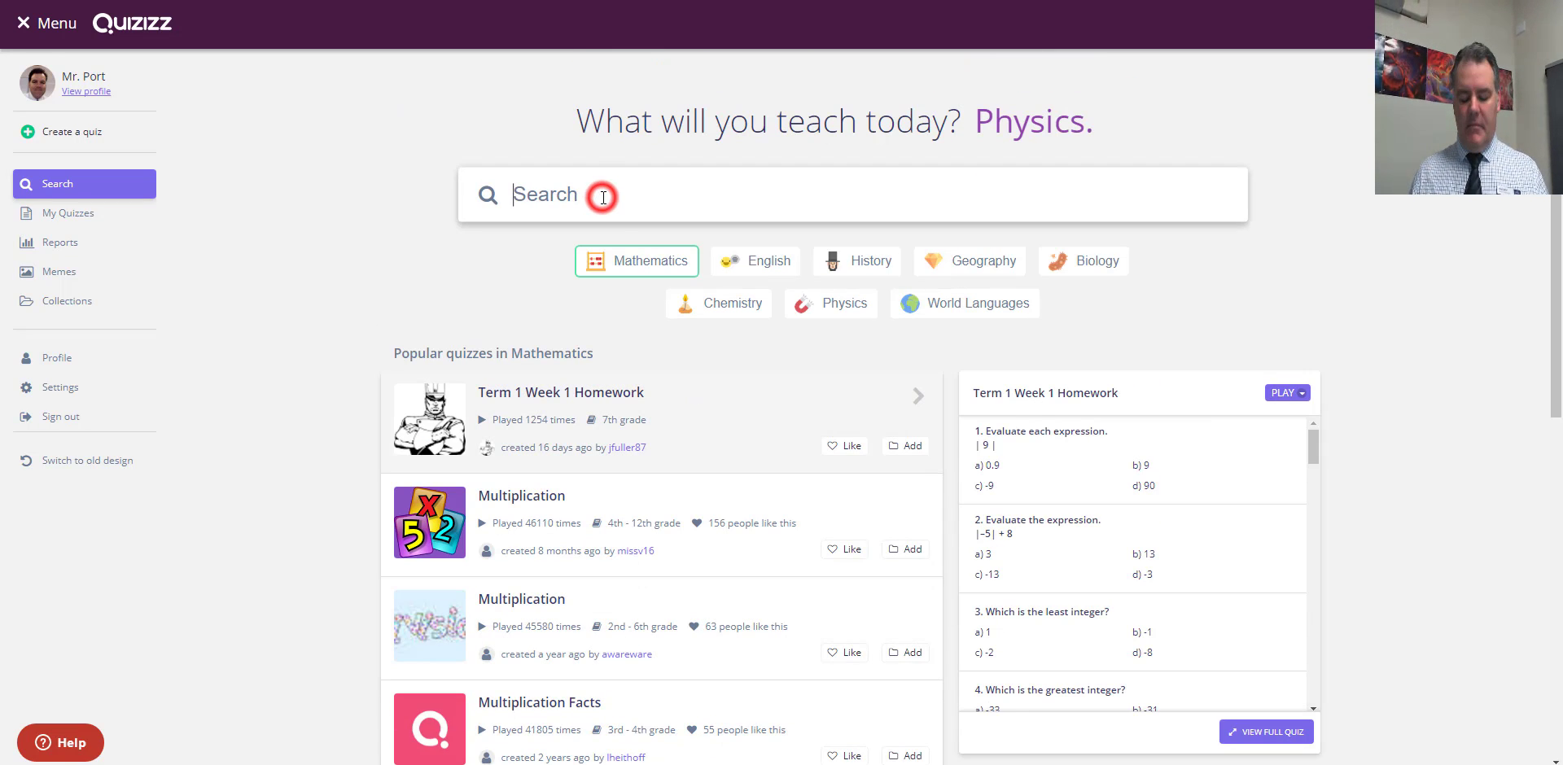
{"action": "type", "text": "Calcl"}
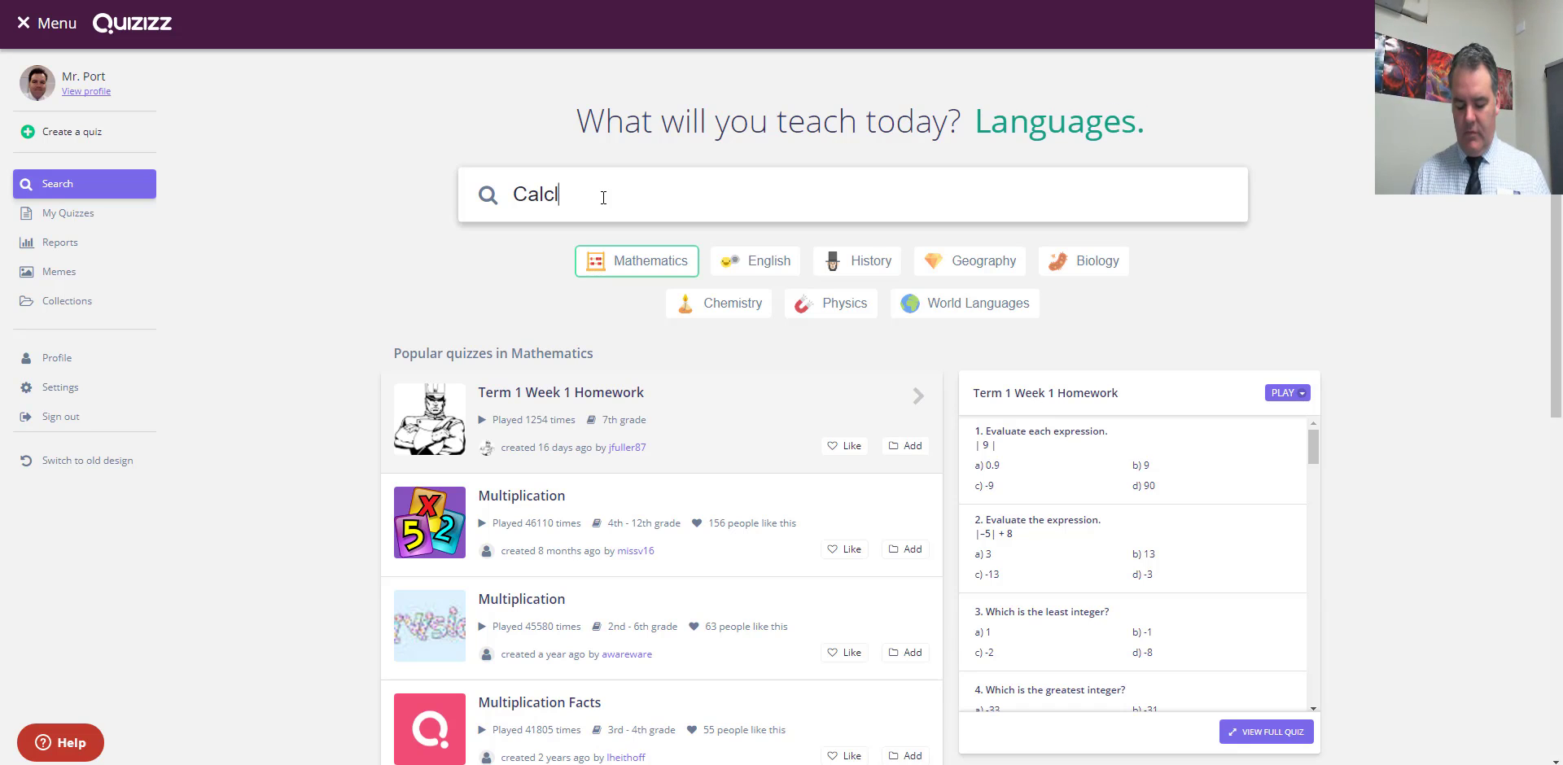
{"action": "key", "text": "BackSpace"}
{"action": "type", "text": "ulus"}
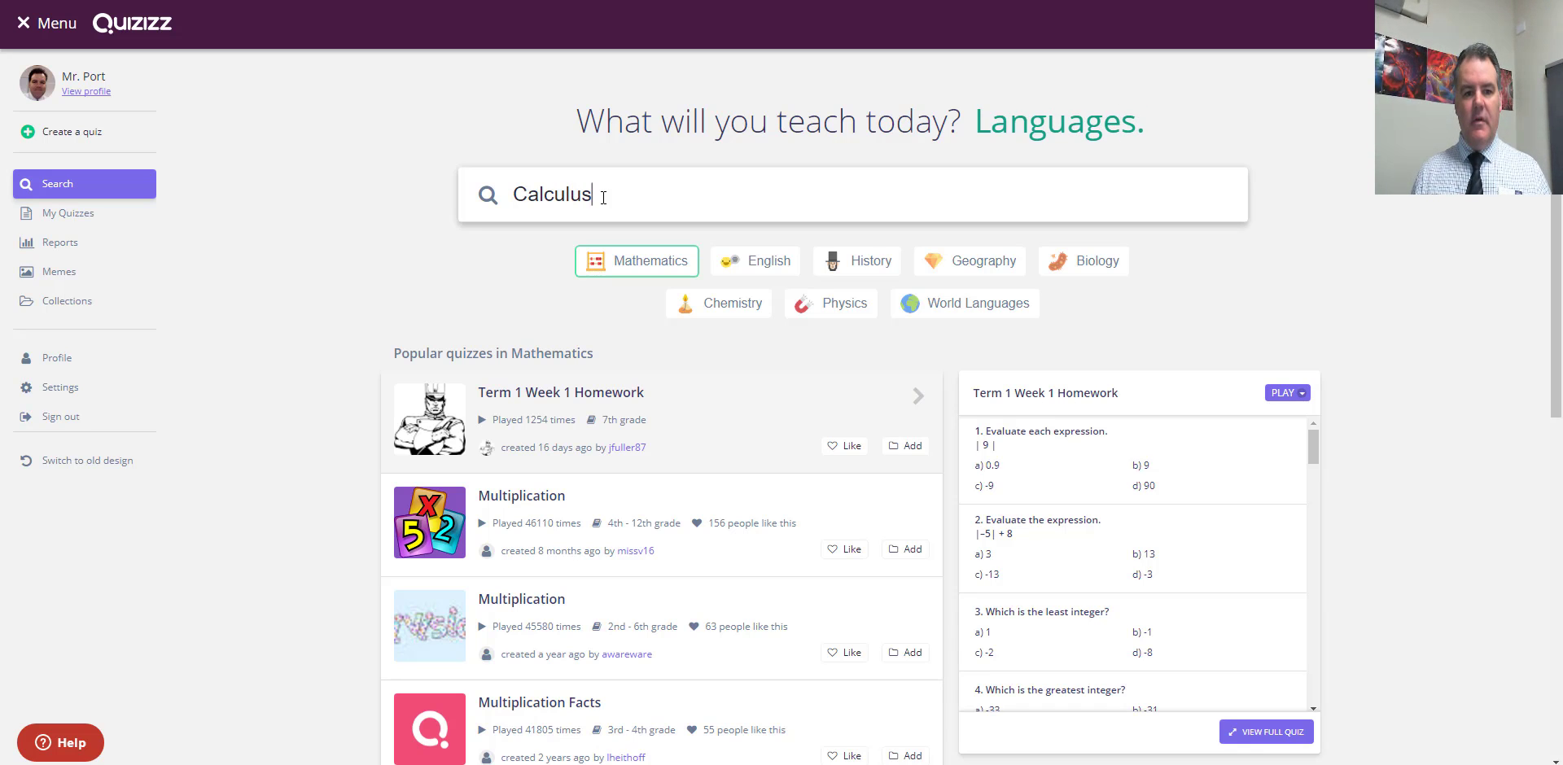
{"action": "key", "text": "Return"}
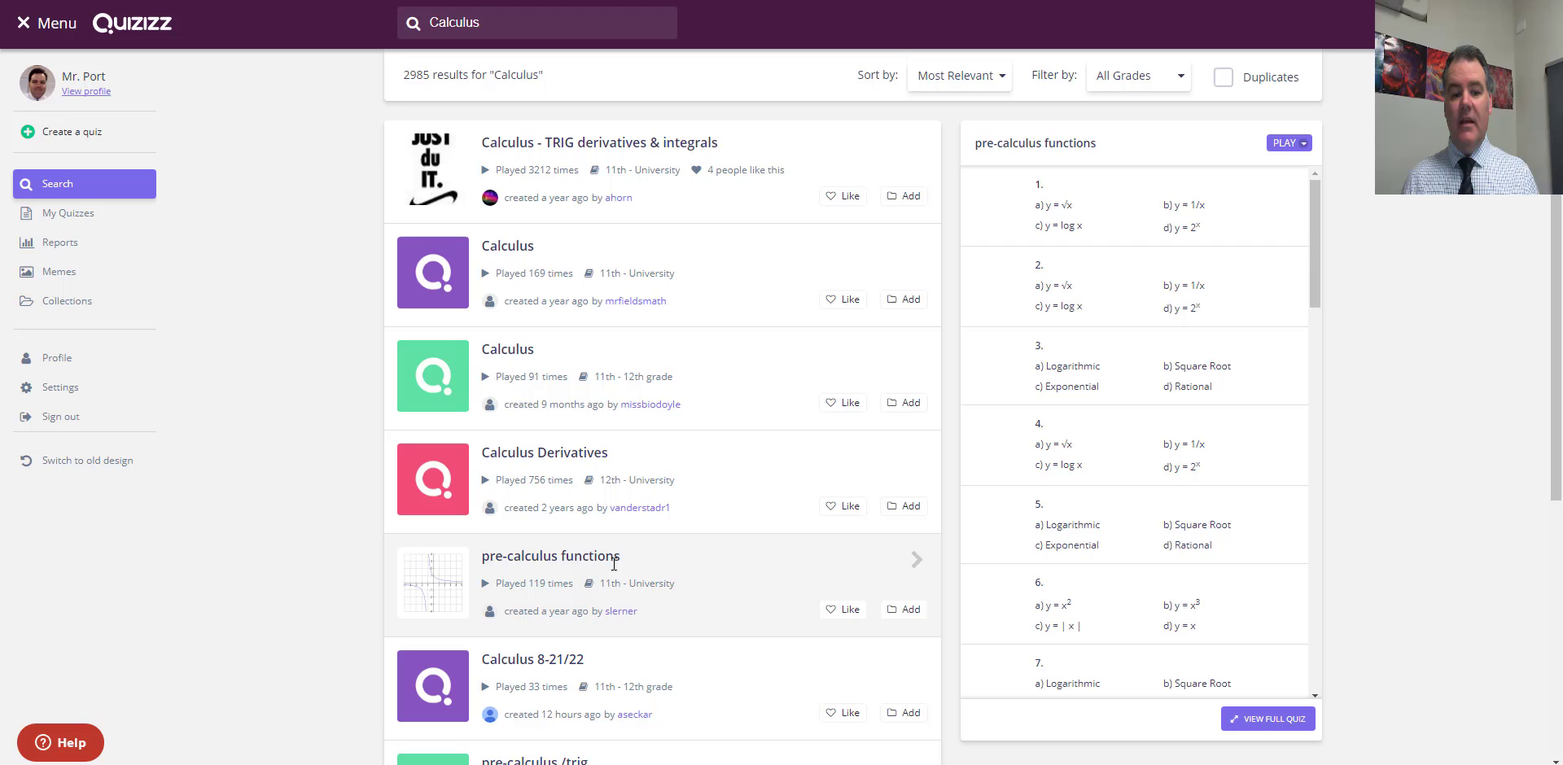
Step: Open the pre-calculus /trig quiz, look over its questions, and choose Play Live
{"action": "scroll", "coordinate": [616, 563], "scroll_direction": "down", "scroll_amount": 4}
{"action": "scroll", "coordinate": [638, 384], "scroll_direction": "down", "scroll_amount": 1}
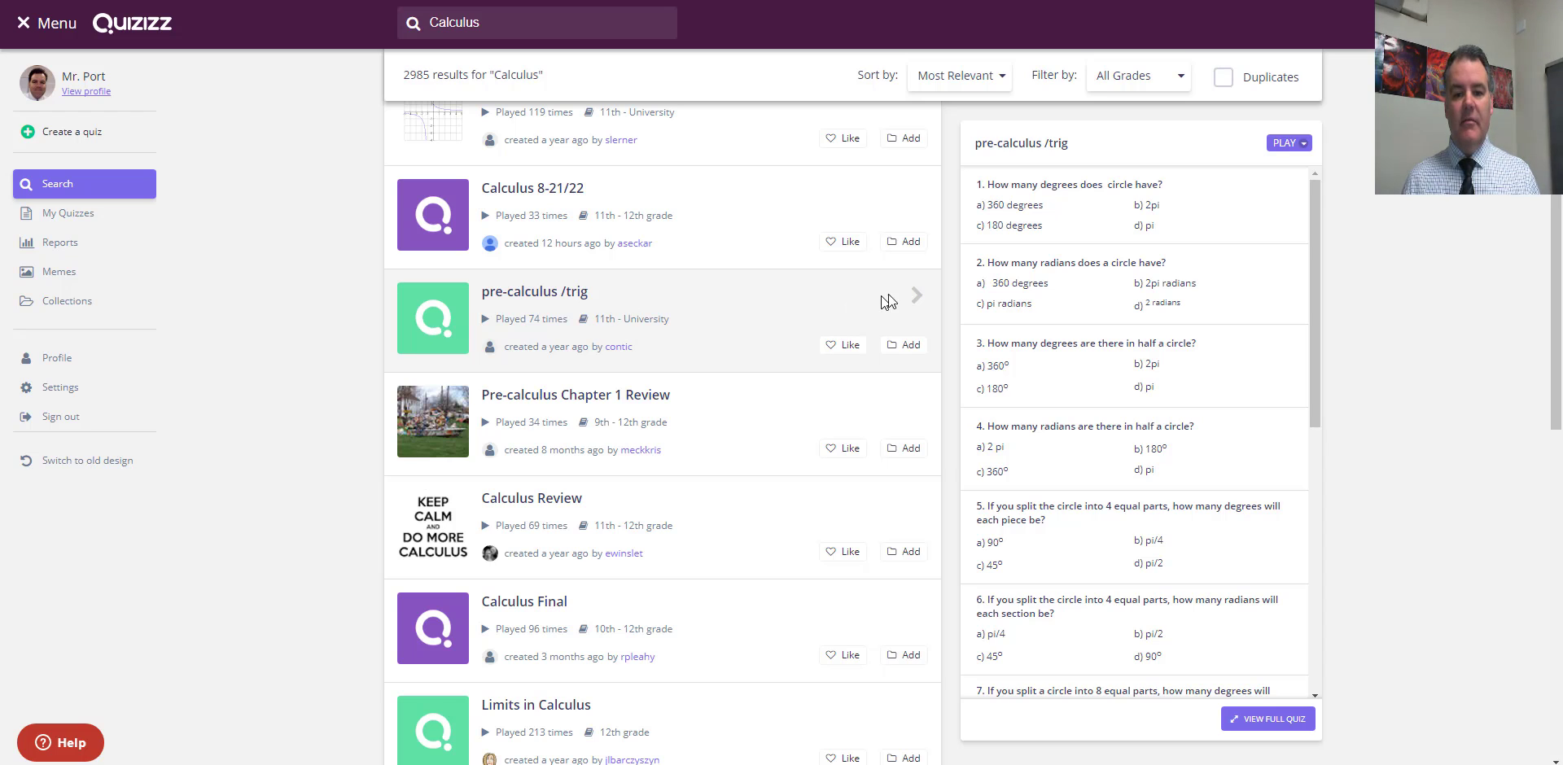
{"action": "left_click", "coordinate": [915, 295]}
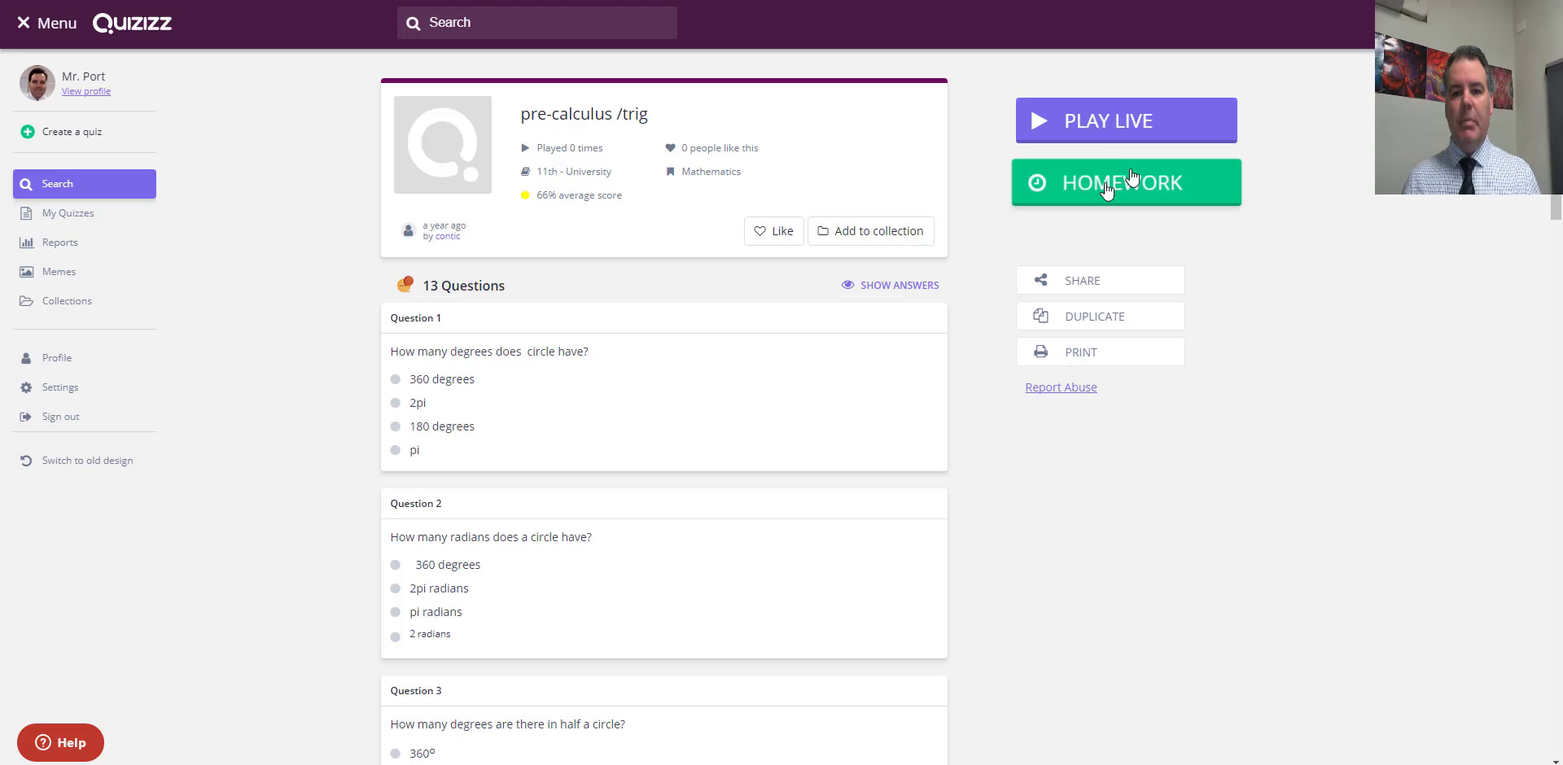
{"action": "scroll", "coordinate": [692, 352], "scroll_direction": "down", "scroll_amount": 10}
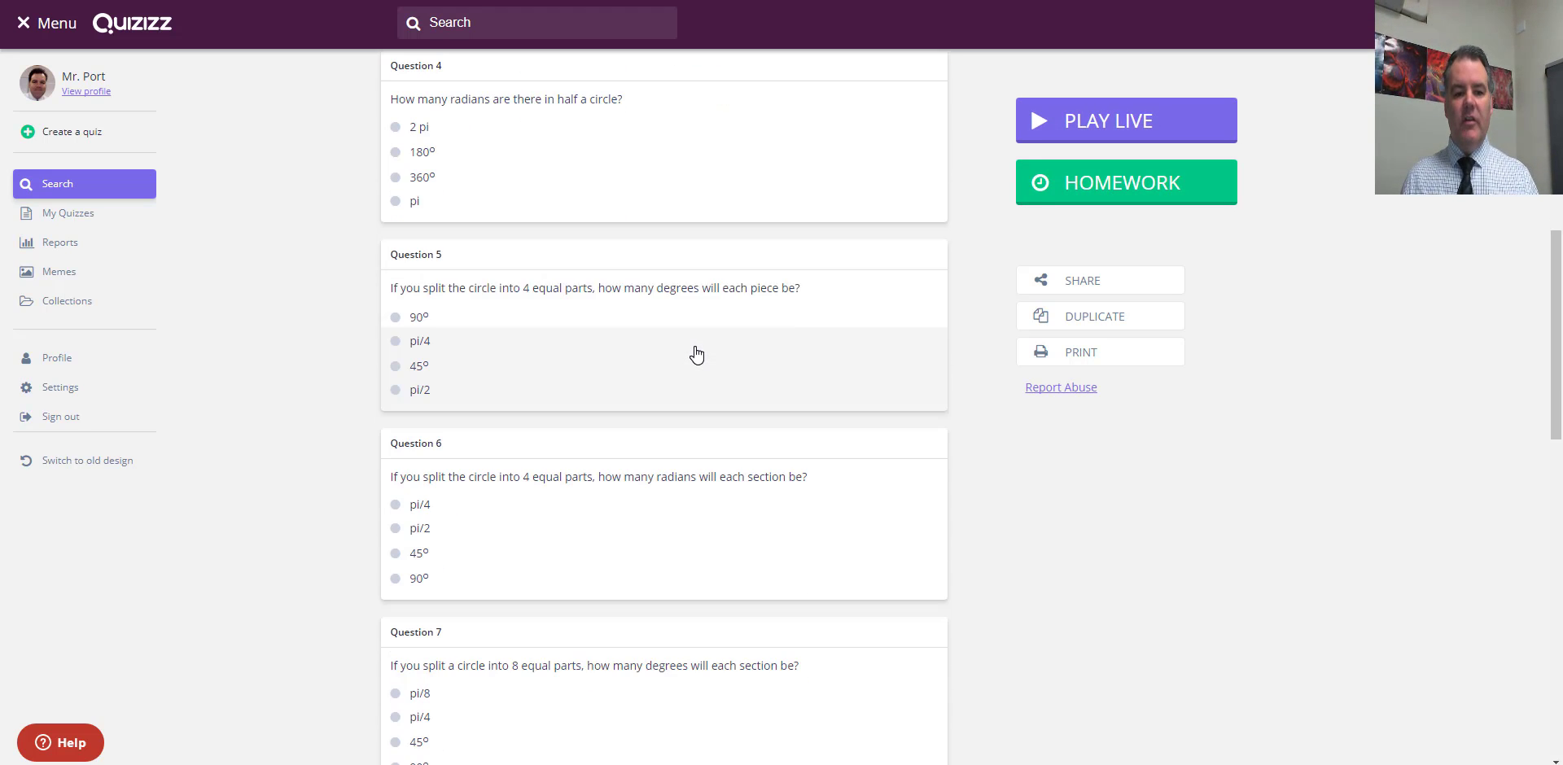
{"action": "scroll", "coordinate": [696, 354], "scroll_direction": "up", "scroll_amount": 10}
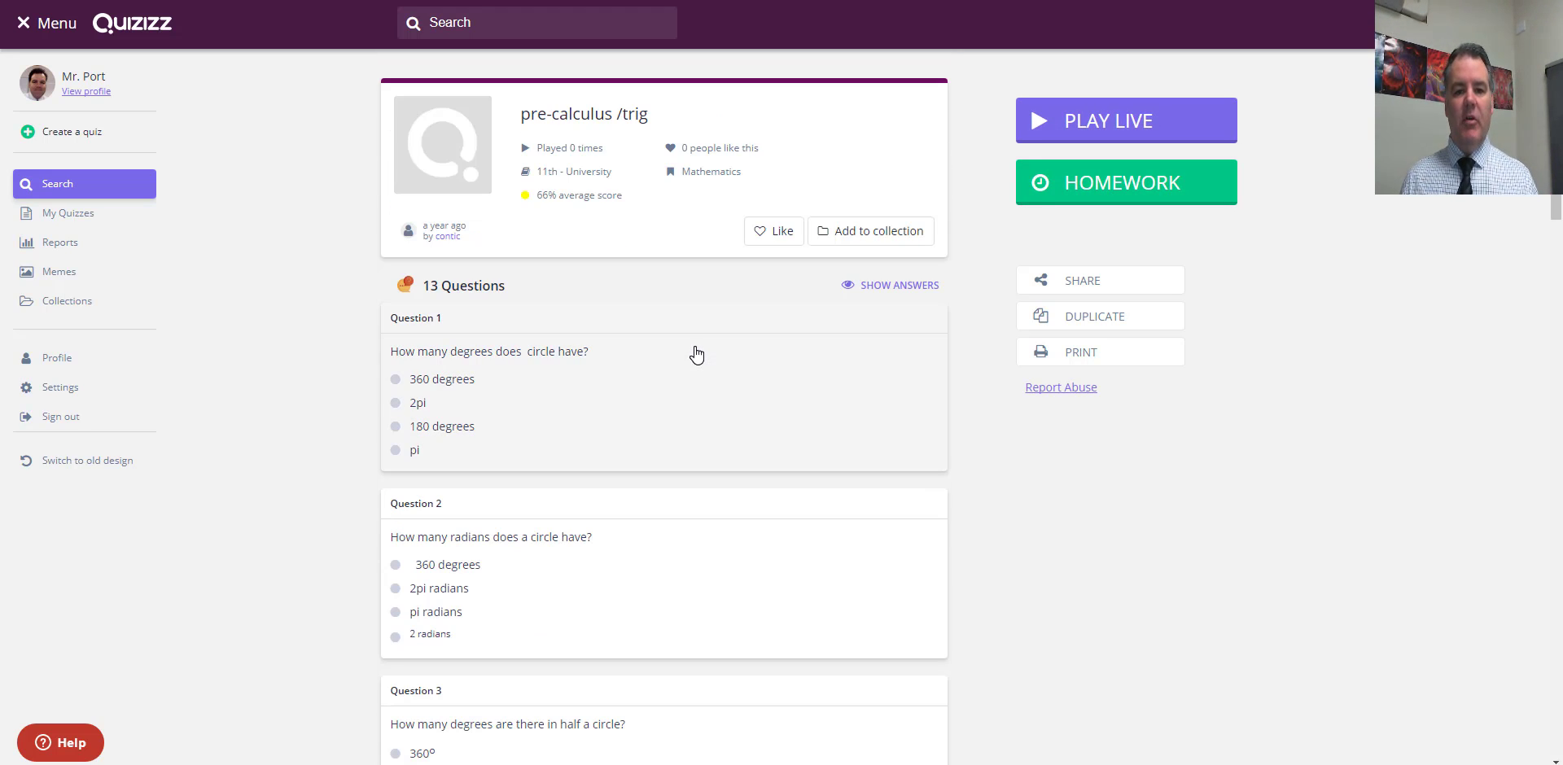
{"action": "left_click", "coordinate": [1056, 139]}
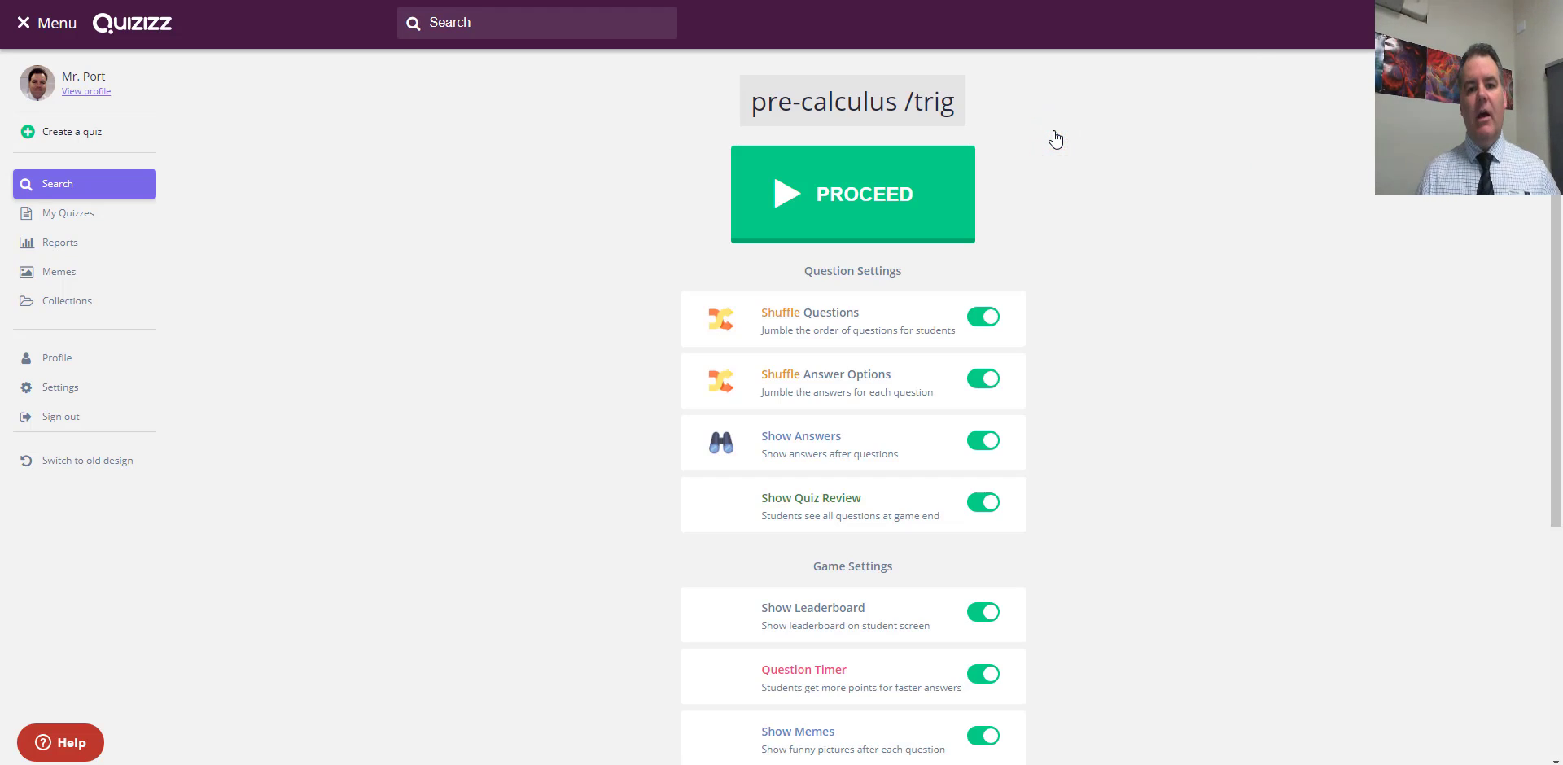
Step: Turn off Play Music on student devices and proceed to the live game lobby
{"action": "scroll", "coordinate": [1000, 380], "scroll_direction": "down", "scroll_amount": 4}
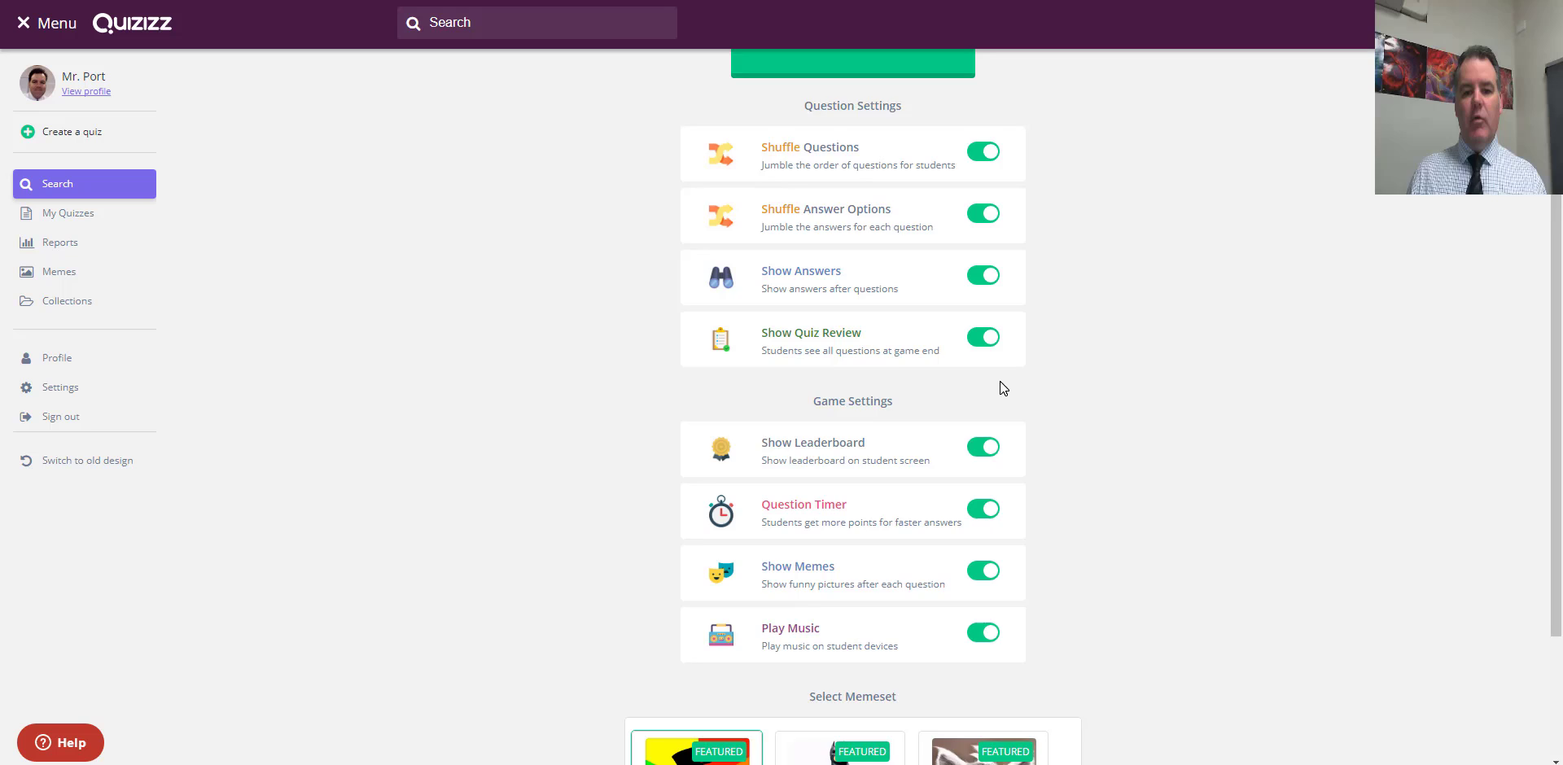
{"action": "scroll", "coordinate": [999, 381], "scroll_direction": "up", "scroll_amount": 2}
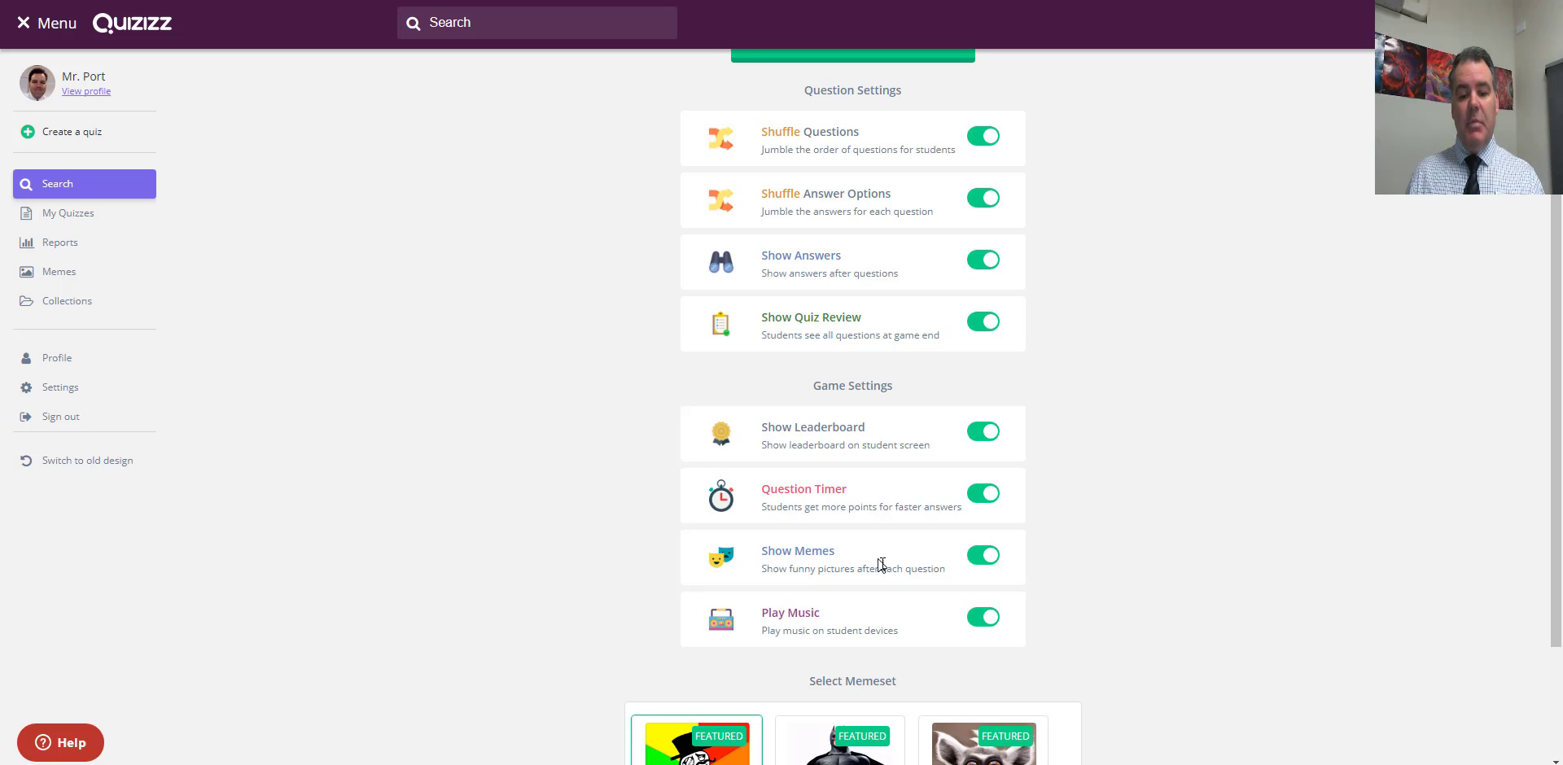
{"action": "left_click", "coordinate": [985, 618]}
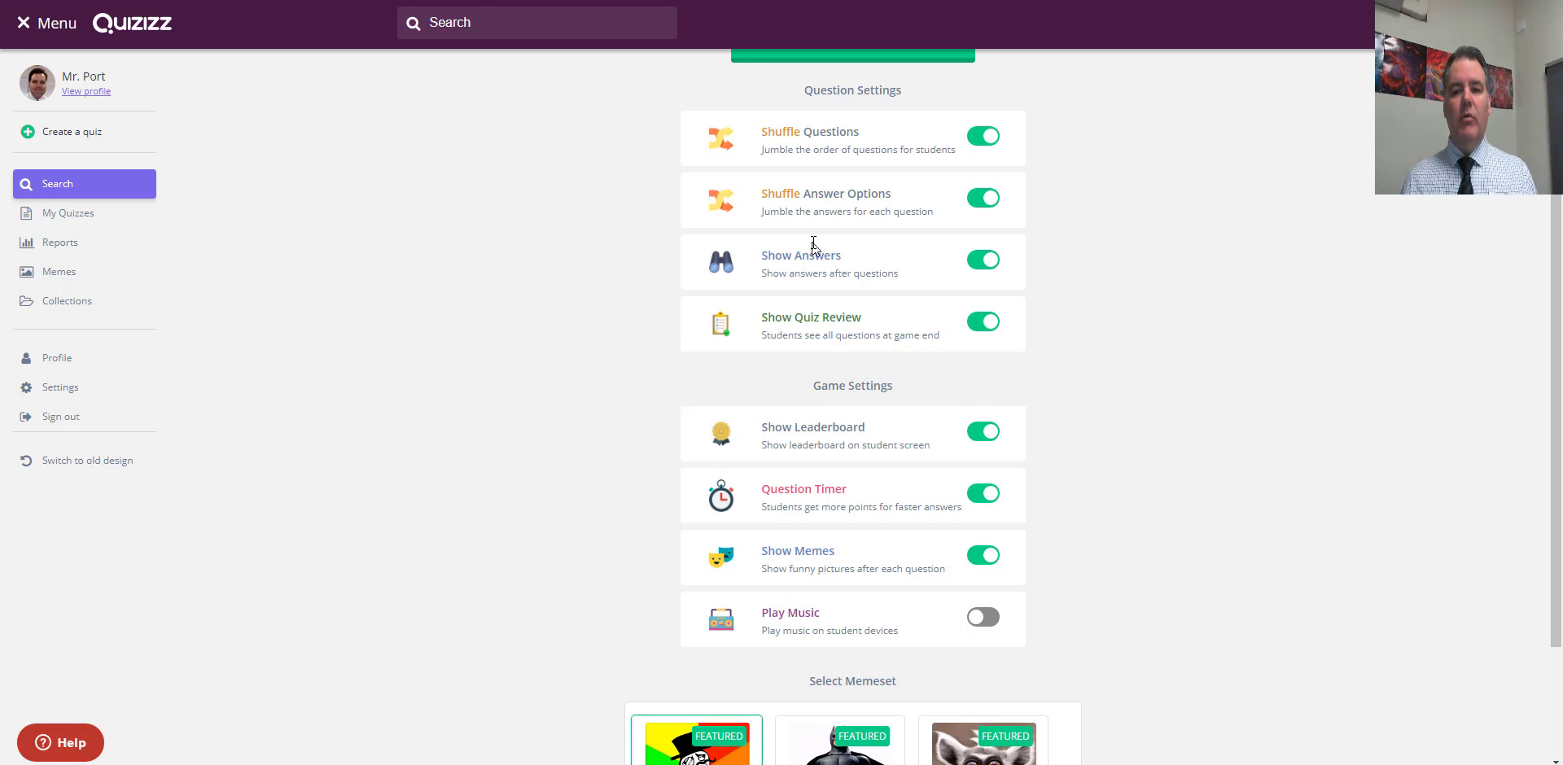
{"action": "scroll", "coordinate": [813, 242], "scroll_direction": "up", "scroll_amount": 3}
{"action": "left_click", "coordinate": [830, 209]}
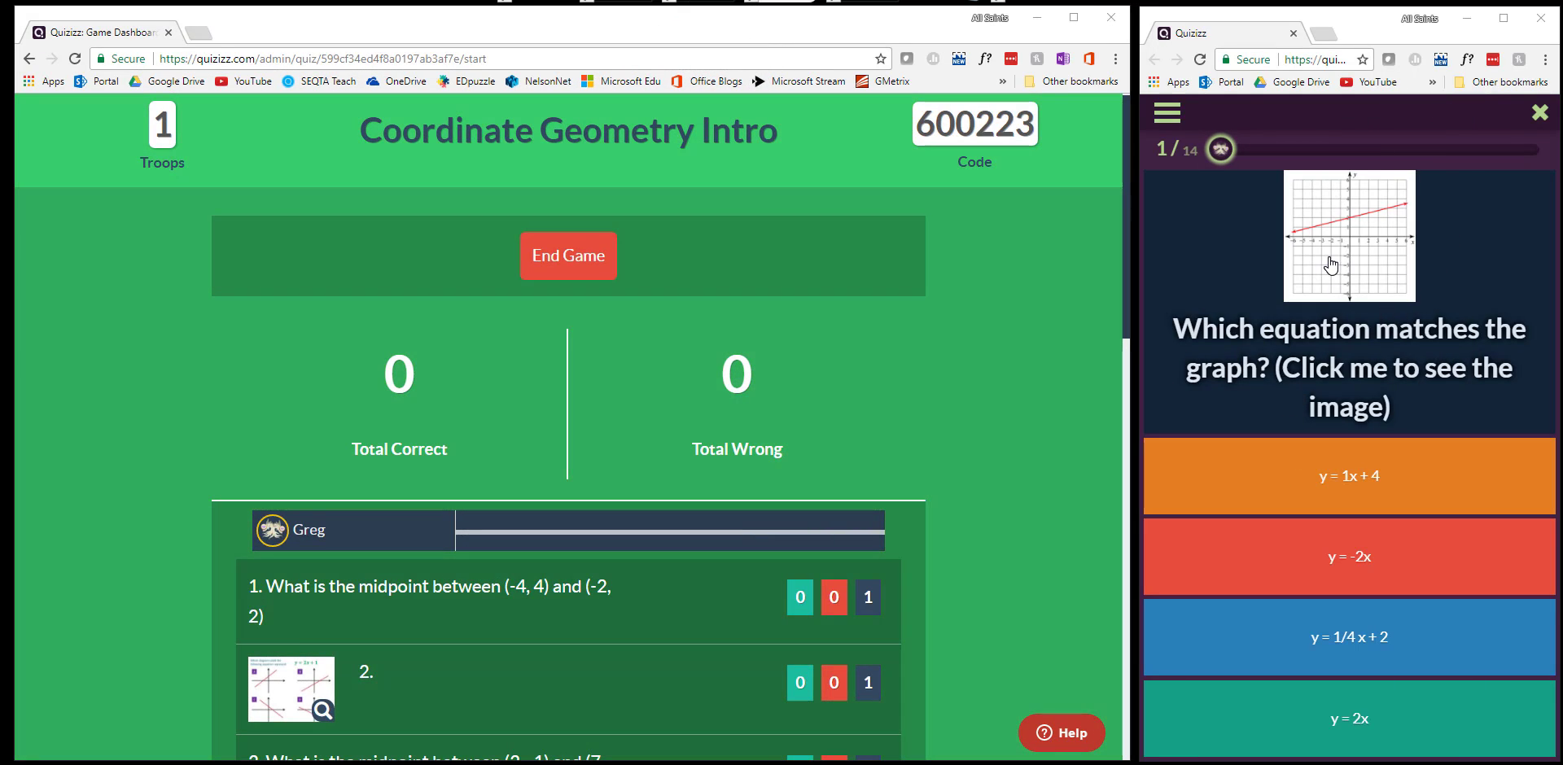
Step: As the student, answer y = 1/4 x + 2, 2 cm per hour and -1 for questions 1-3
{"action": "left_click", "coordinate": [1329, 261]}
{"action": "left_click", "coordinate": [1329, 261]}
{"action": "left_click", "coordinate": [1329, 261]}
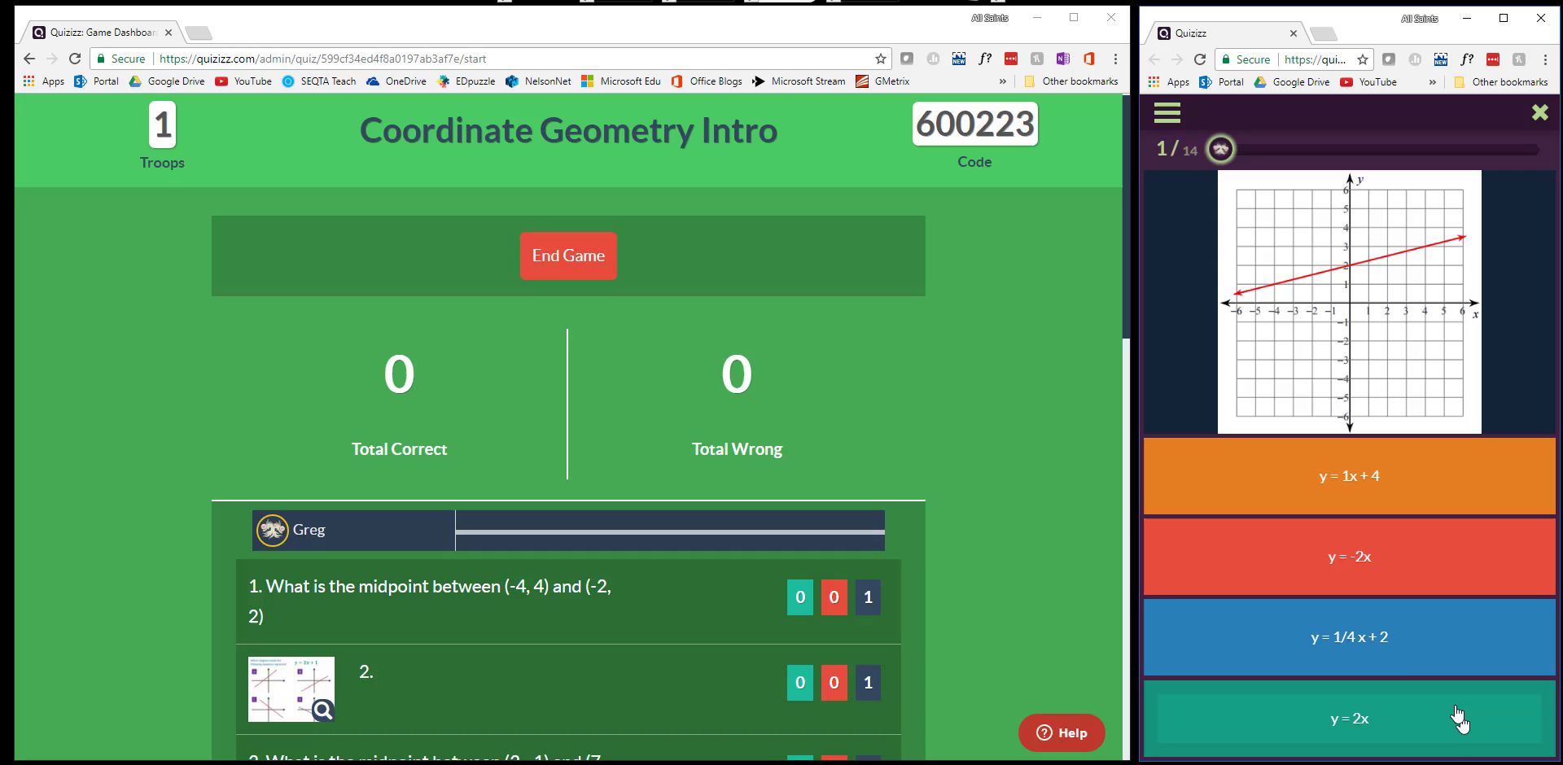
{"action": "left_click", "coordinate": [1406, 639]}
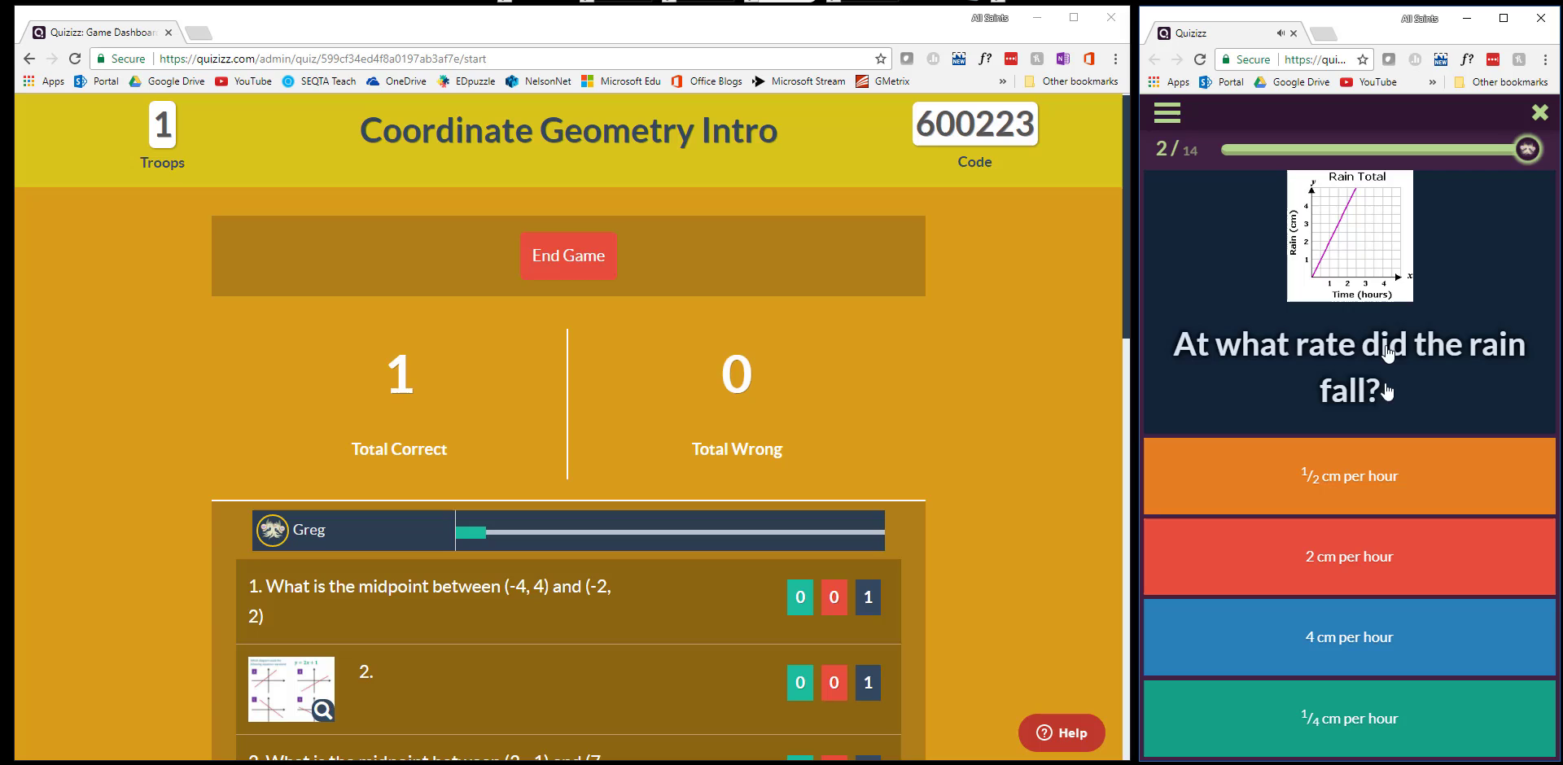
{"action": "left_click", "coordinate": [1371, 279]}
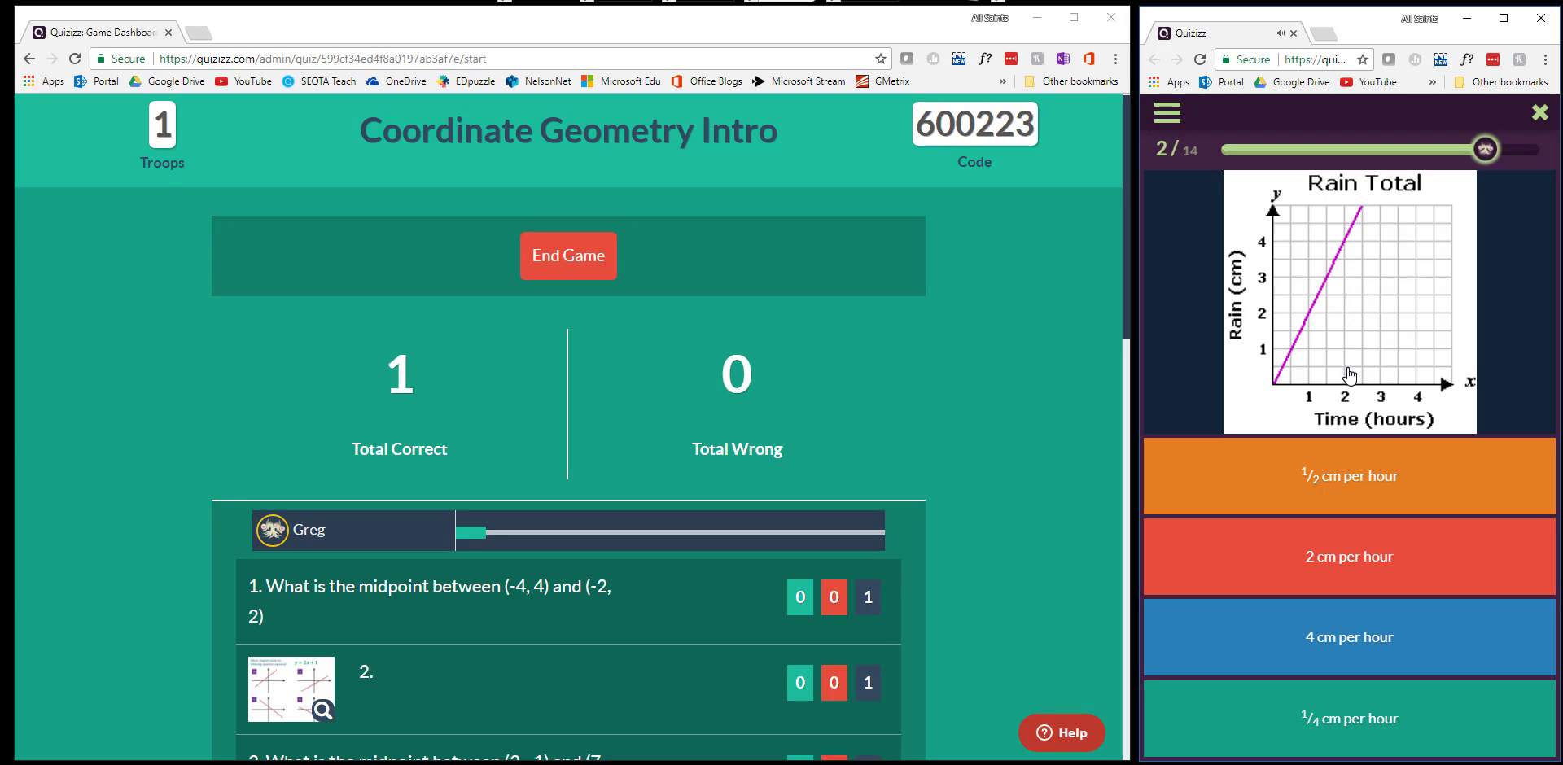
{"action": "left_click", "coordinate": [1357, 543]}
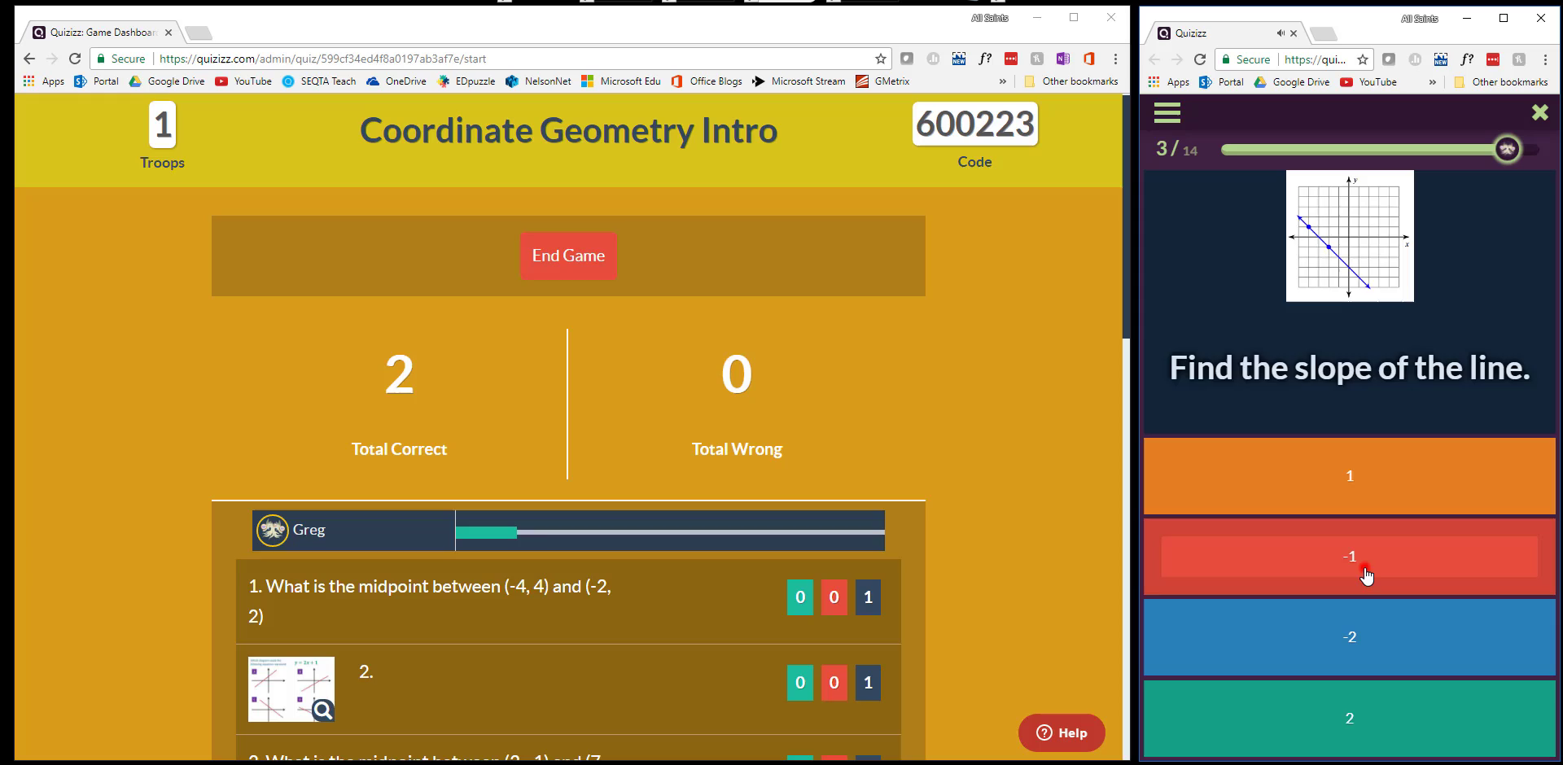
{"action": "left_click", "coordinate": [1368, 566]}
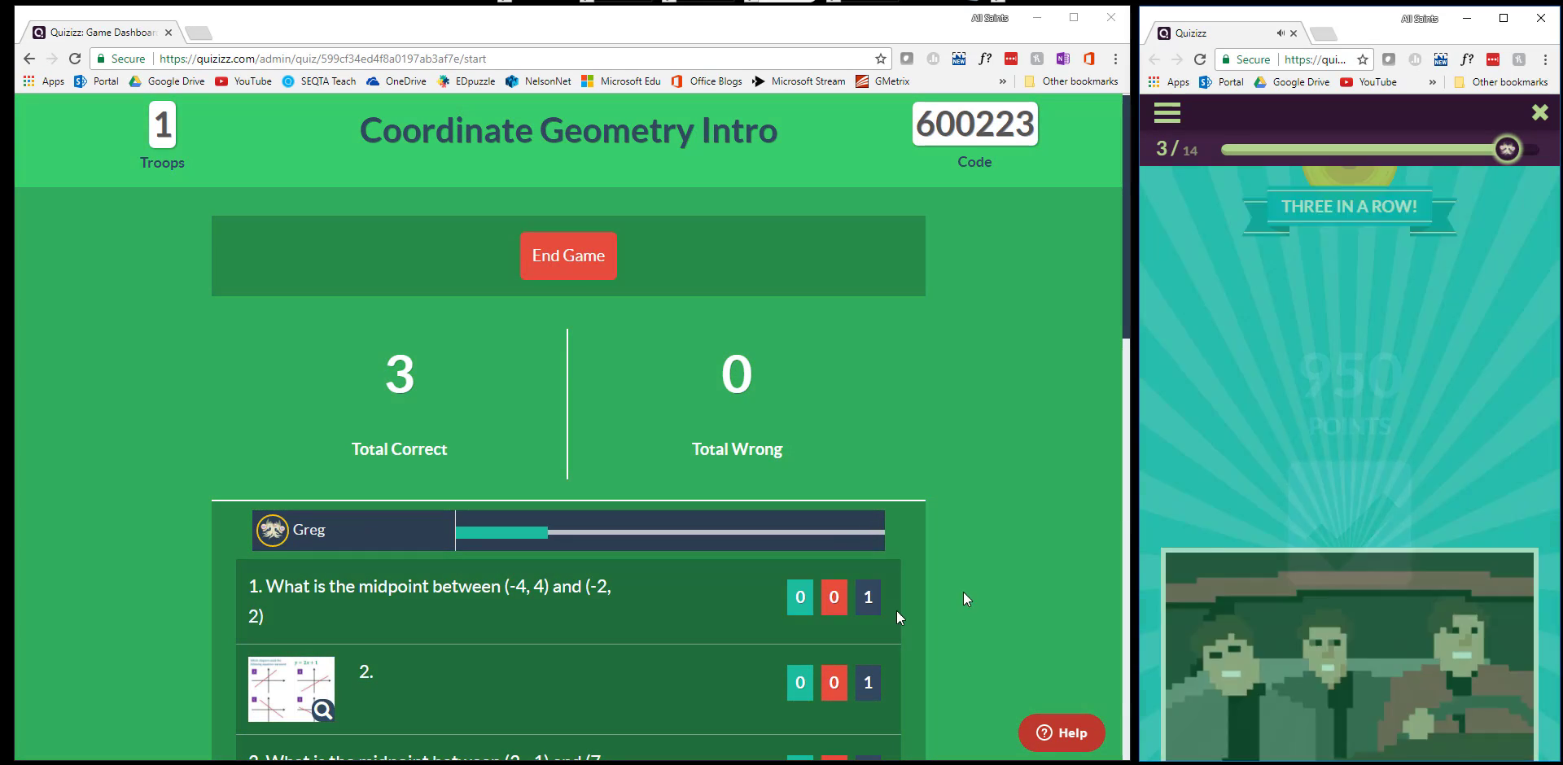
Step: Inspect question 10's enlarged Rain Total graph on the teacher dashboard
{"action": "scroll", "coordinate": [838, 529], "scroll_direction": "down", "scroll_amount": 4}
{"action": "scroll", "coordinate": [944, 432], "scroll_direction": "down", "scroll_amount": 6}
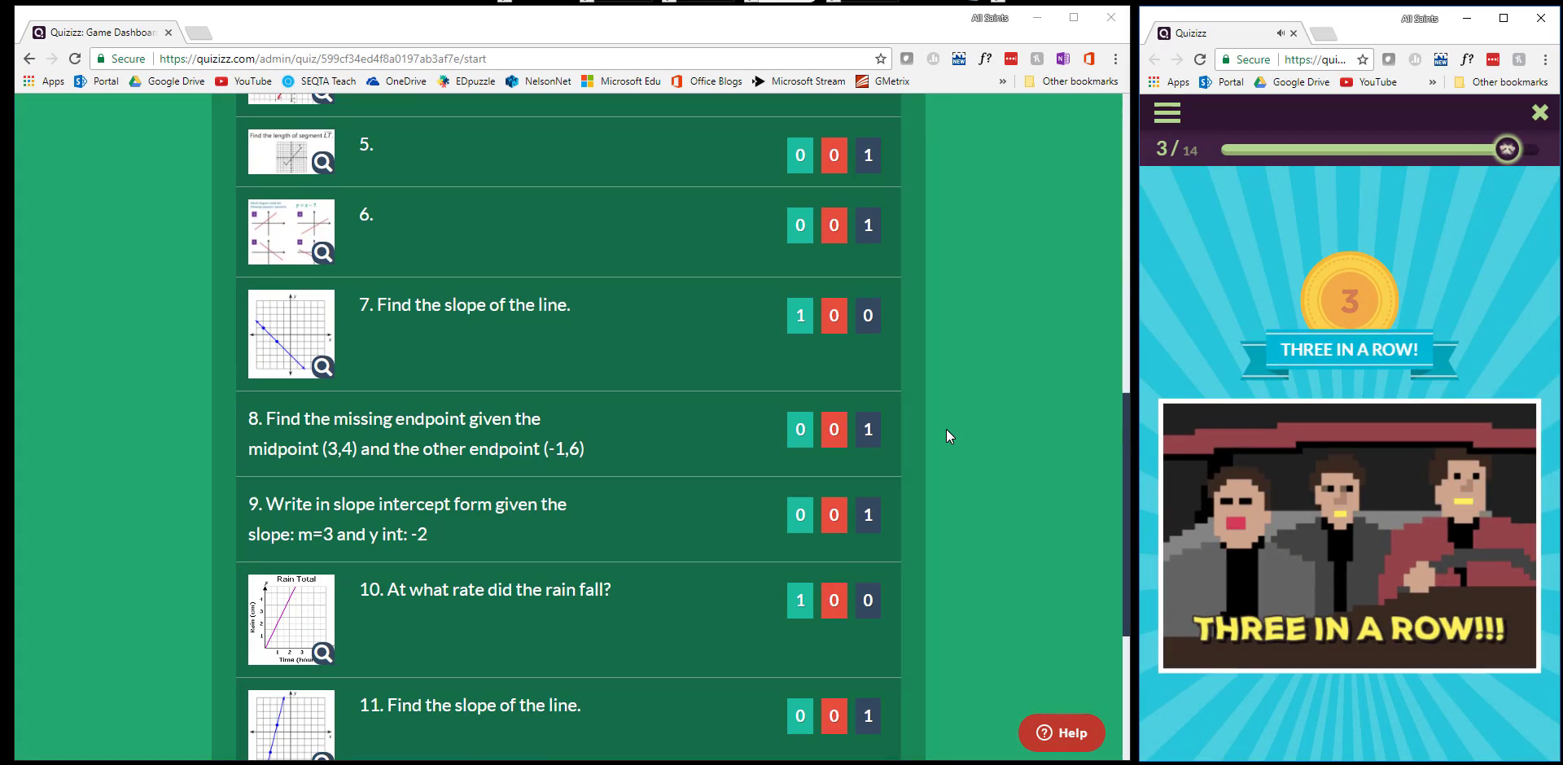
{"action": "scroll", "coordinate": [947, 430], "scroll_direction": "down", "scroll_amount": 4}
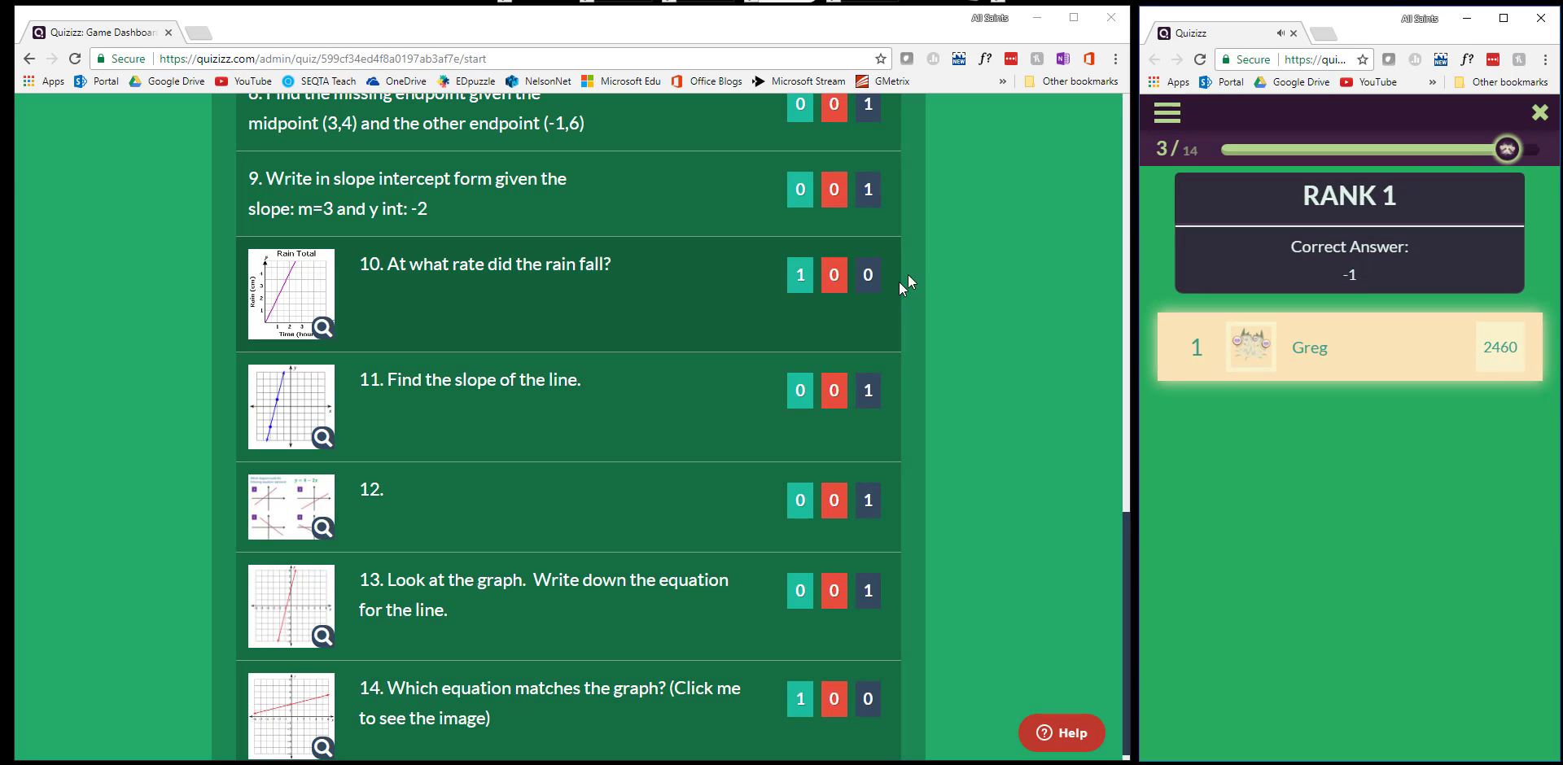
{"action": "scroll", "coordinate": [1056, 261], "scroll_direction": "up", "scroll_amount": 8}
{"action": "scroll", "coordinate": [1056, 260], "scroll_direction": "up", "scroll_amount": 5}
{"action": "scroll", "coordinate": [1057, 261], "scroll_direction": "down", "scroll_amount": 10}
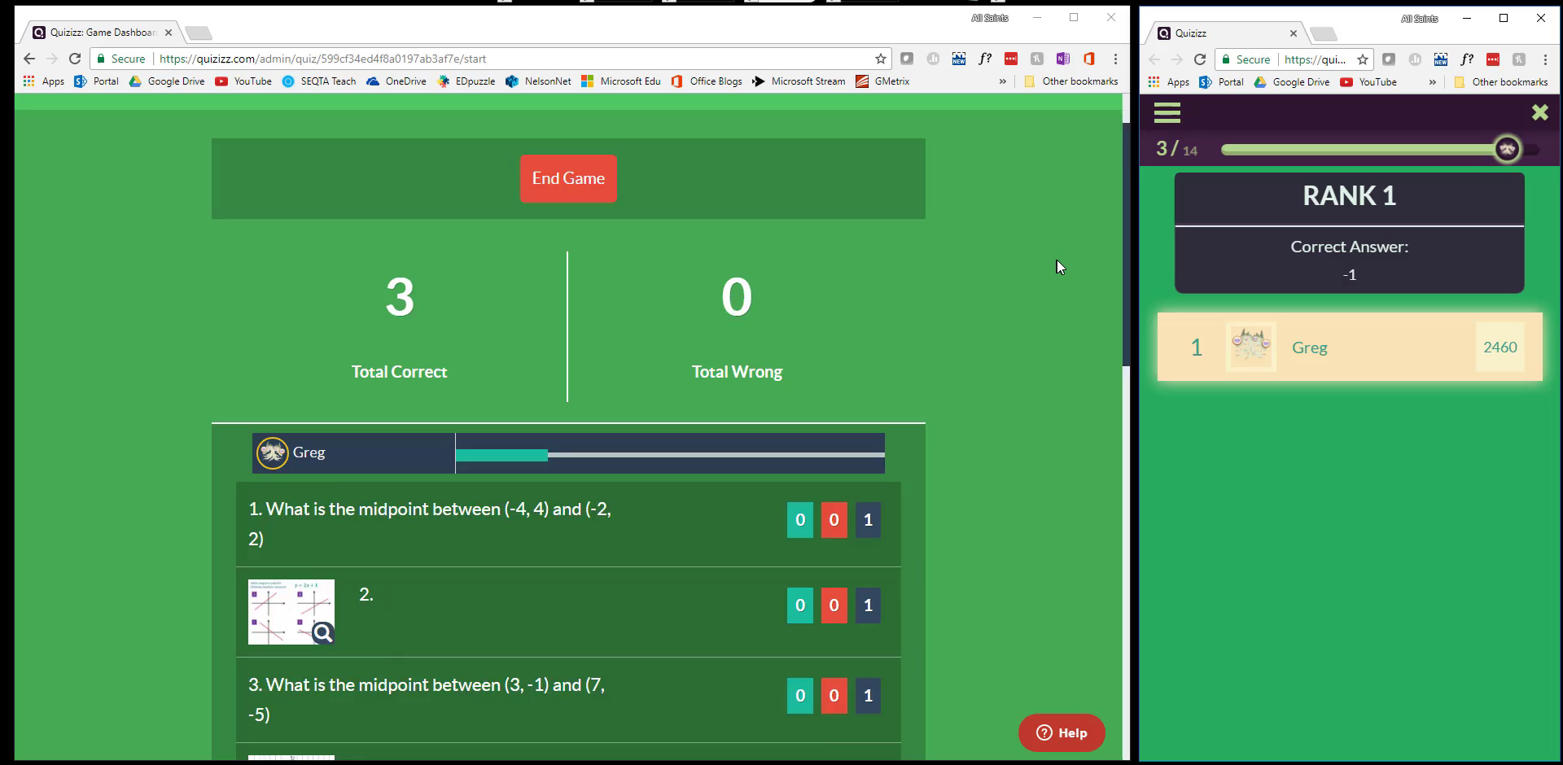
{"action": "scroll", "coordinate": [1056, 262], "scroll_direction": "down", "scroll_amount": 4}
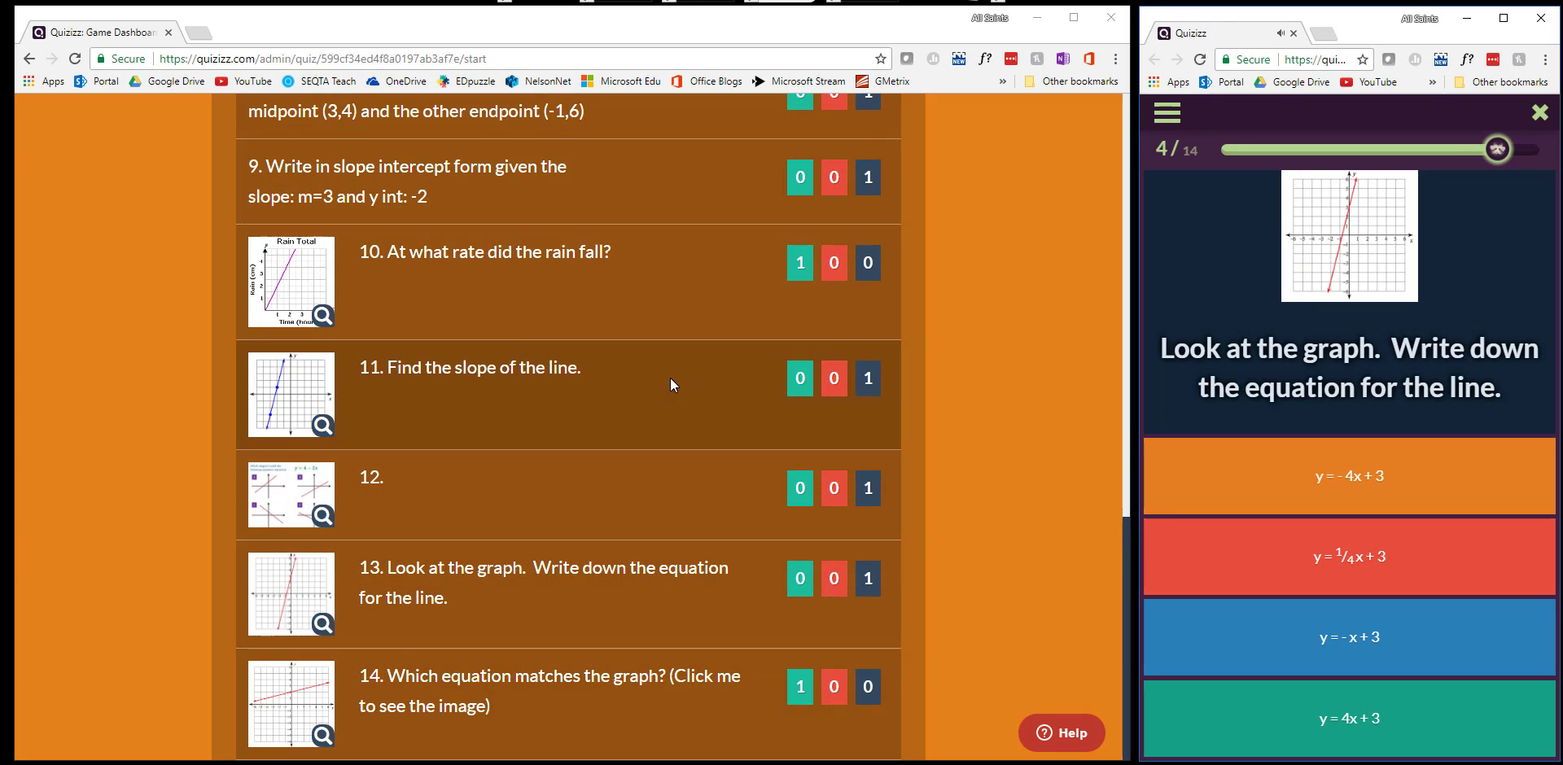
{"action": "left_click", "coordinate": [321, 317]}
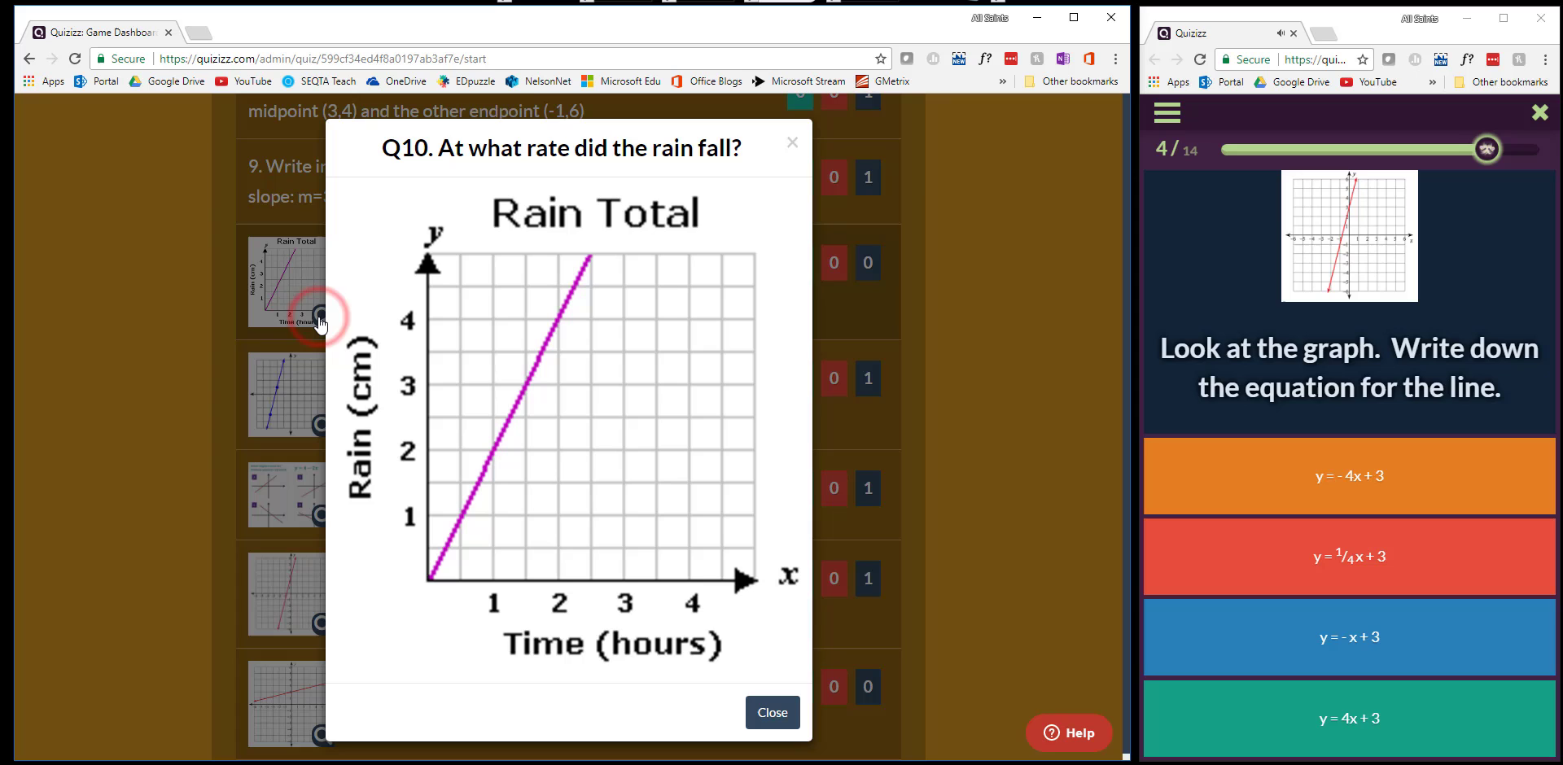
{"action": "left_click", "coordinate": [761, 711]}
Step: Answer question 4 with y = -4x + 3 in the student window
{"action": "scroll", "coordinate": [680, 398], "scroll_direction": "up", "scroll_amount": 2}
{"action": "scroll", "coordinate": [680, 398], "scroll_direction": "up", "scroll_amount": 12}
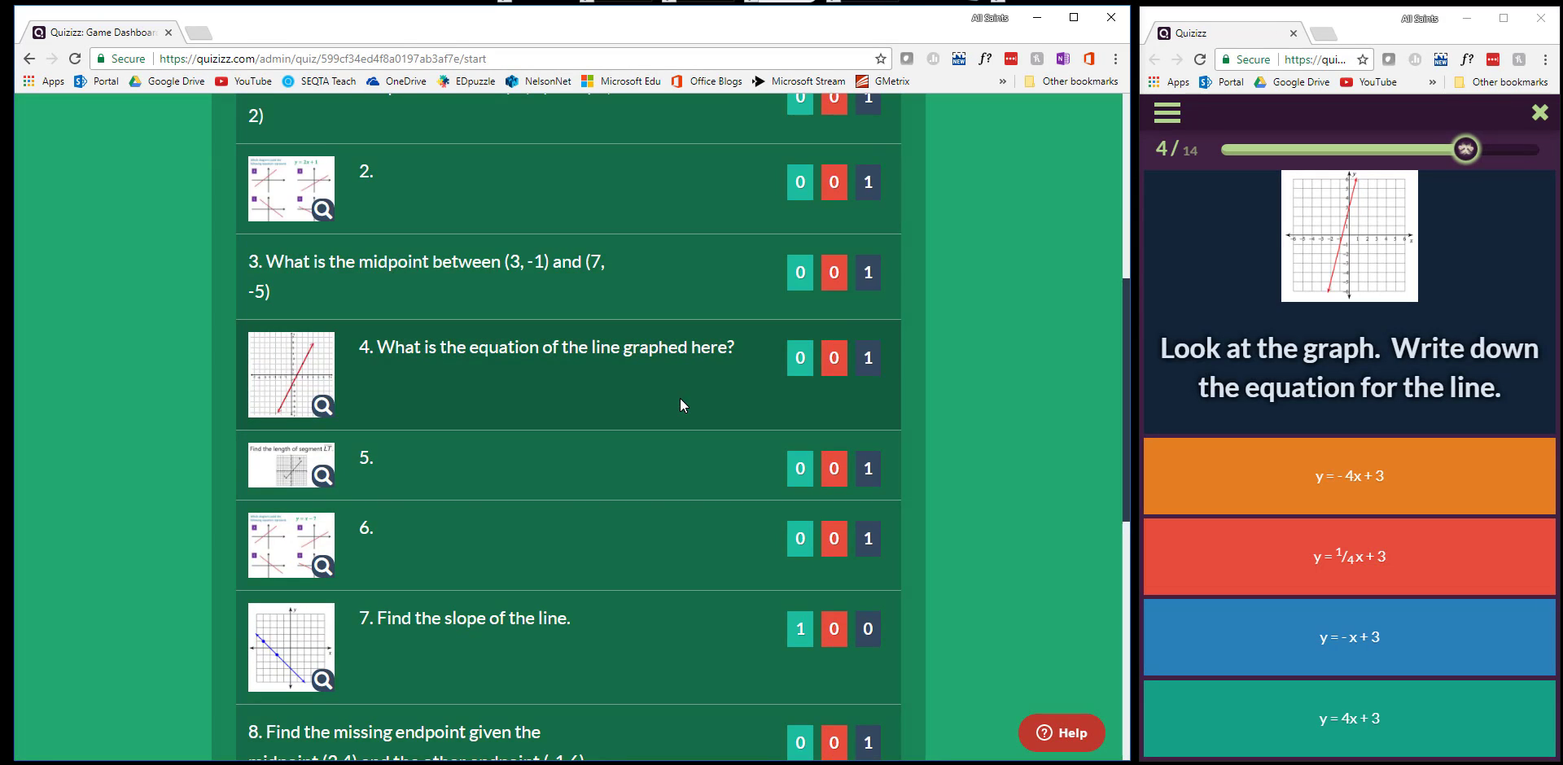
{"action": "scroll", "coordinate": [681, 398], "scroll_direction": "down", "scroll_amount": 5}
{"action": "scroll", "coordinate": [680, 398], "scroll_direction": "up", "scroll_amount": 2}
{"action": "scroll", "coordinate": [680, 398], "scroll_direction": "up", "scroll_amount": 3}
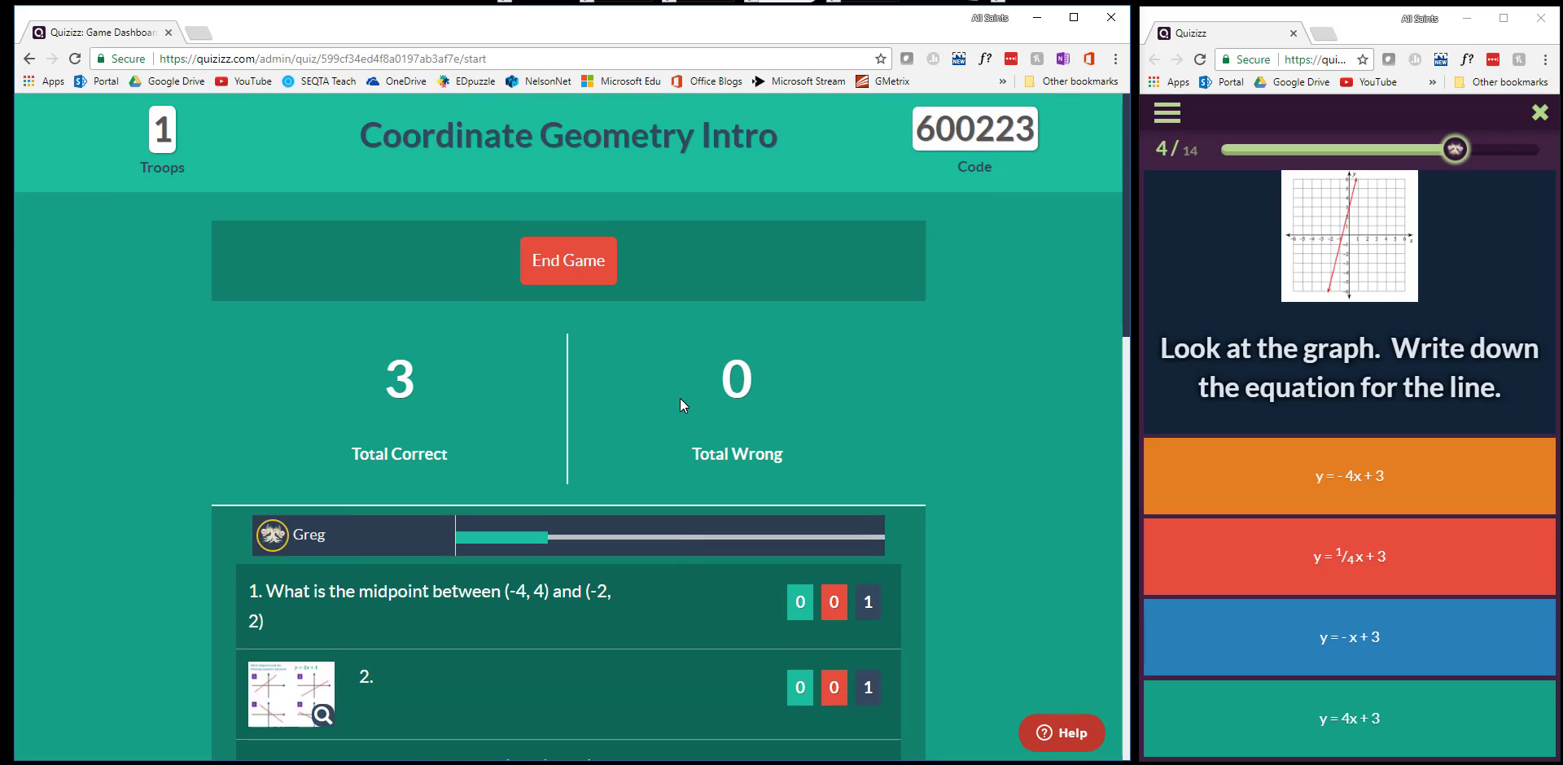
{"action": "scroll", "coordinate": [681, 398], "scroll_direction": "down", "scroll_amount": 4}
{"action": "left_click", "coordinate": [1347, 460]}
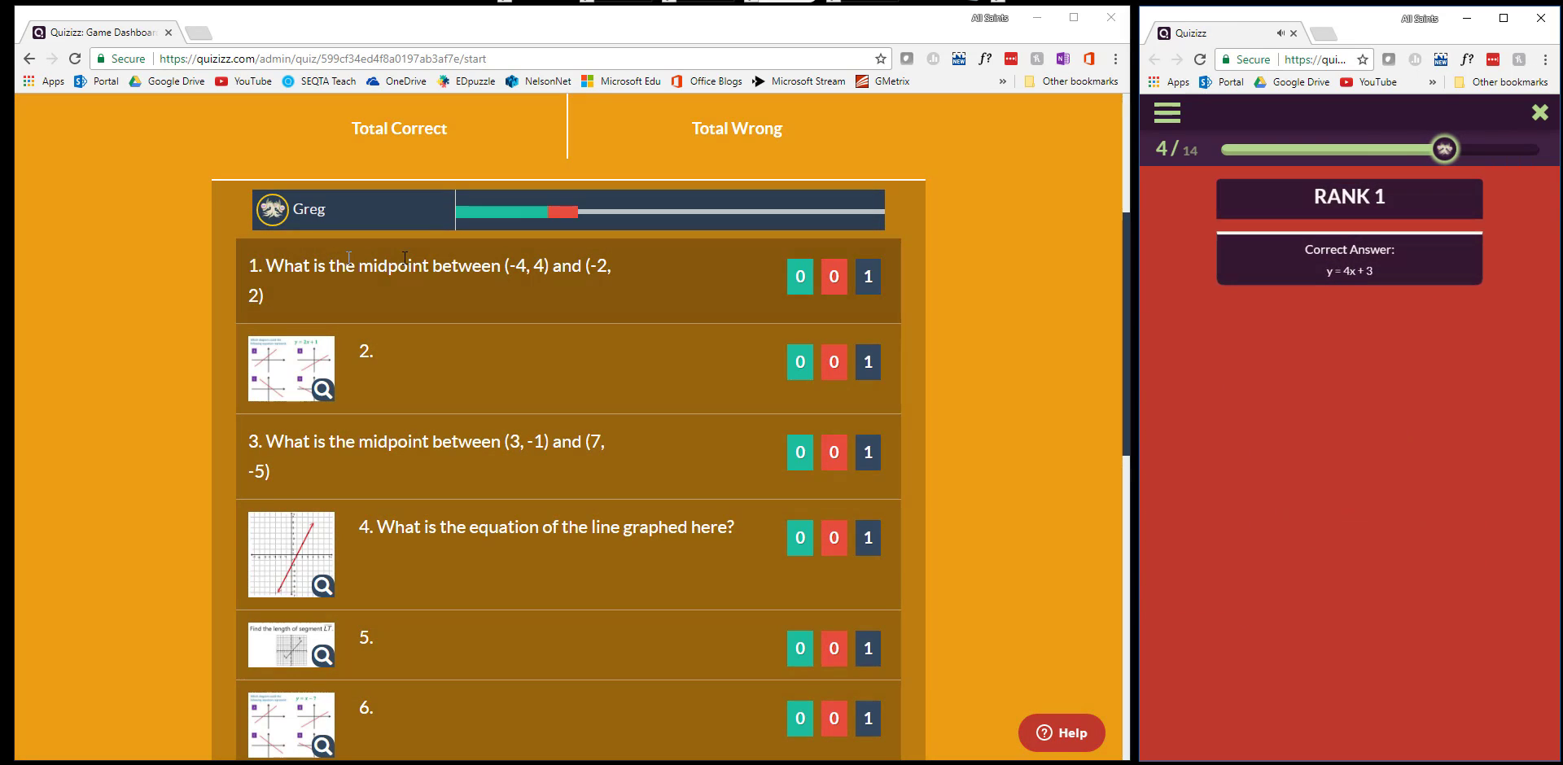
Step: Choose diagram B as the answer to question 5
{"action": "scroll", "coordinate": [627, 369], "scroll_direction": "down", "scroll_amount": 6}
{"action": "scroll", "coordinate": [627, 369], "scroll_direction": "down", "scroll_amount": 4}
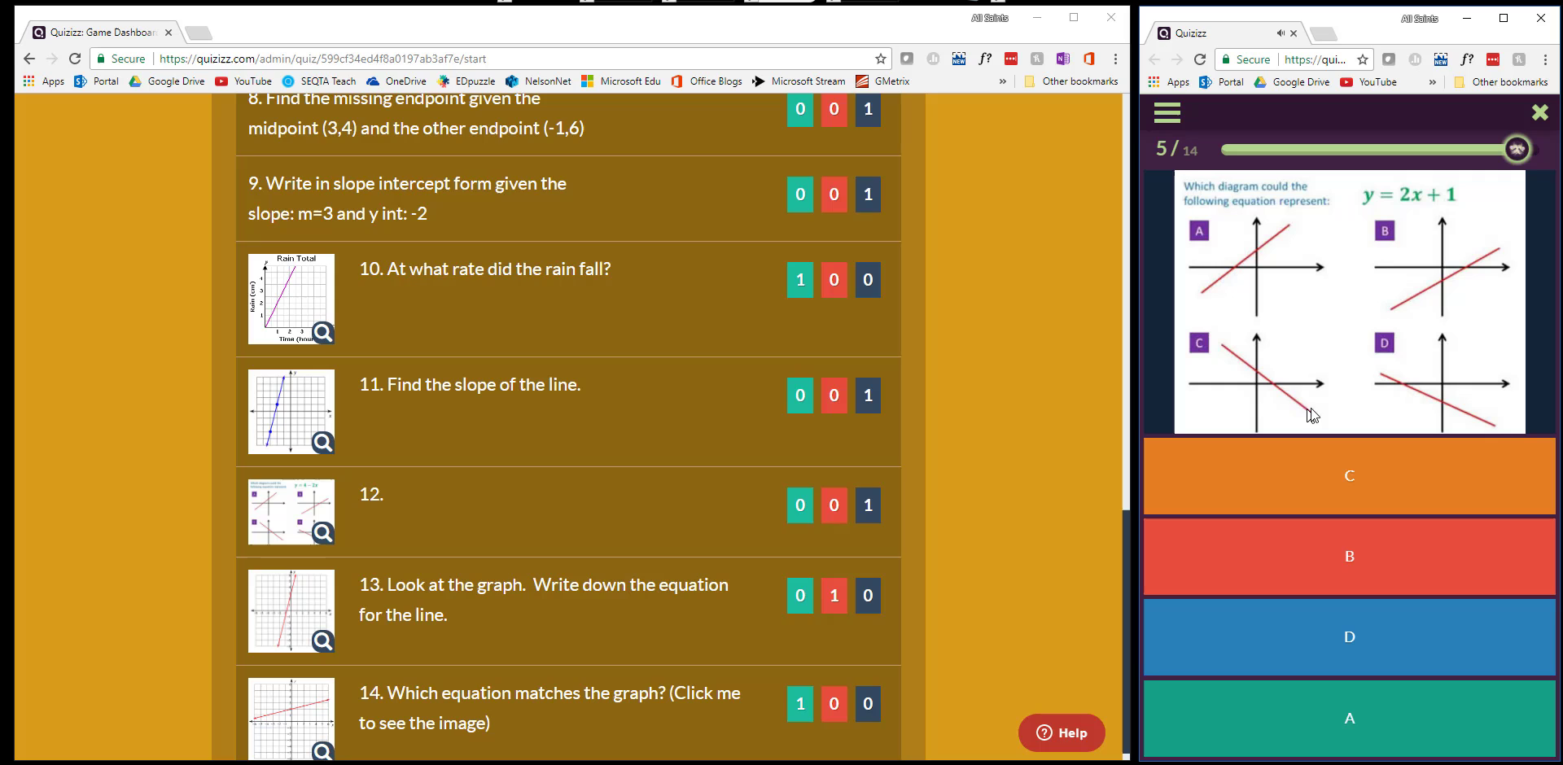
{"action": "left_click", "coordinate": [1461, 552]}
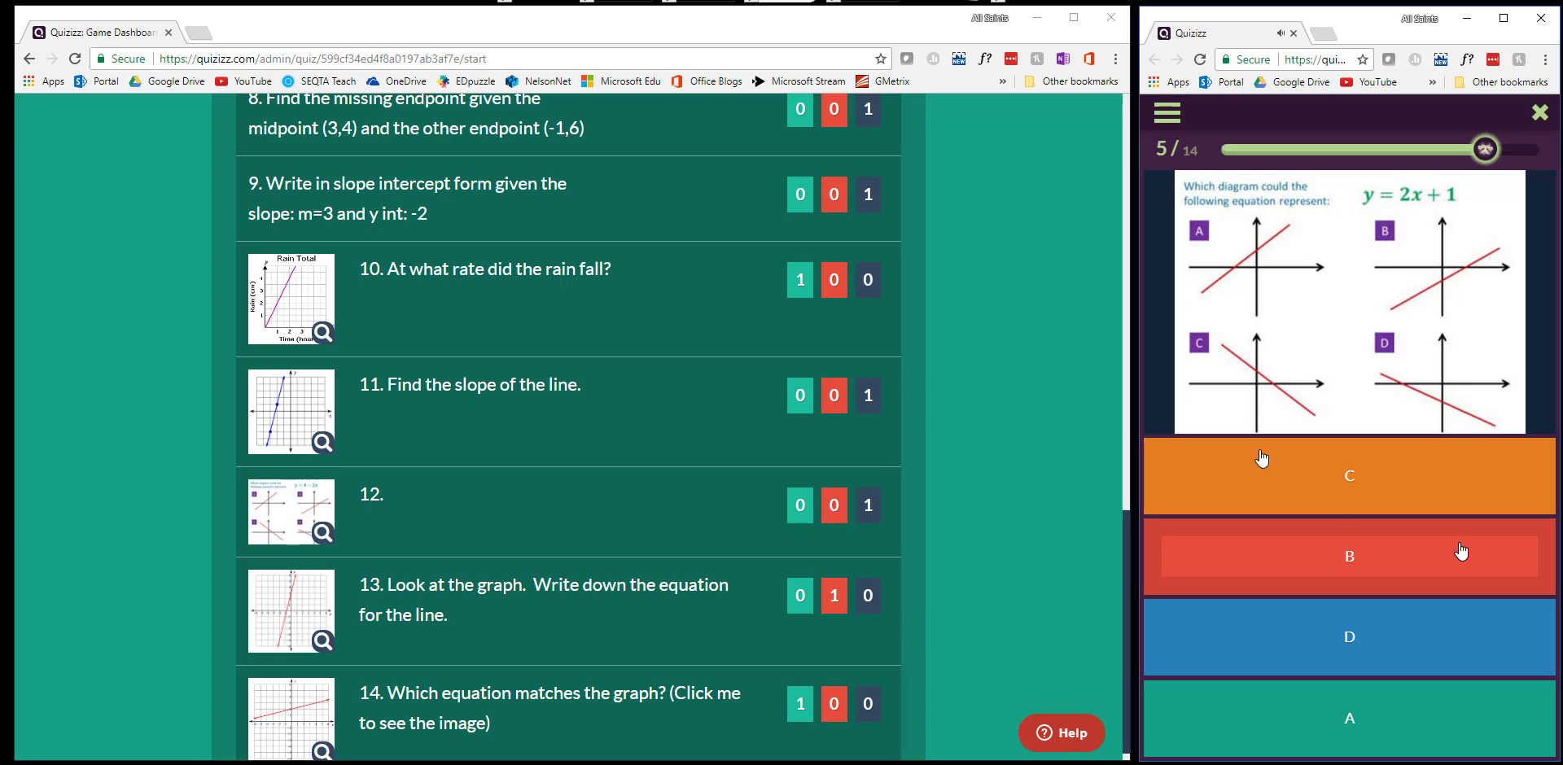
{"action": "scroll", "coordinate": [1011, 300], "scroll_direction": "up", "scroll_amount": 10}
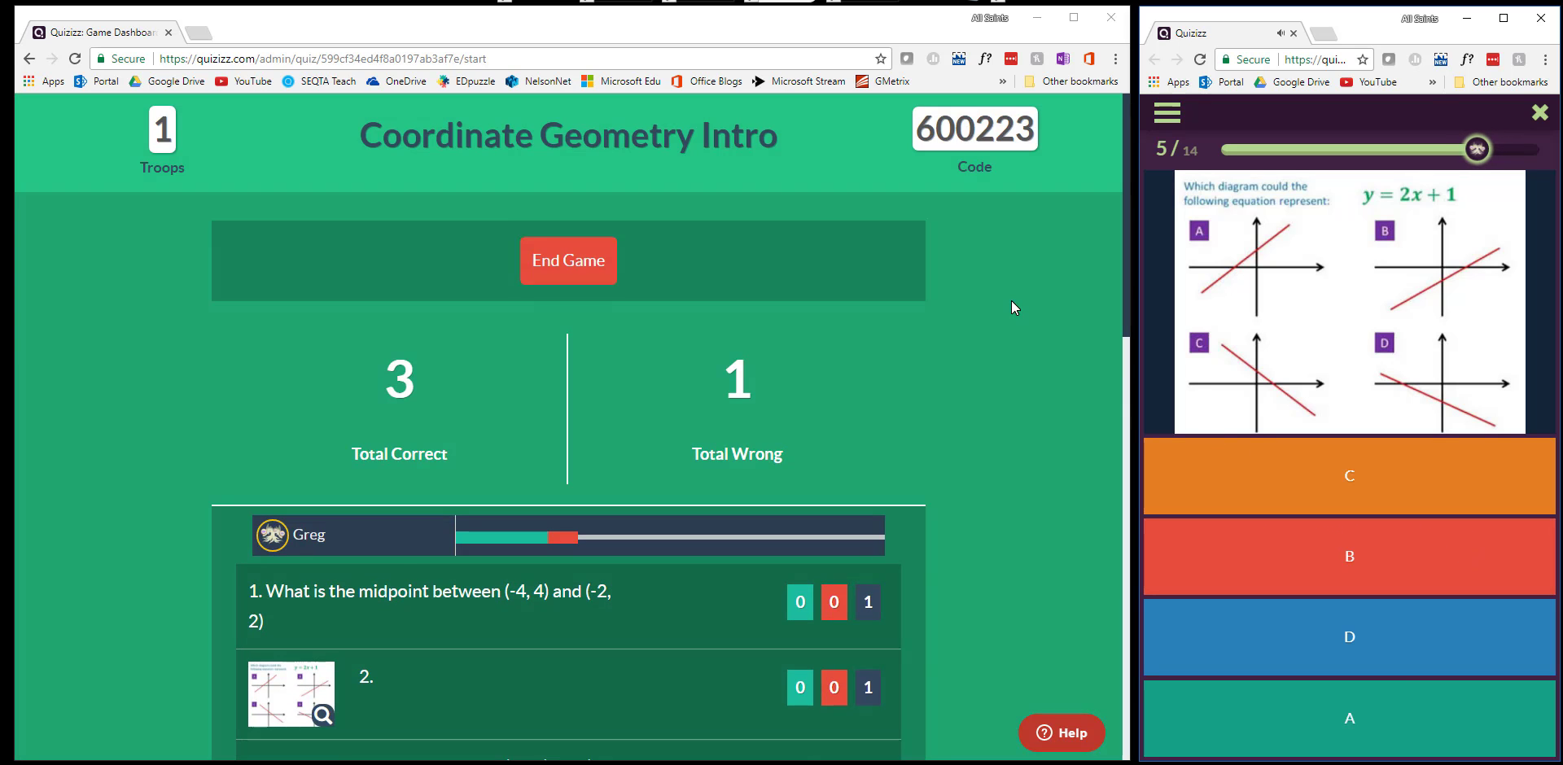
Step: End the live game and confirm closing it
{"action": "left_click", "coordinate": [608, 252]}
{"action": "left_click", "coordinate": [640, 151]}
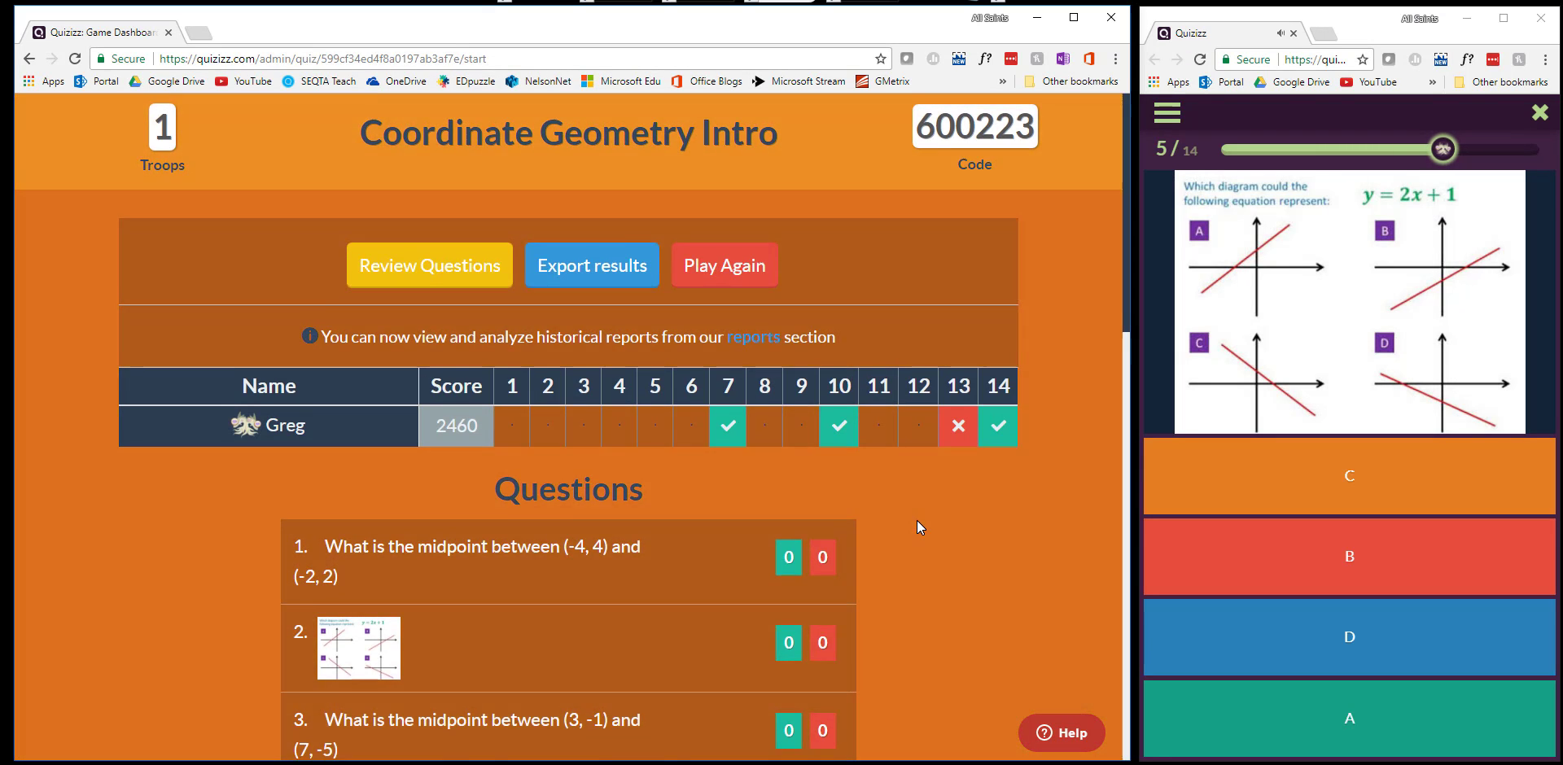
{"action": "scroll", "coordinate": [916, 520], "scroll_direction": "down", "scroll_amount": 4}
{"action": "scroll", "coordinate": [916, 520], "scroll_direction": "down", "scroll_amount": 6}
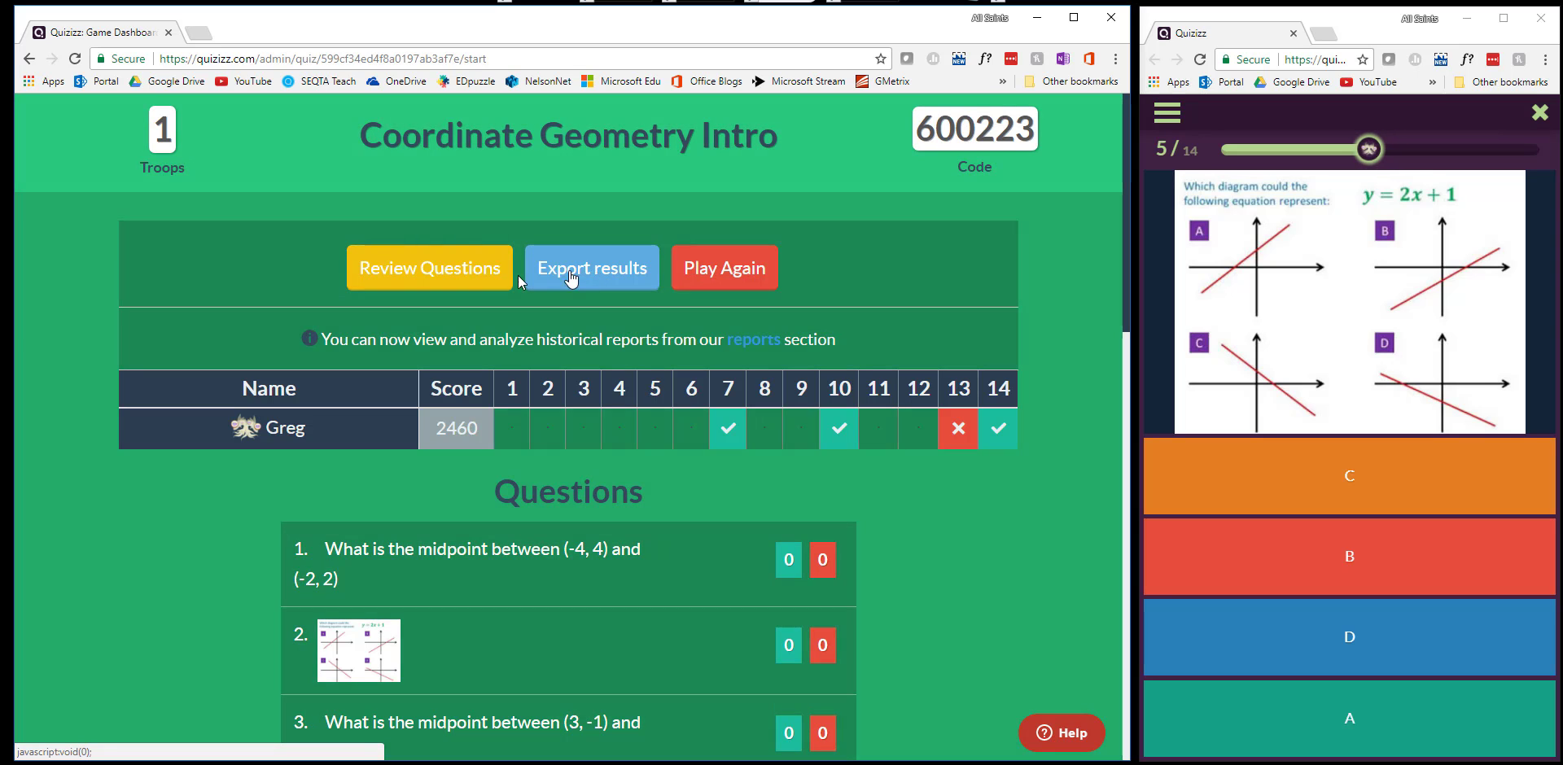
Step: Review questions 1 through 4 with their answers, then close the review
{"action": "left_click", "coordinate": [467, 271]}
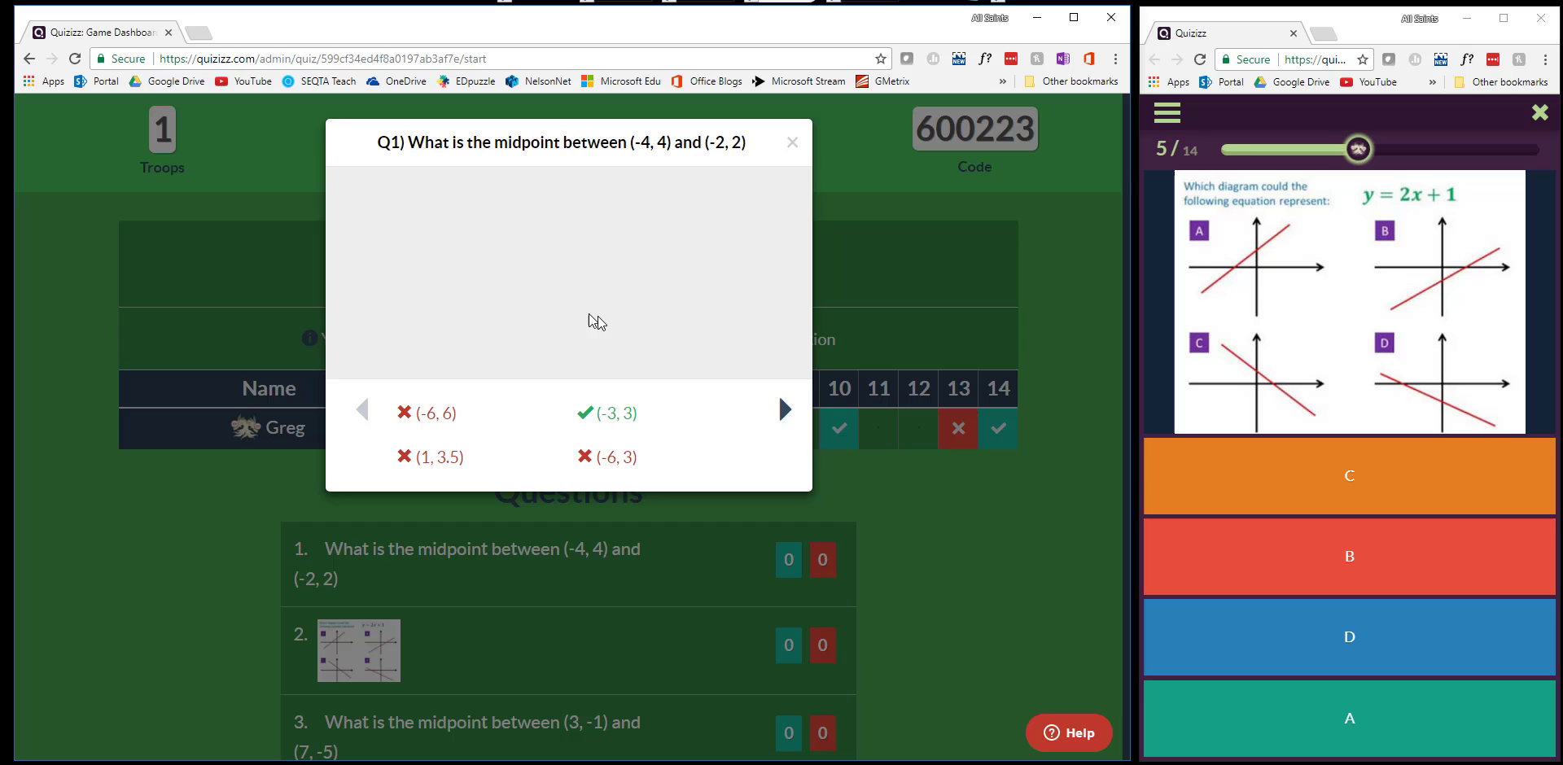
{"action": "left_click", "coordinate": [785, 415]}
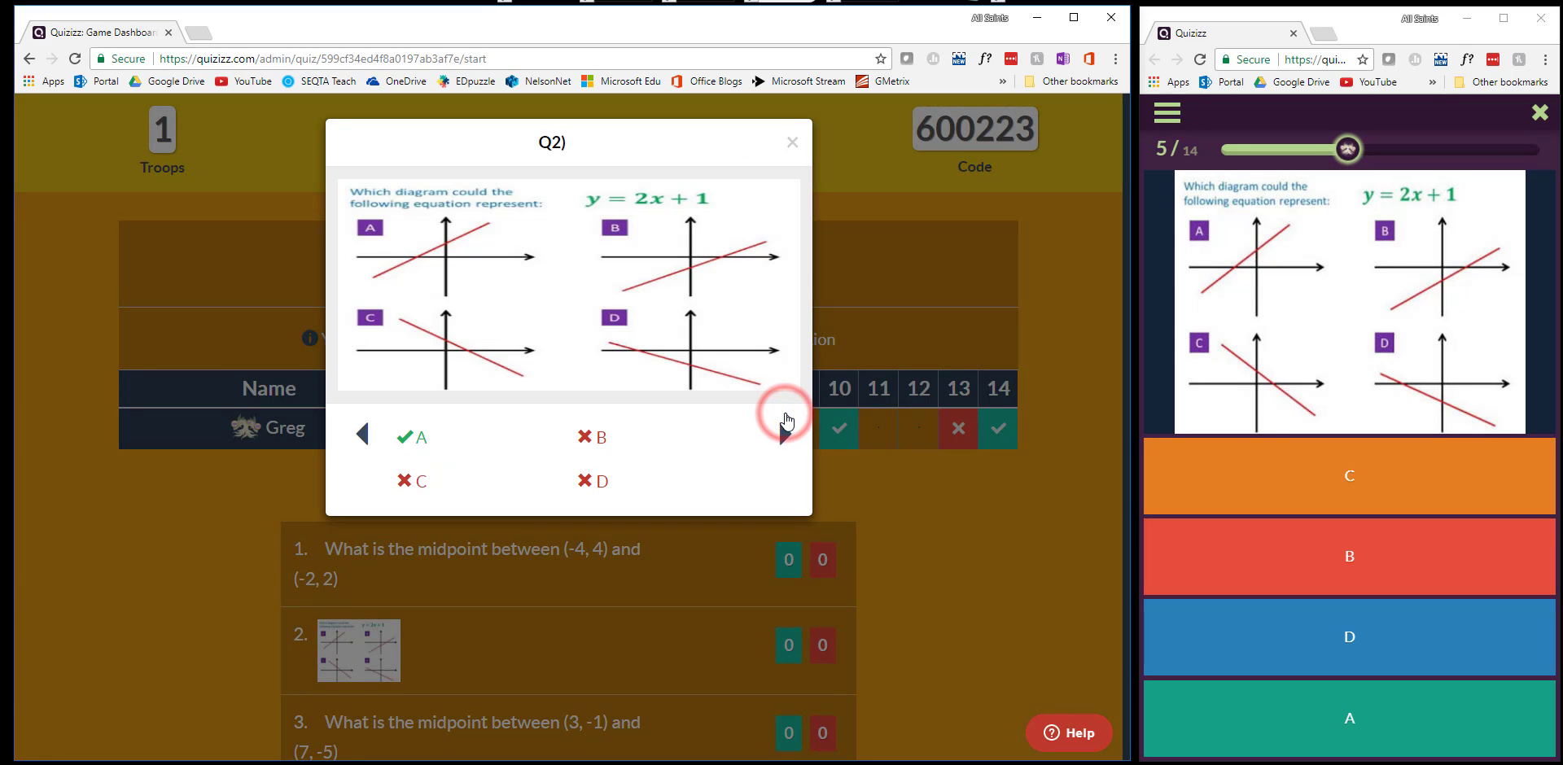
{"action": "left_click", "coordinate": [784, 433]}
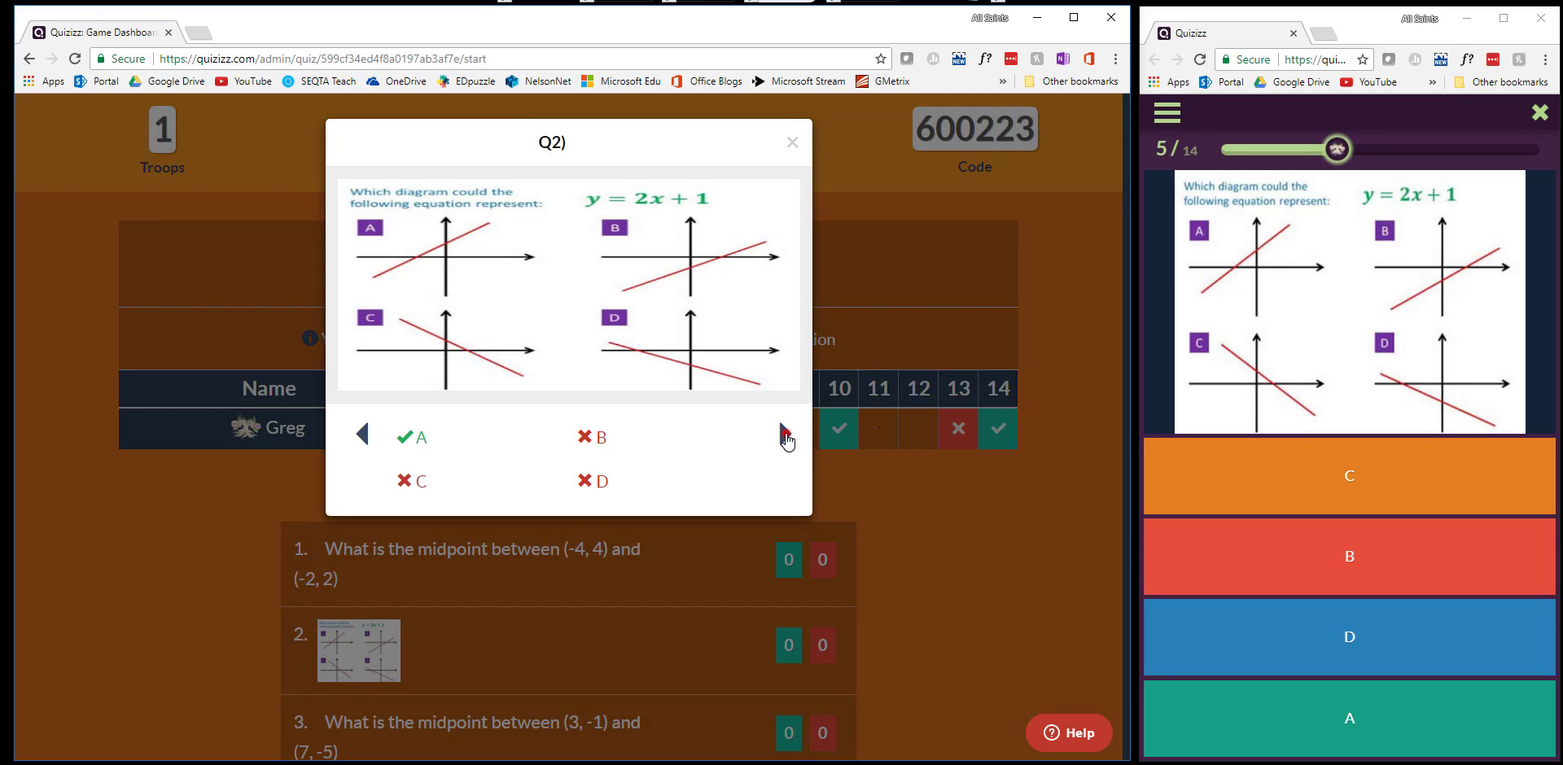
{"action": "left_click", "coordinate": [784, 411]}
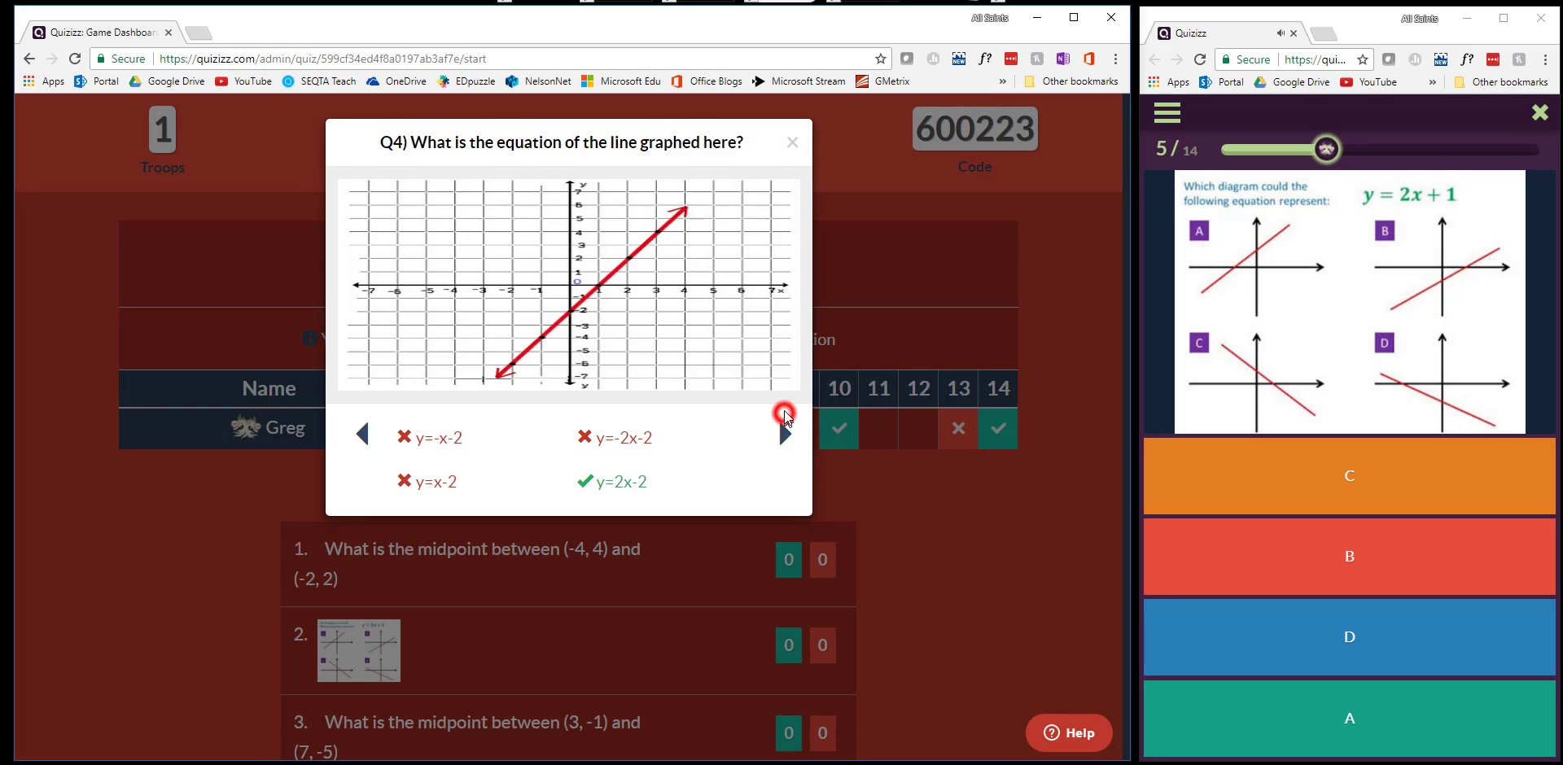
{"action": "left_click", "coordinate": [792, 144]}
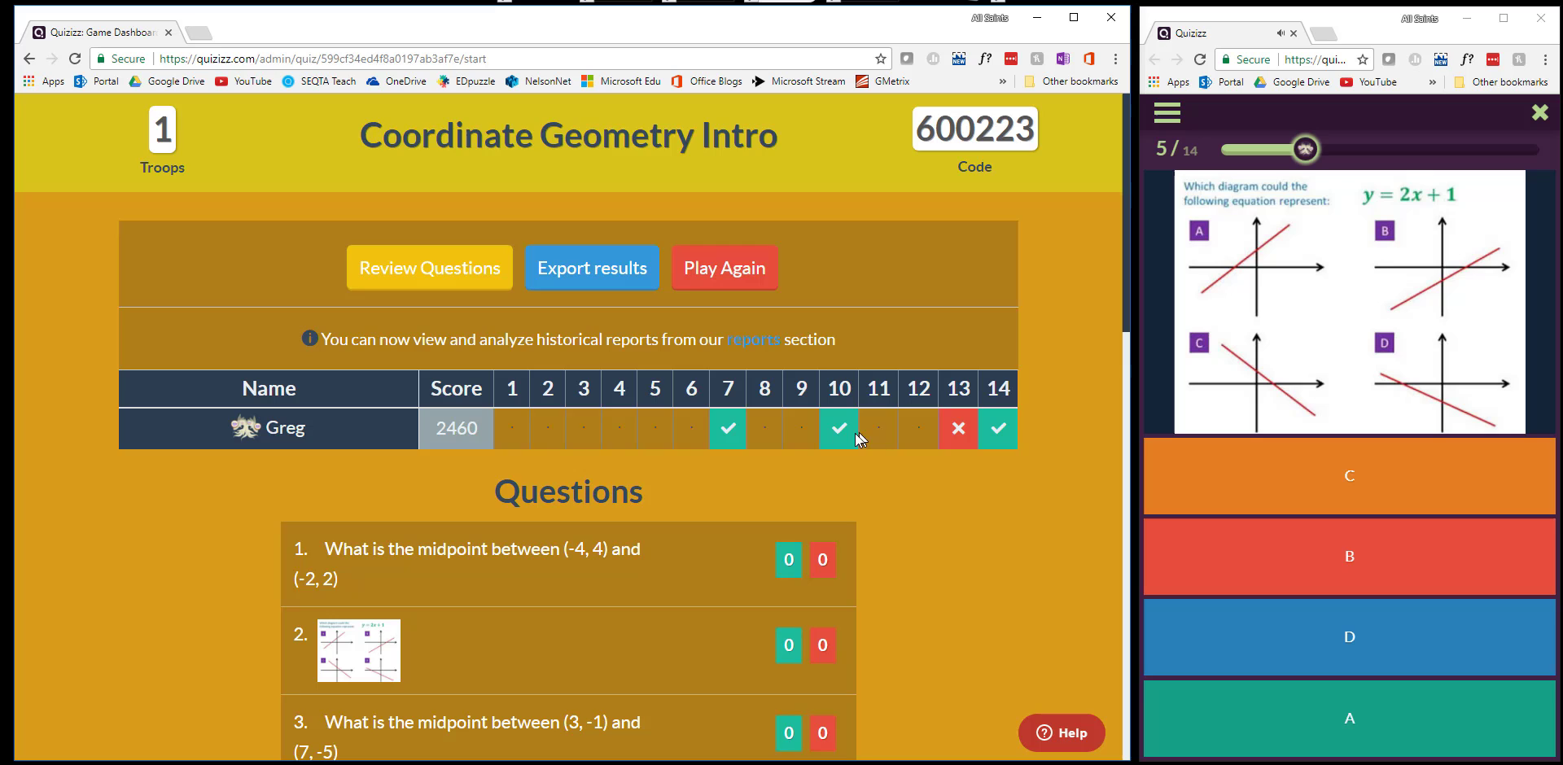
{"action": "scroll", "coordinate": [799, 459], "scroll_direction": "down", "scroll_amount": 4}
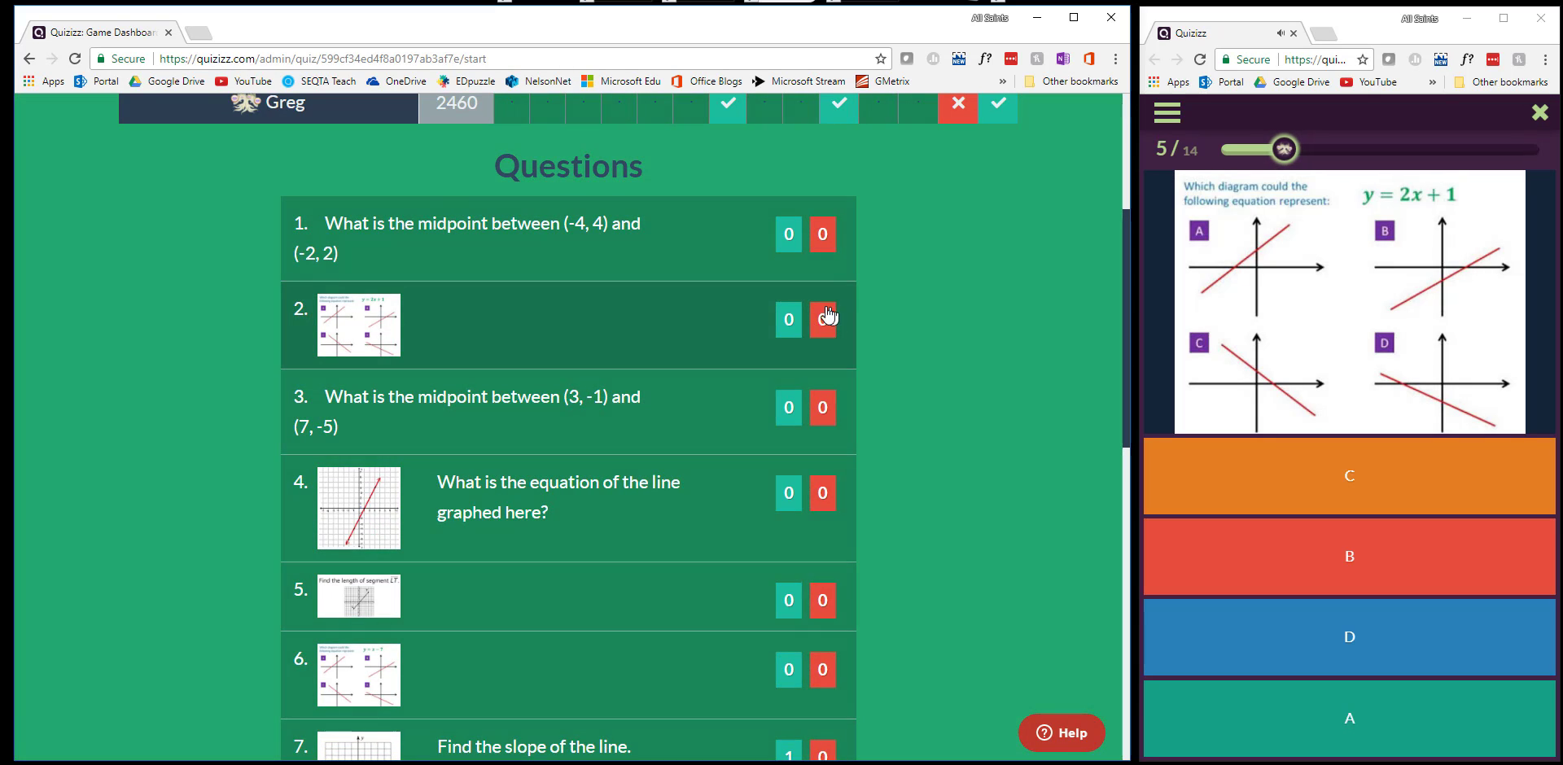
{"action": "scroll", "coordinate": [800, 340], "scroll_direction": "down", "scroll_amount": 9}
{"action": "scroll", "coordinate": [800, 340], "scroll_direction": "up", "scroll_amount": 13}
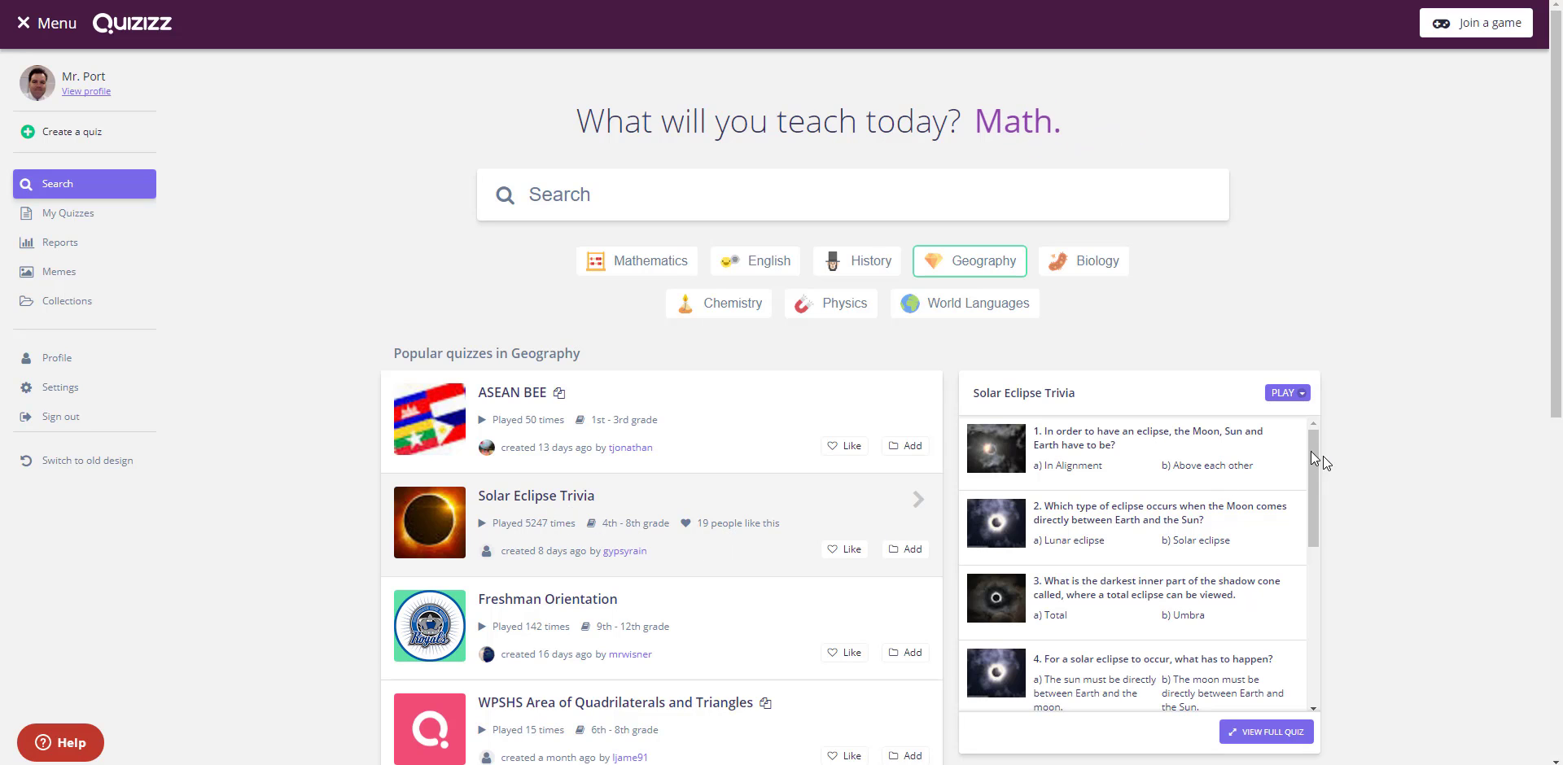
Step: Open Solar Eclipse Trivia from Popular quizzes and view its 9 questions
{"action": "scroll", "coordinate": [1198, 493], "scroll_direction": "down", "scroll_amount": 5}
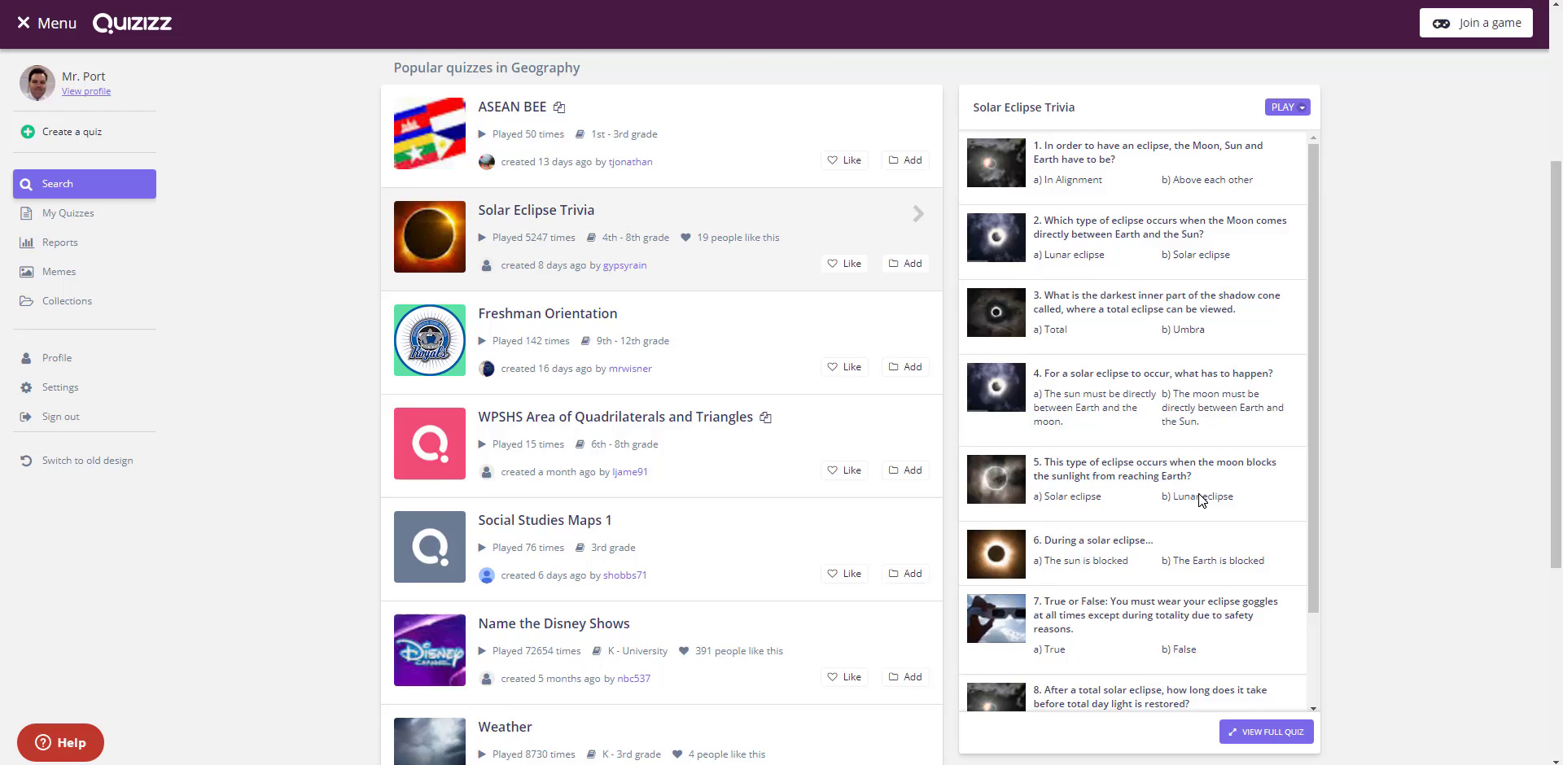
{"action": "scroll", "coordinate": [1200, 498], "scroll_direction": "up", "scroll_amount": 5}
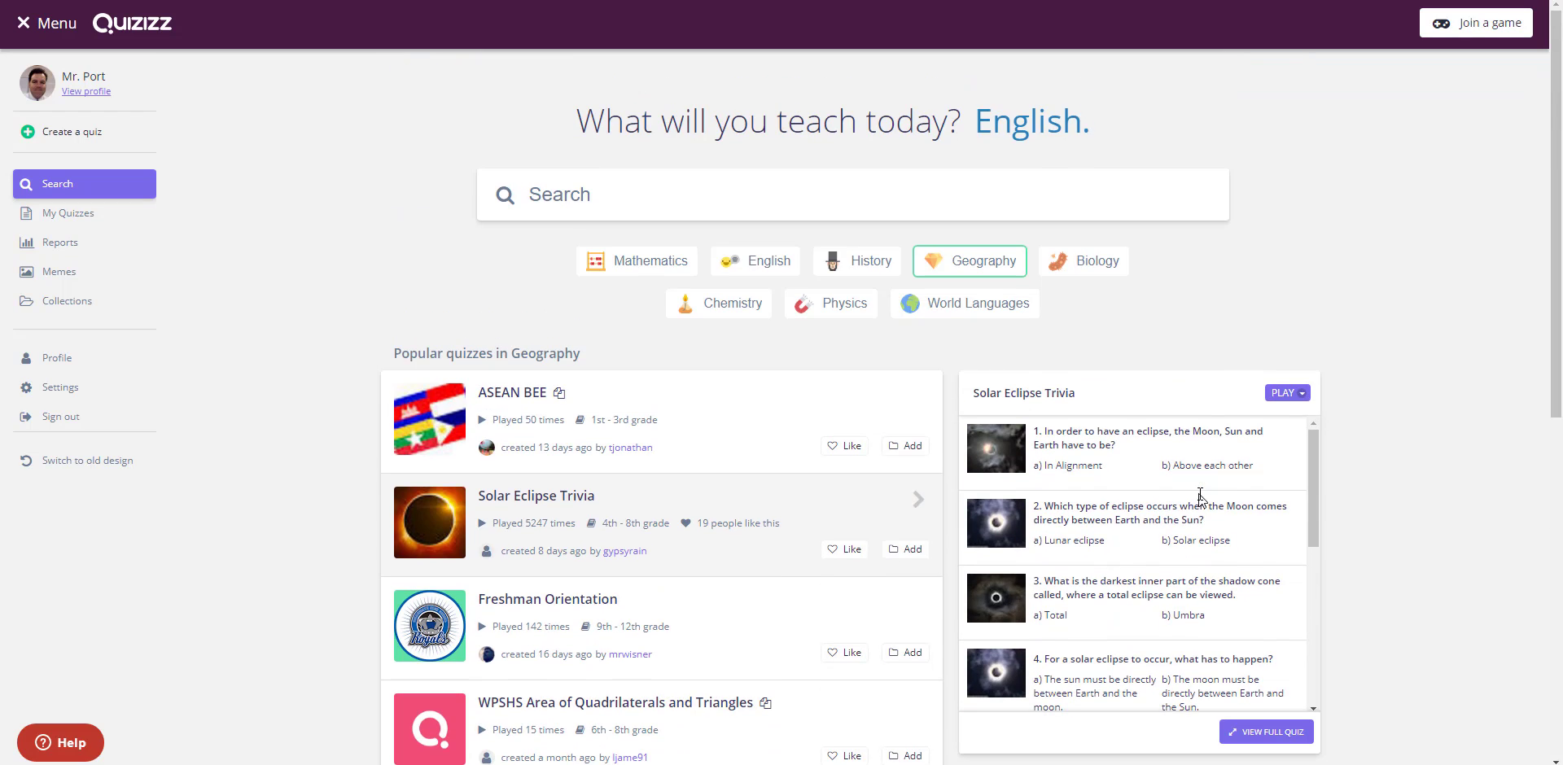
{"action": "left_click", "coordinate": [923, 499]}
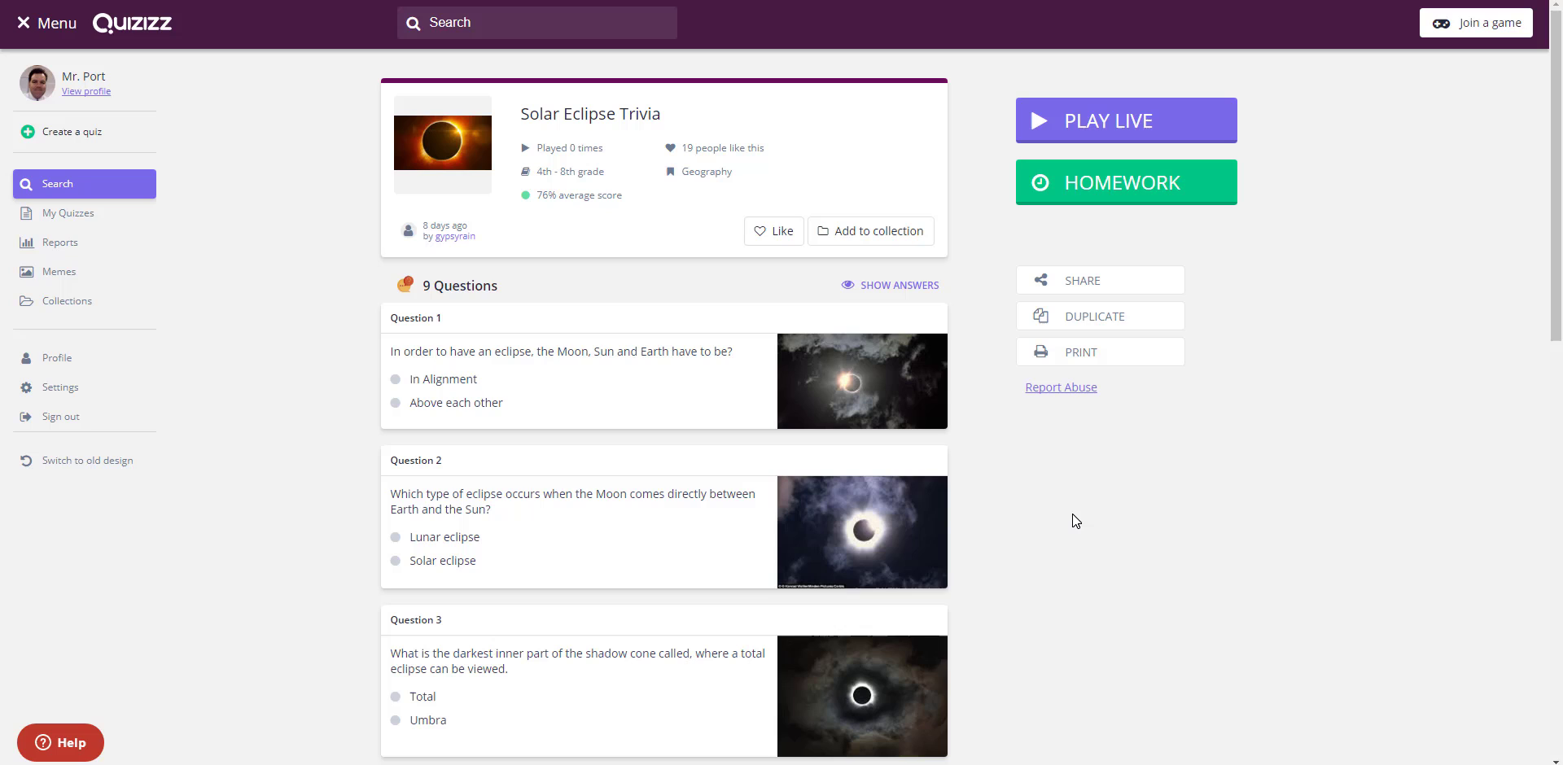
{"action": "scroll", "coordinate": [1072, 521], "scroll_direction": "down", "scroll_amount": 2}
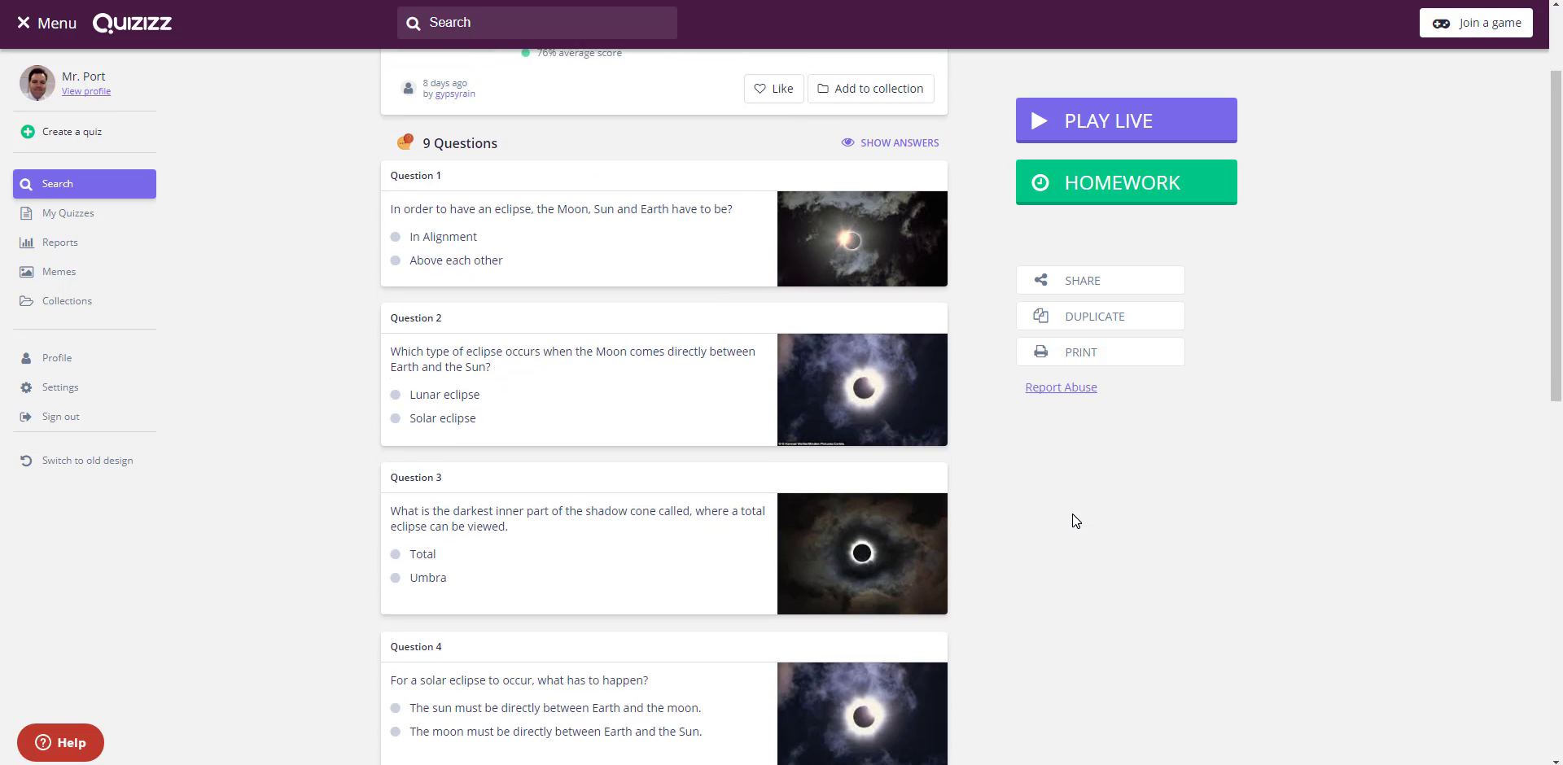
{"action": "scroll", "coordinate": [1071, 521], "scroll_direction": "up", "scroll_amount": 2}
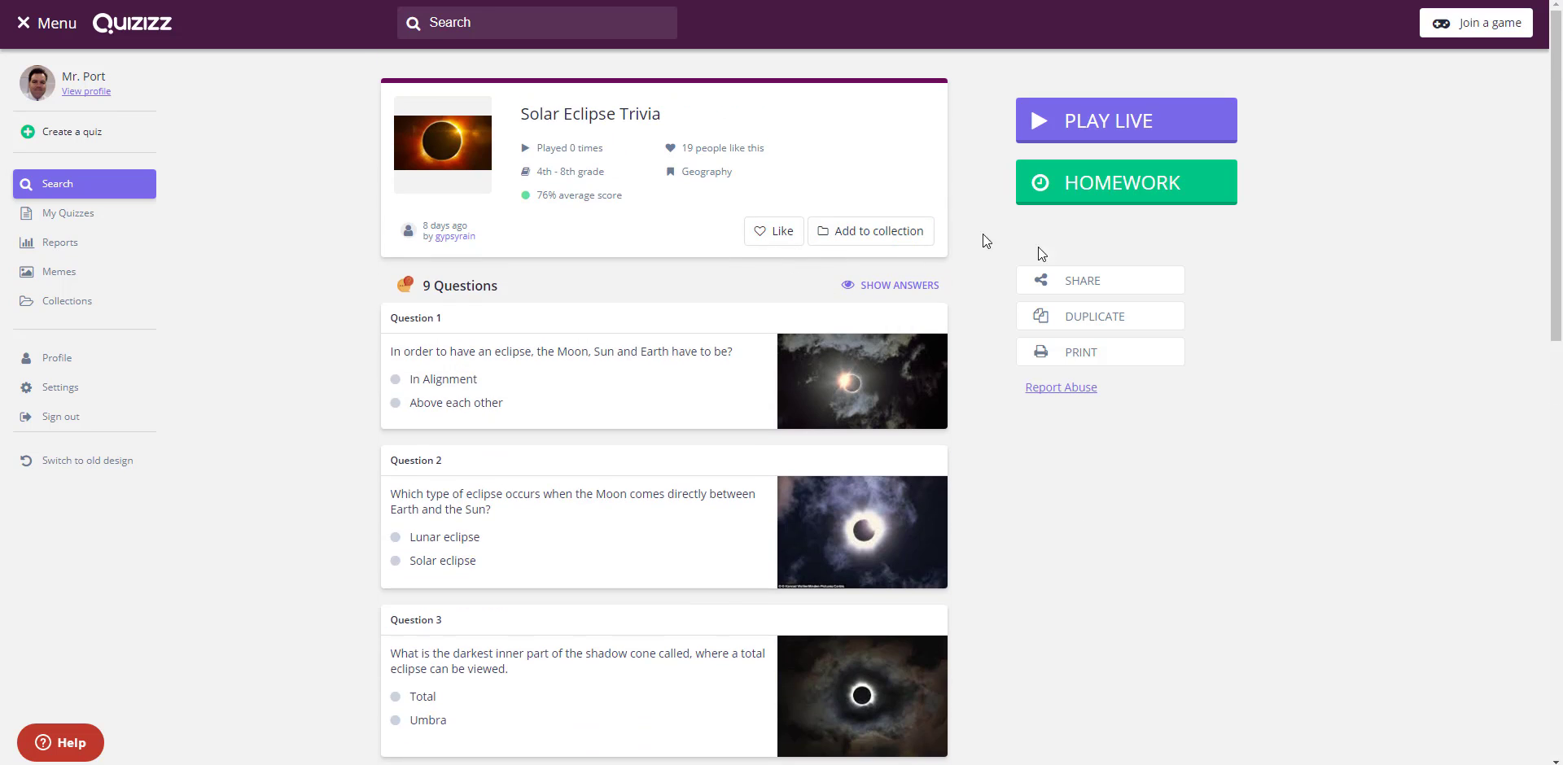
Step: Duplicate Solar Eclipse Trivia, edit the copy, and dismiss the question-search tip
{"action": "left_click", "coordinate": [1074, 320]}
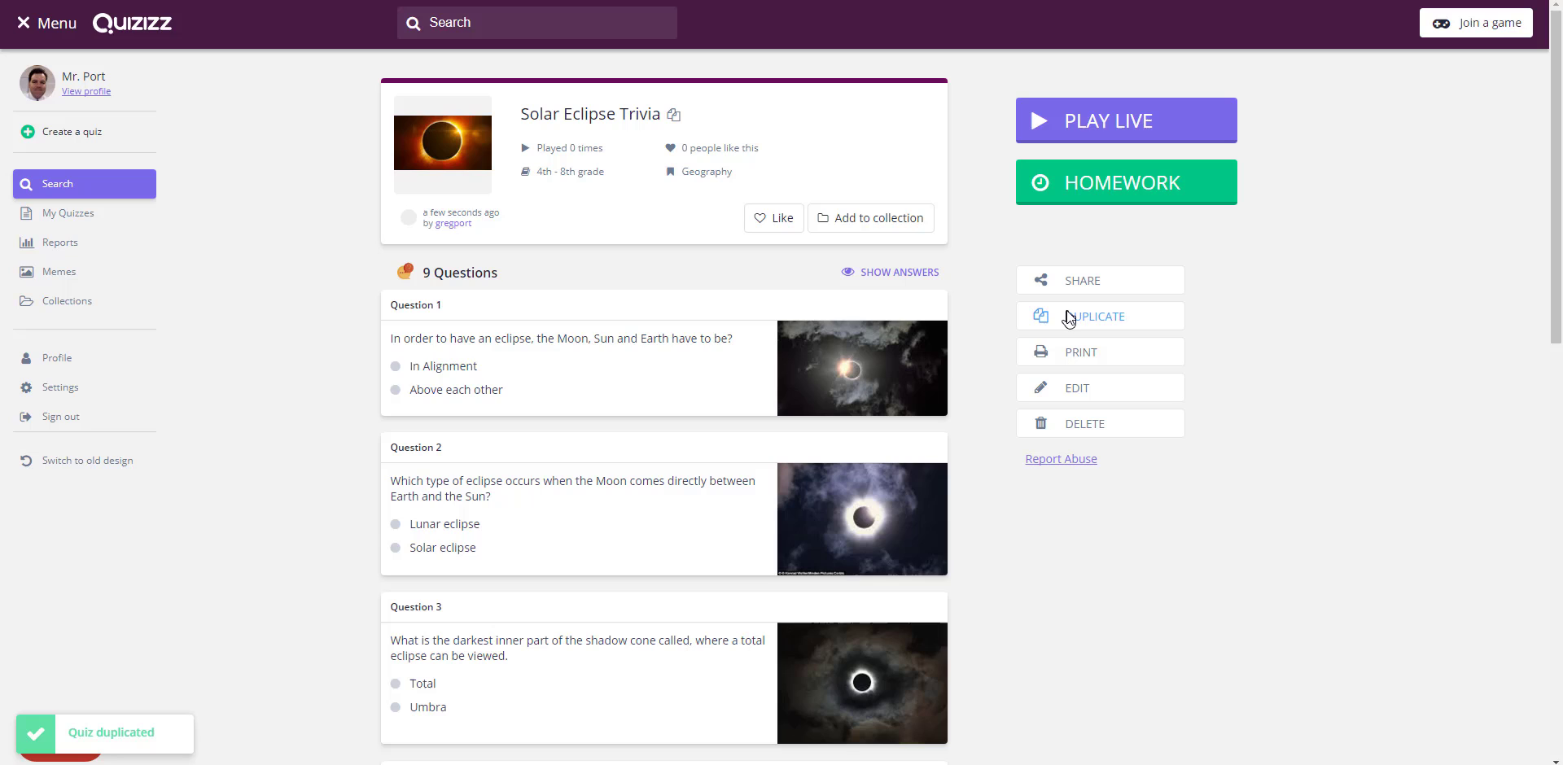
{"action": "left_click", "coordinate": [1075, 391]}
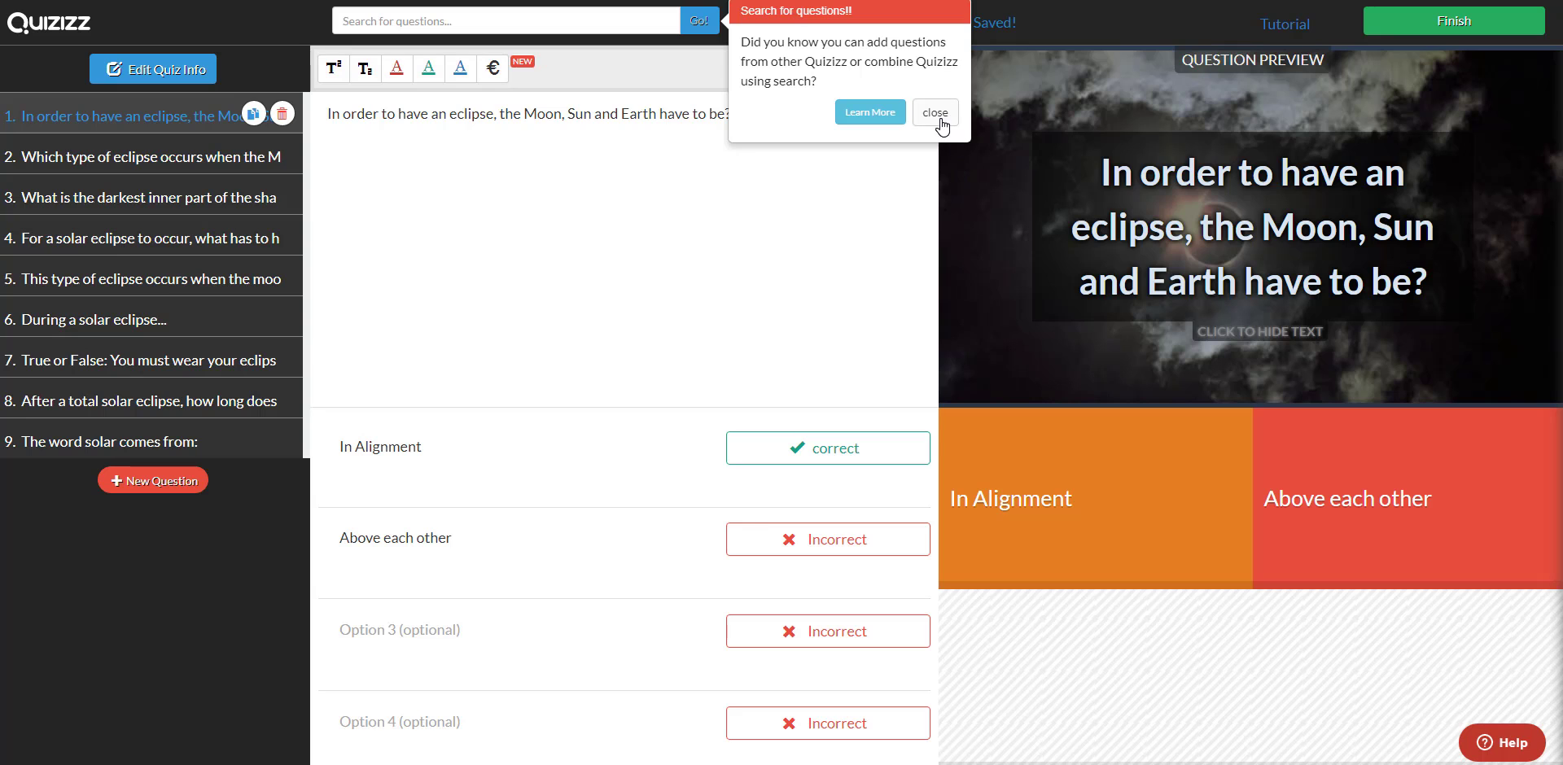
{"action": "left_click", "coordinate": [936, 113]}
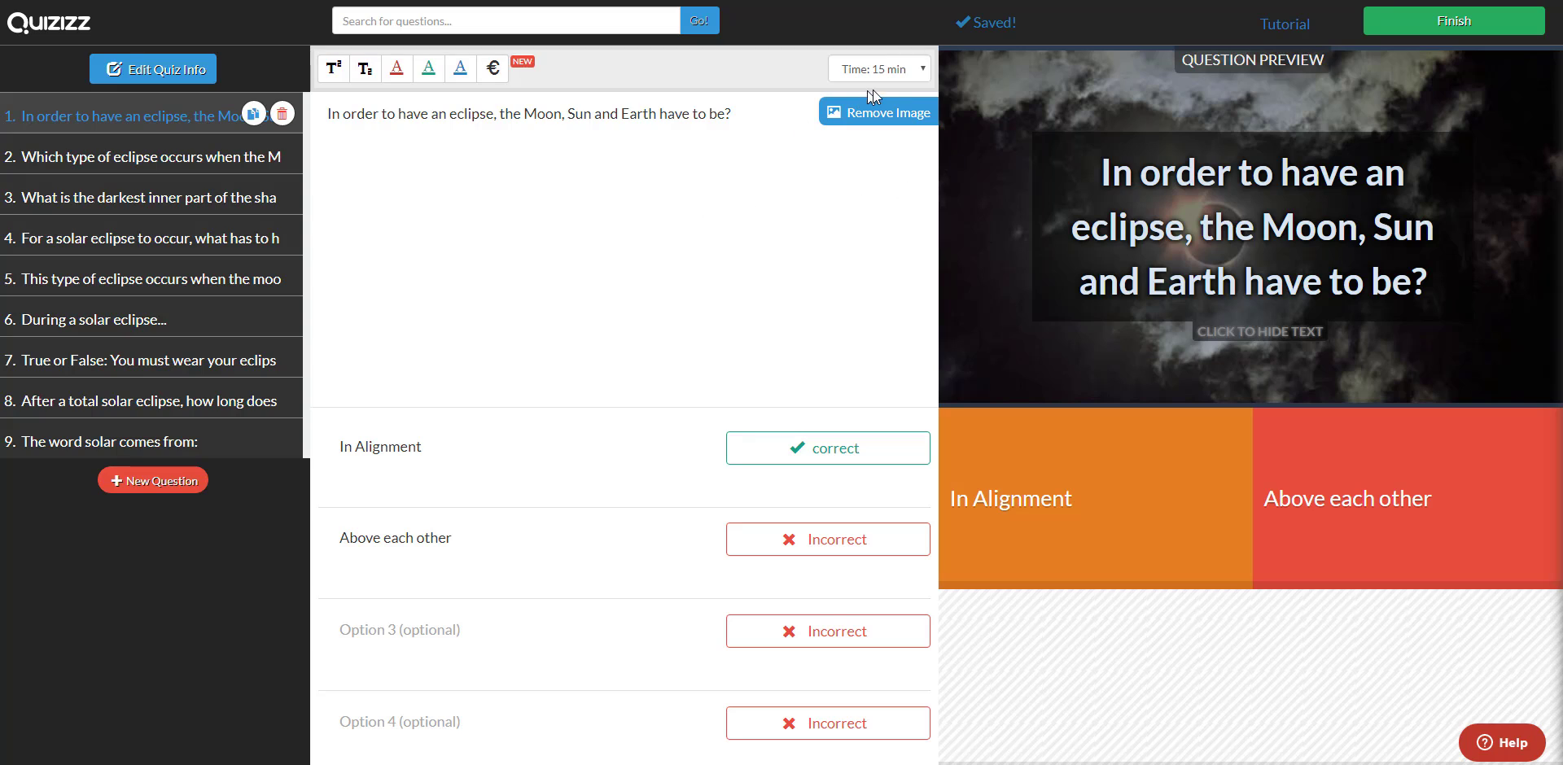
Step: Set question 1's time limit to 30 sec
{"action": "left_click", "coordinate": [922, 72]}
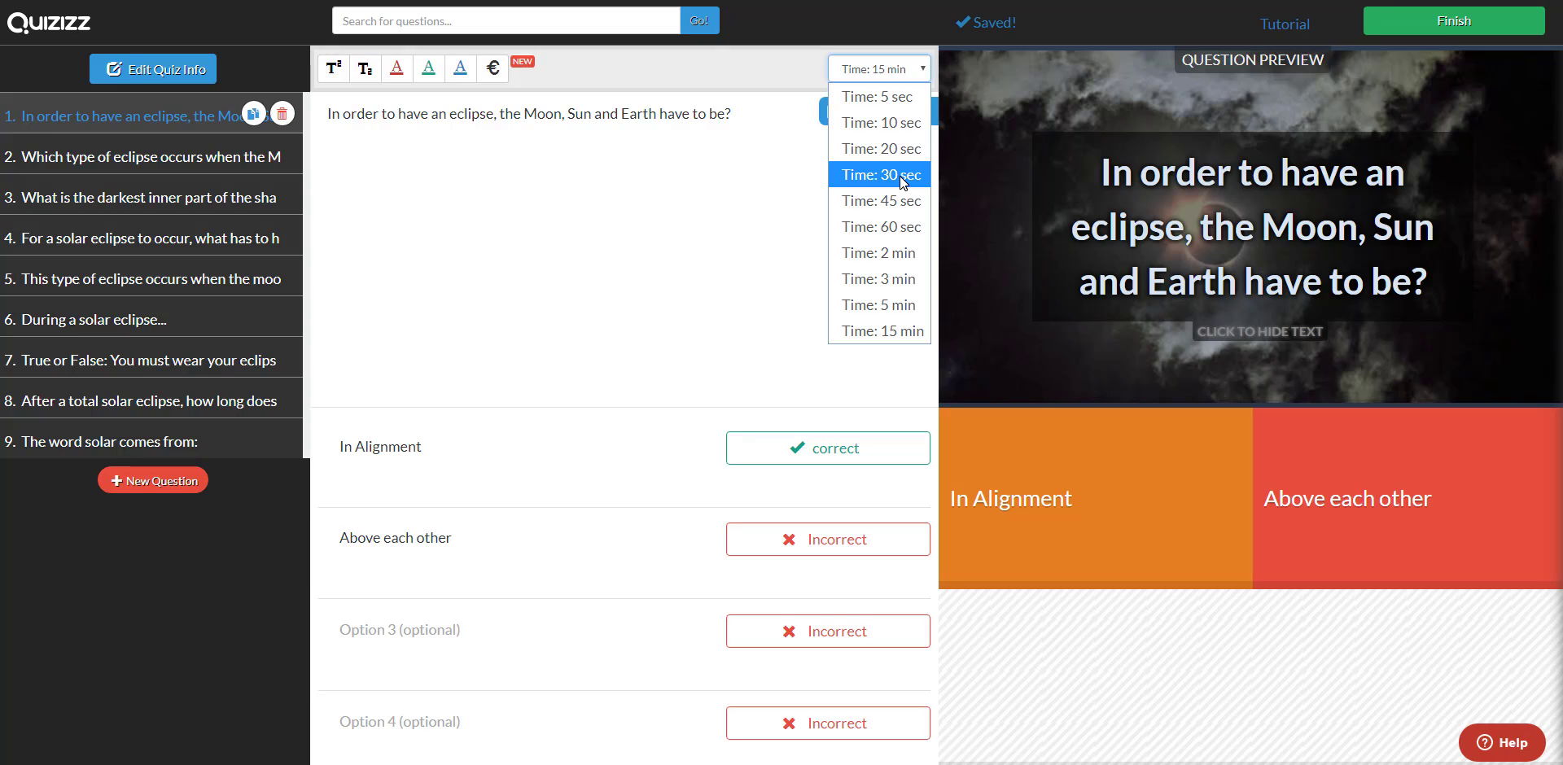
{"action": "left_click", "coordinate": [781, 268]}
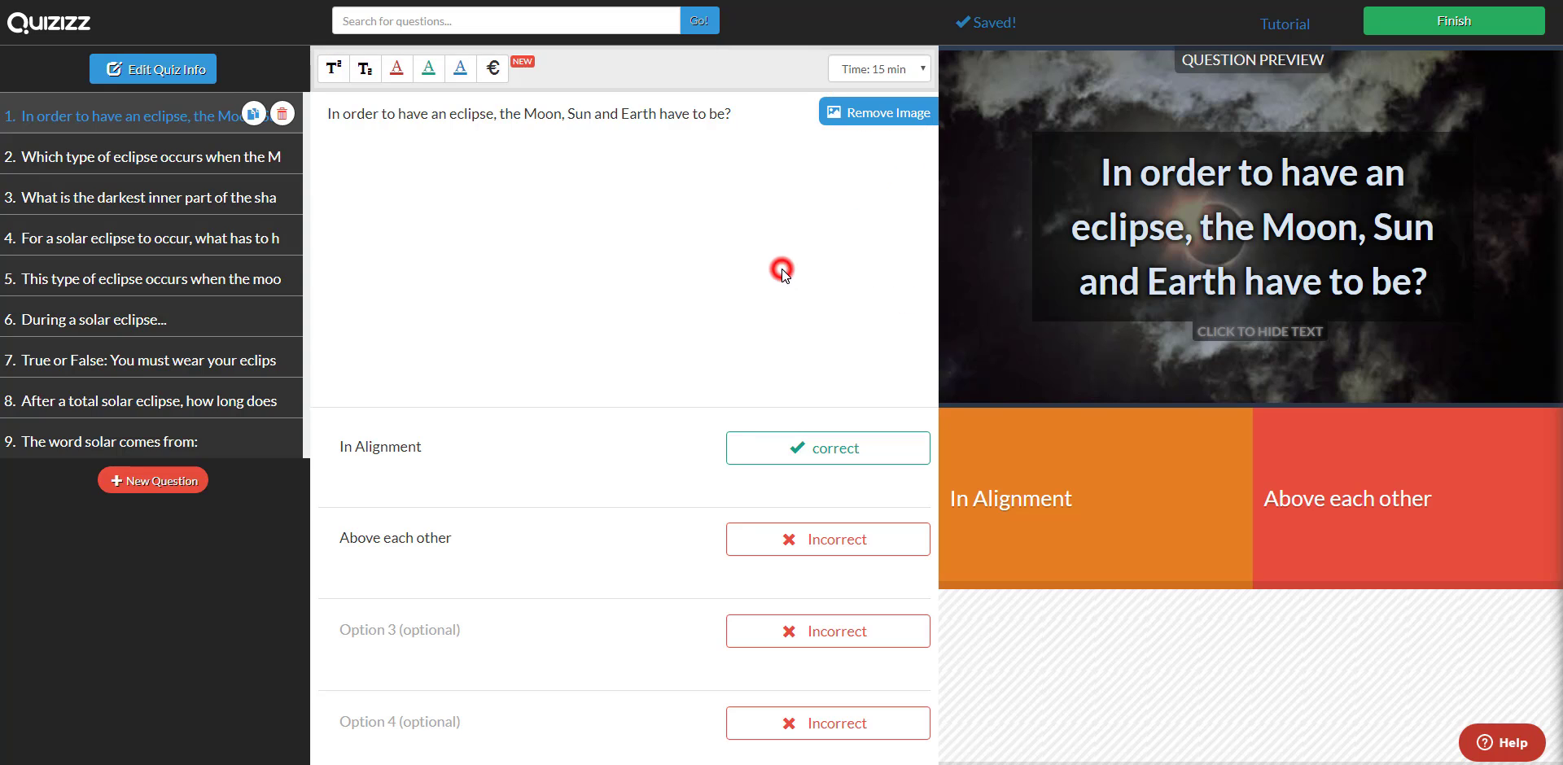
{"action": "left_click", "coordinate": [924, 70]}
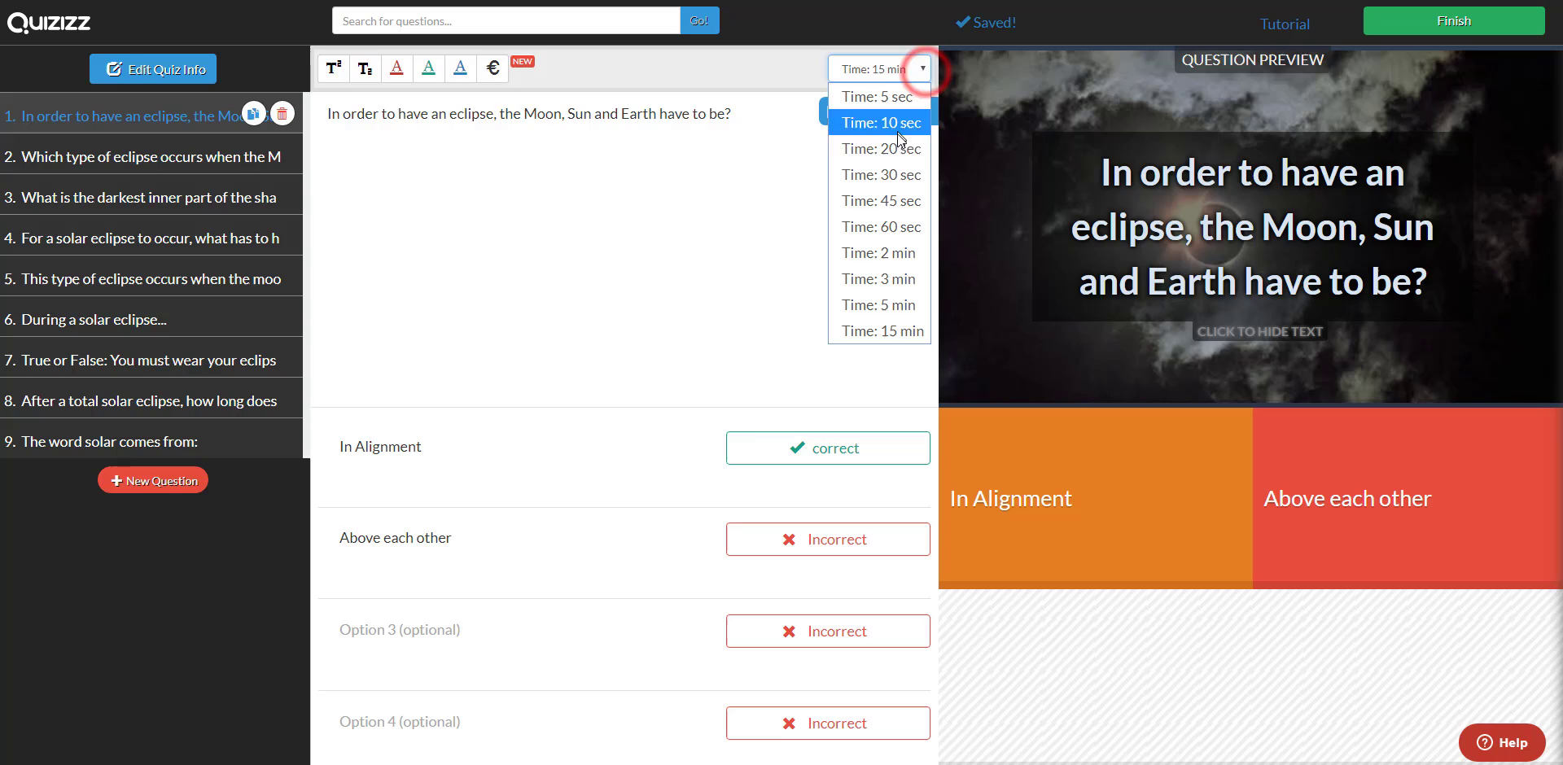
{"action": "left_click", "coordinate": [900, 173]}
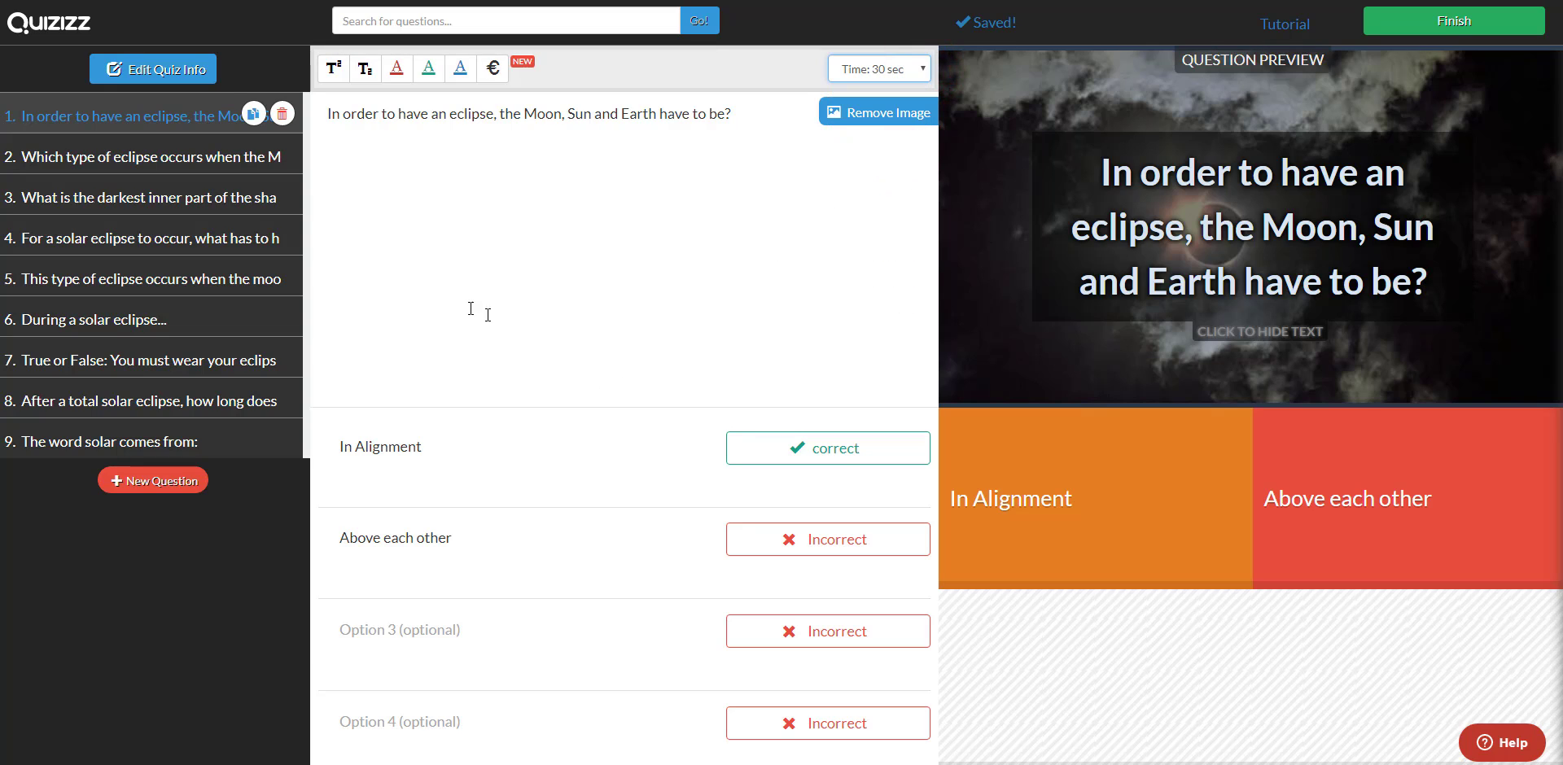
Step: Search the question bank for eclipse questions and dismiss the search tip
{"action": "left_click", "coordinate": [433, 22]}
{"action": "type", "text": "eclipse"}
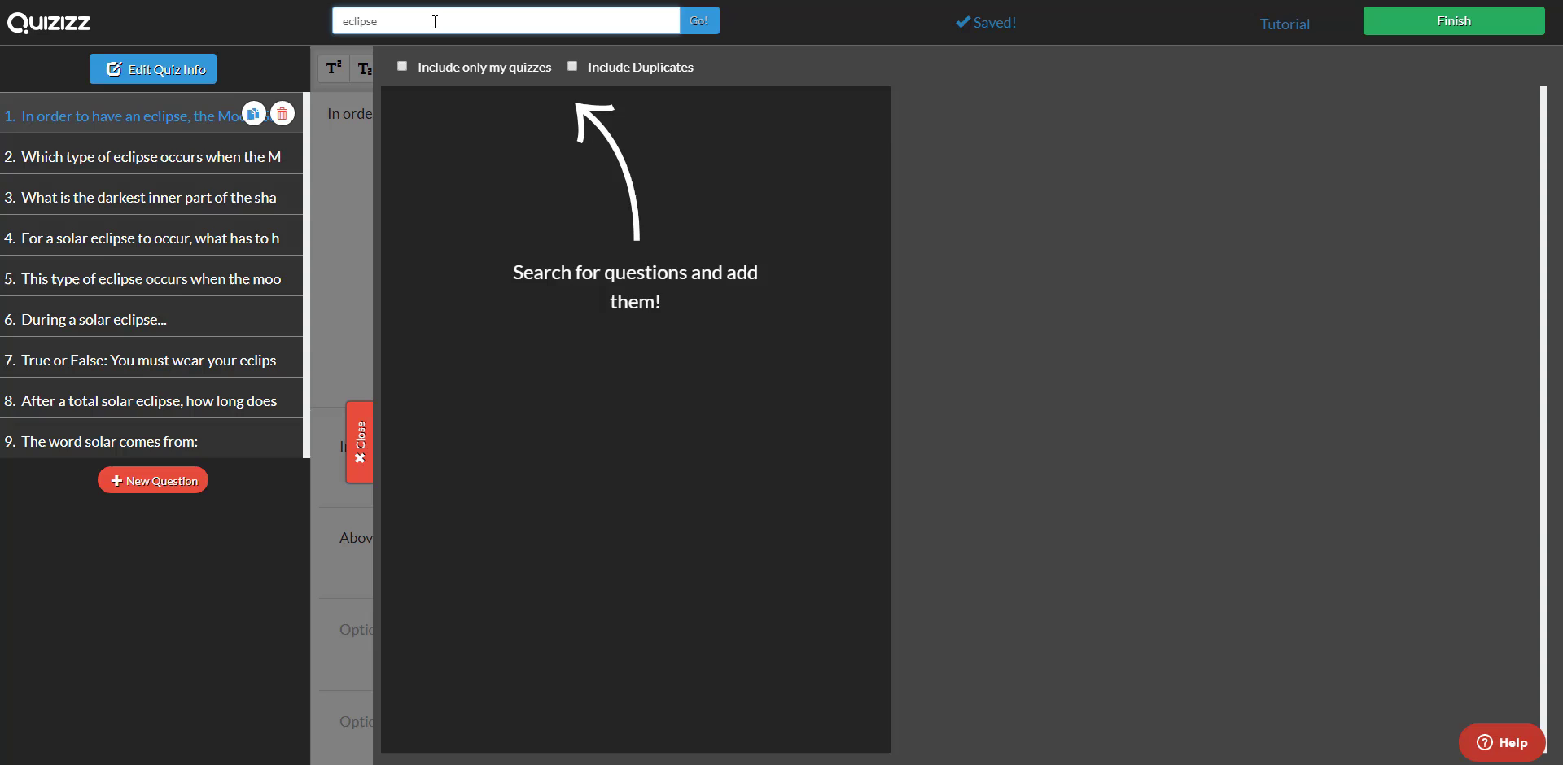
{"action": "key", "text": "Return"}
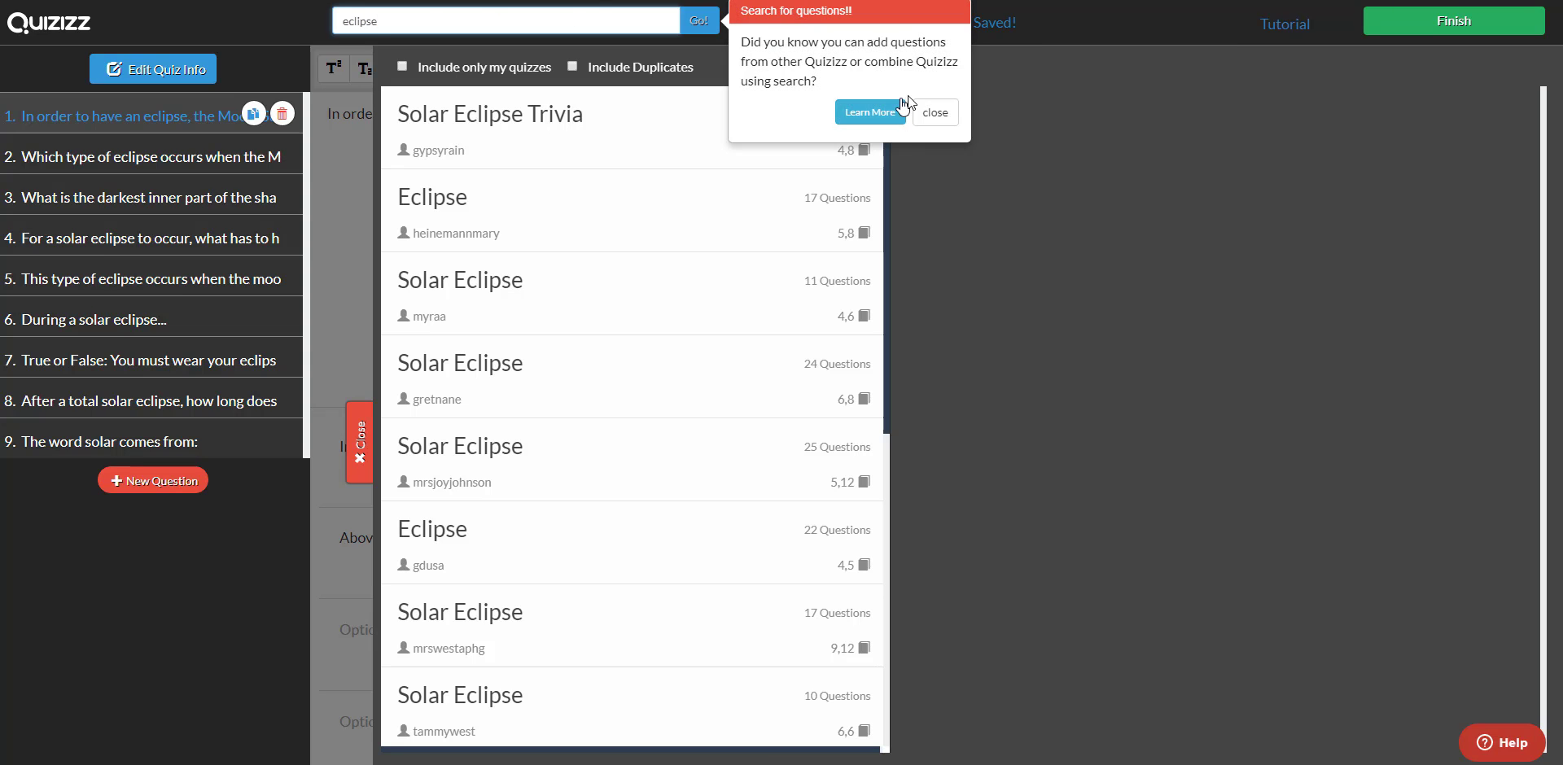
{"action": "left_click", "coordinate": [932, 112]}
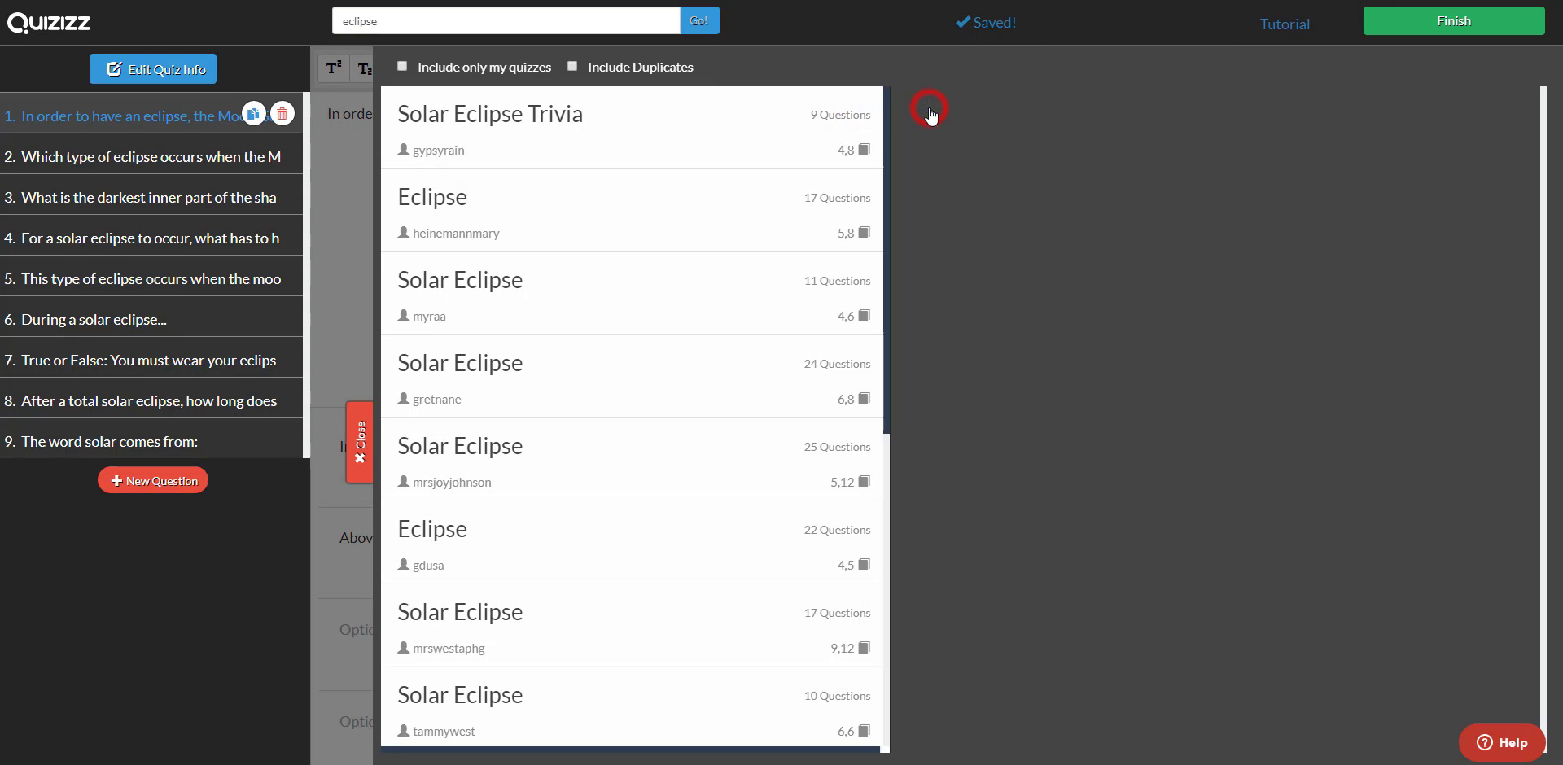
Step: Import the new-moon question and the shadow-cone question from two Eclipse quizzes
{"action": "left_click", "coordinate": [580, 239]}
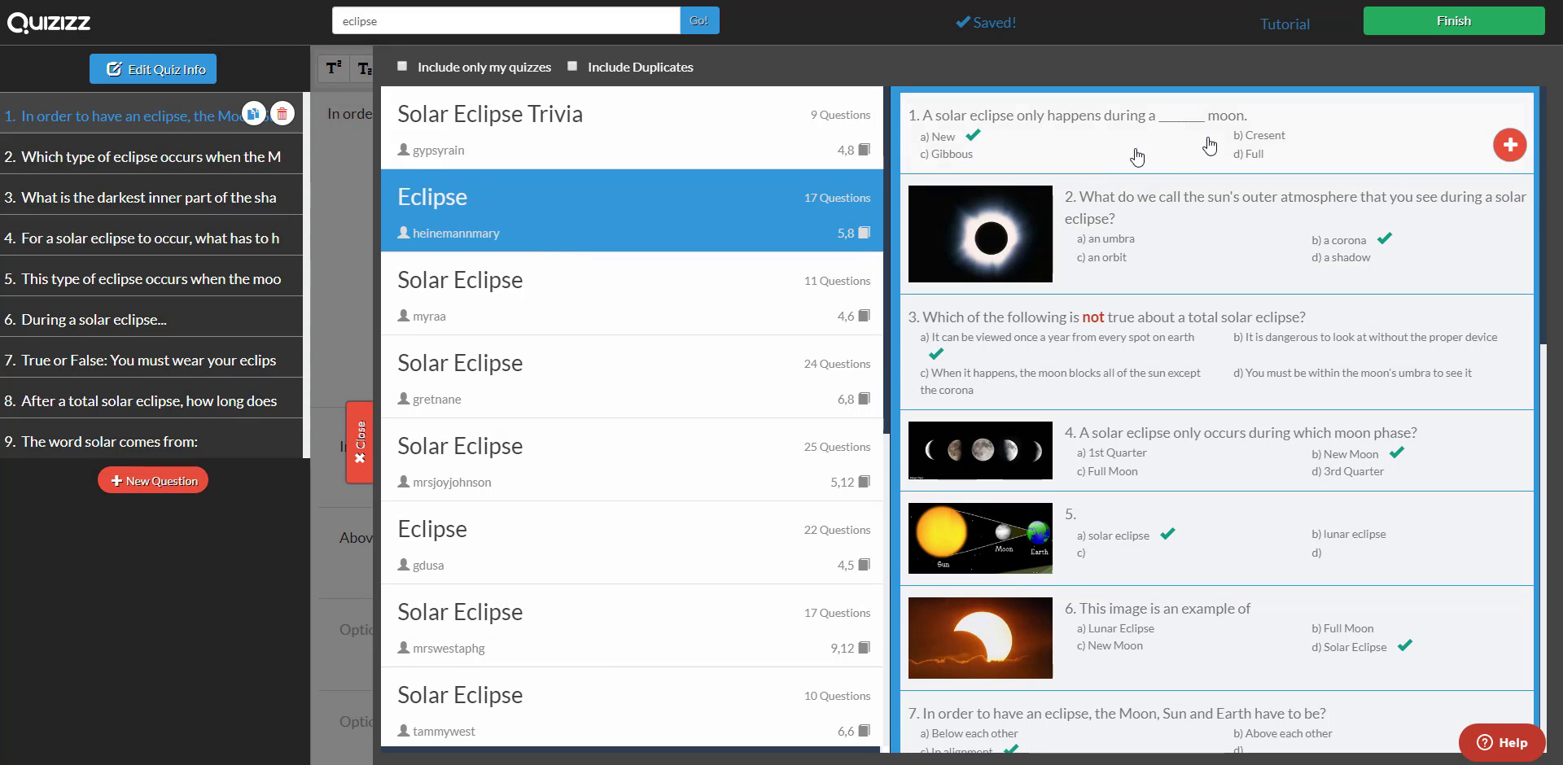
{"action": "left_click", "coordinate": [1509, 147]}
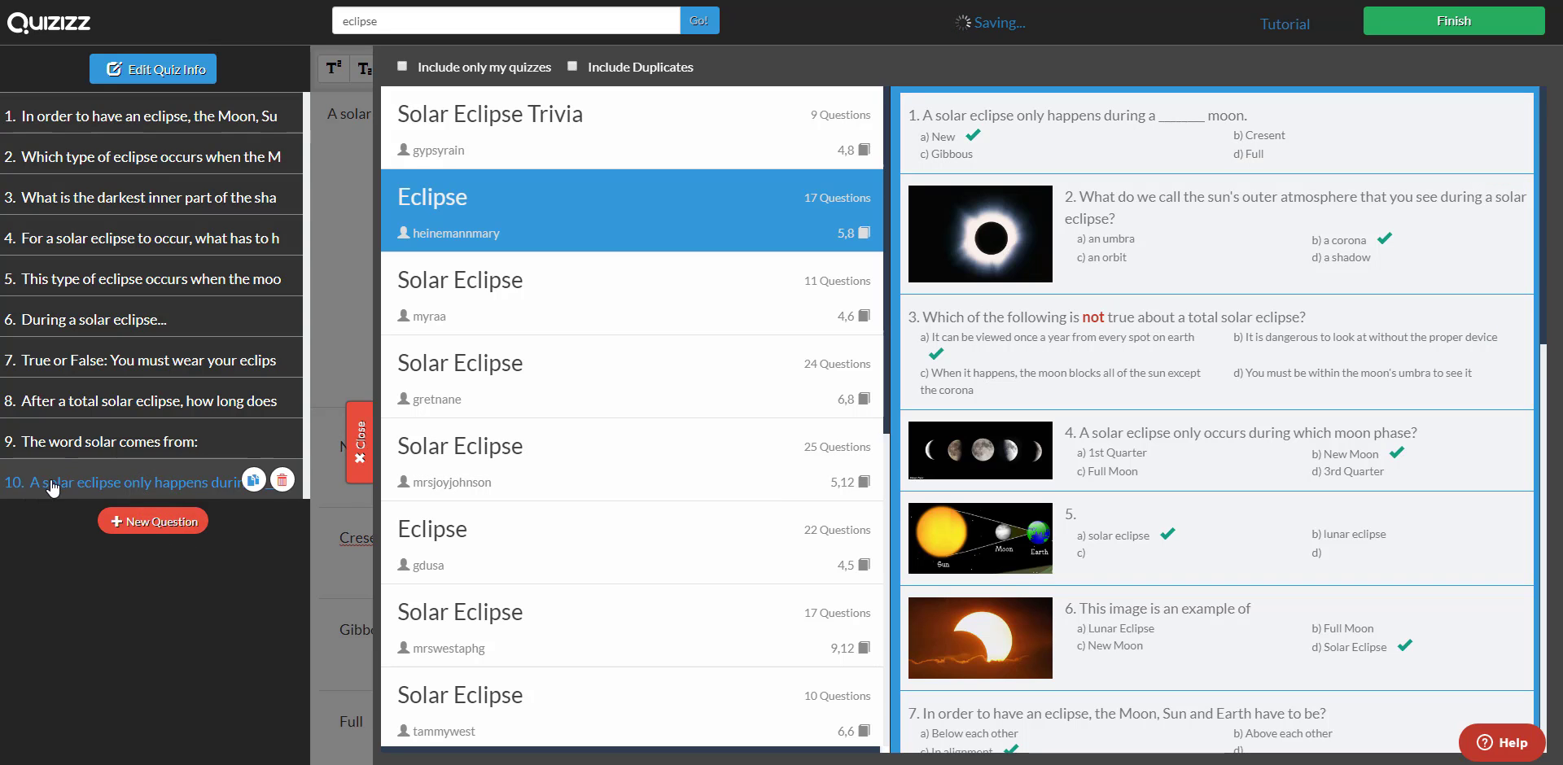
{"action": "left_click", "coordinate": [632, 398]}
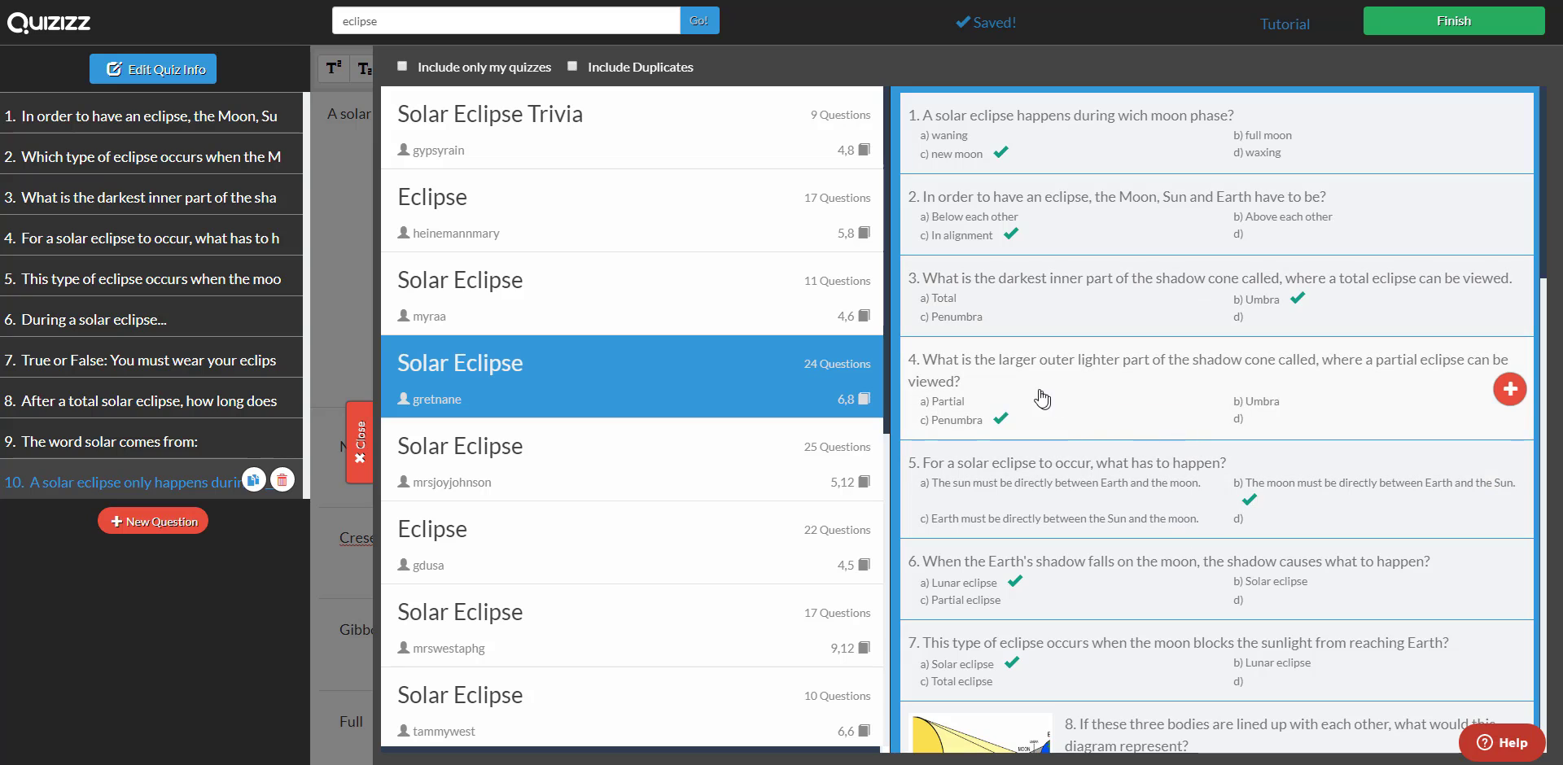
{"action": "left_click", "coordinate": [1508, 391]}
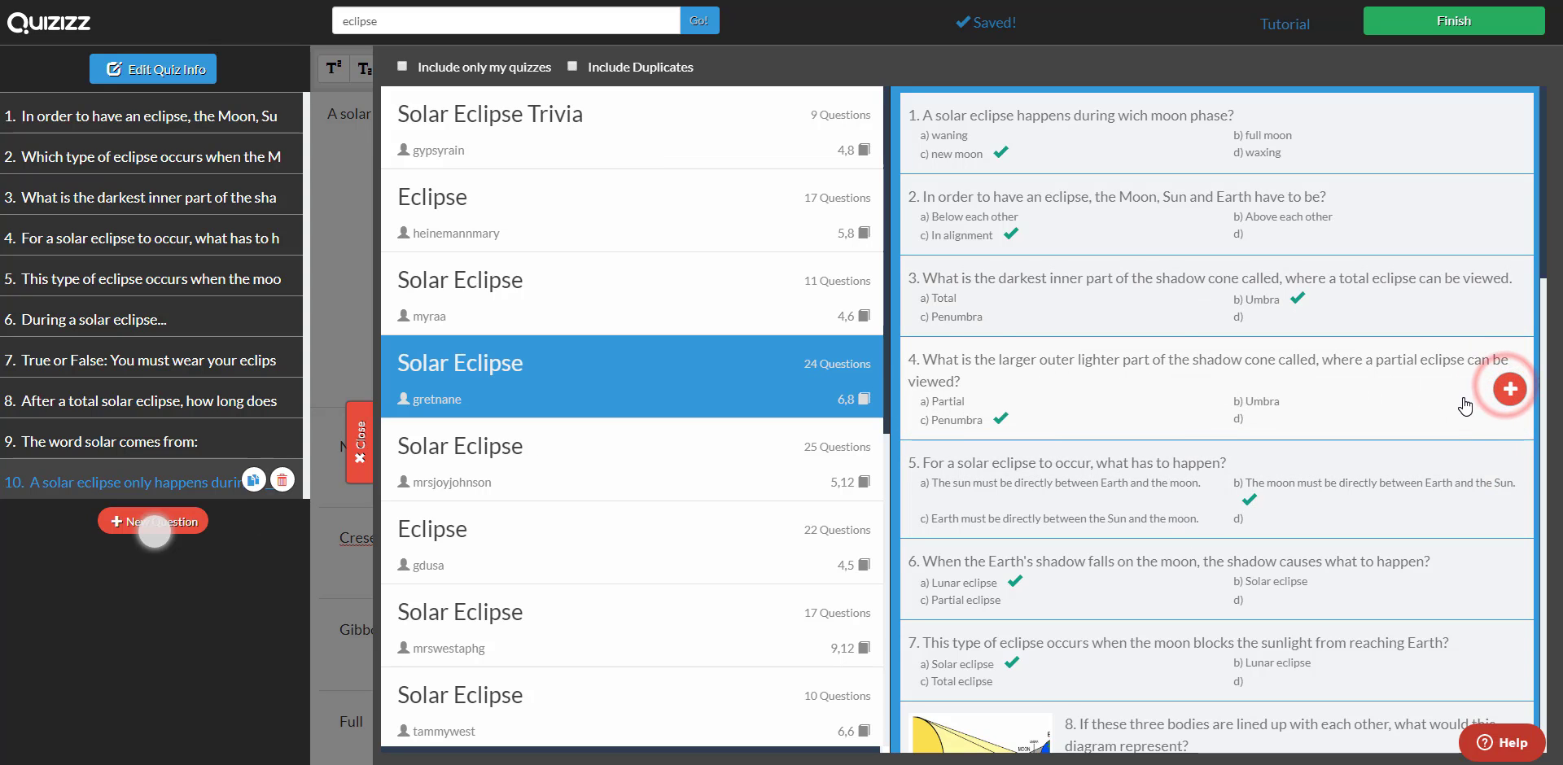
Step: Close the search results and review imported questions 10 and 11
{"action": "left_click", "coordinate": [357, 461]}
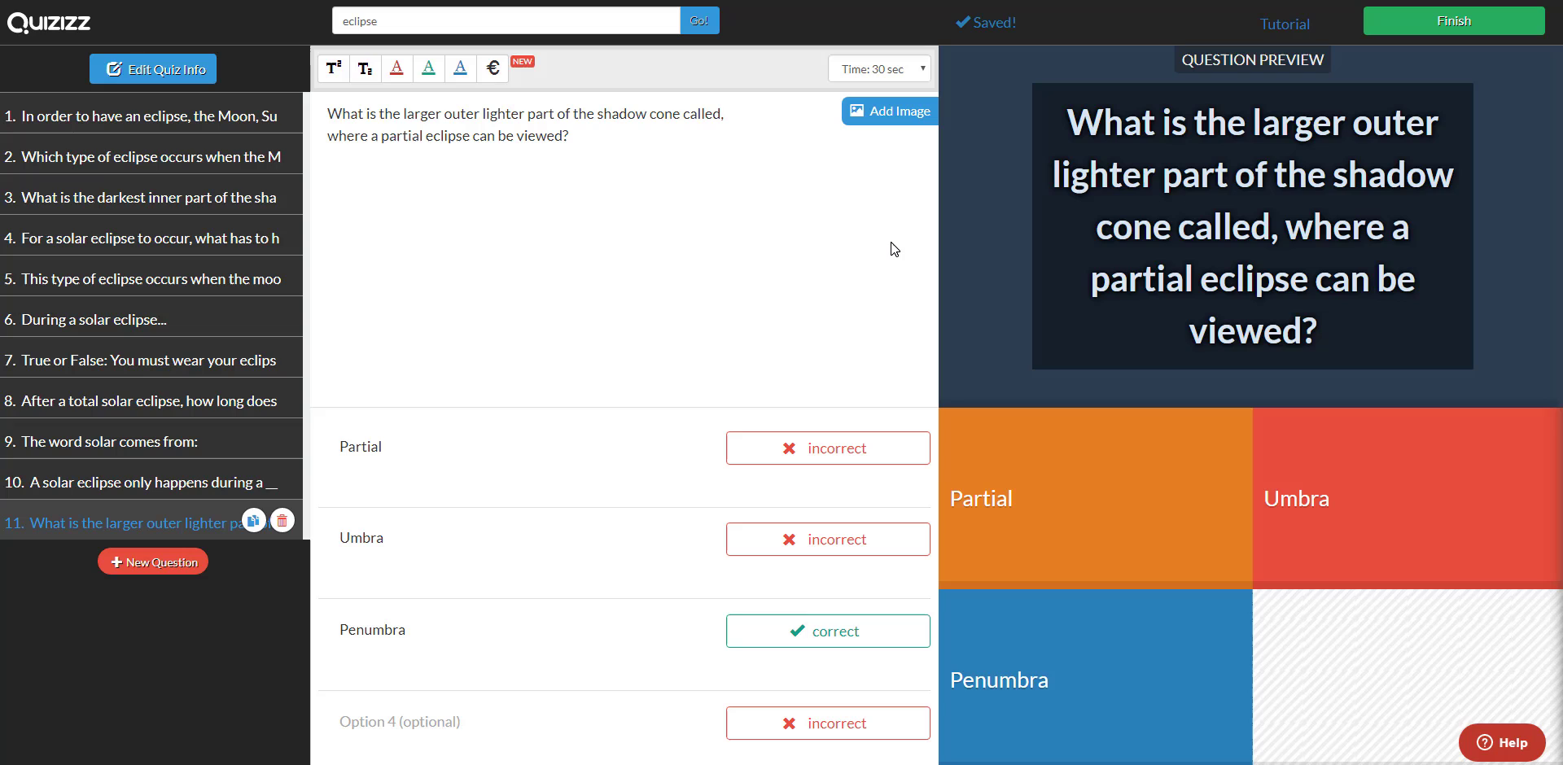
{"action": "left_click", "coordinate": [193, 485]}
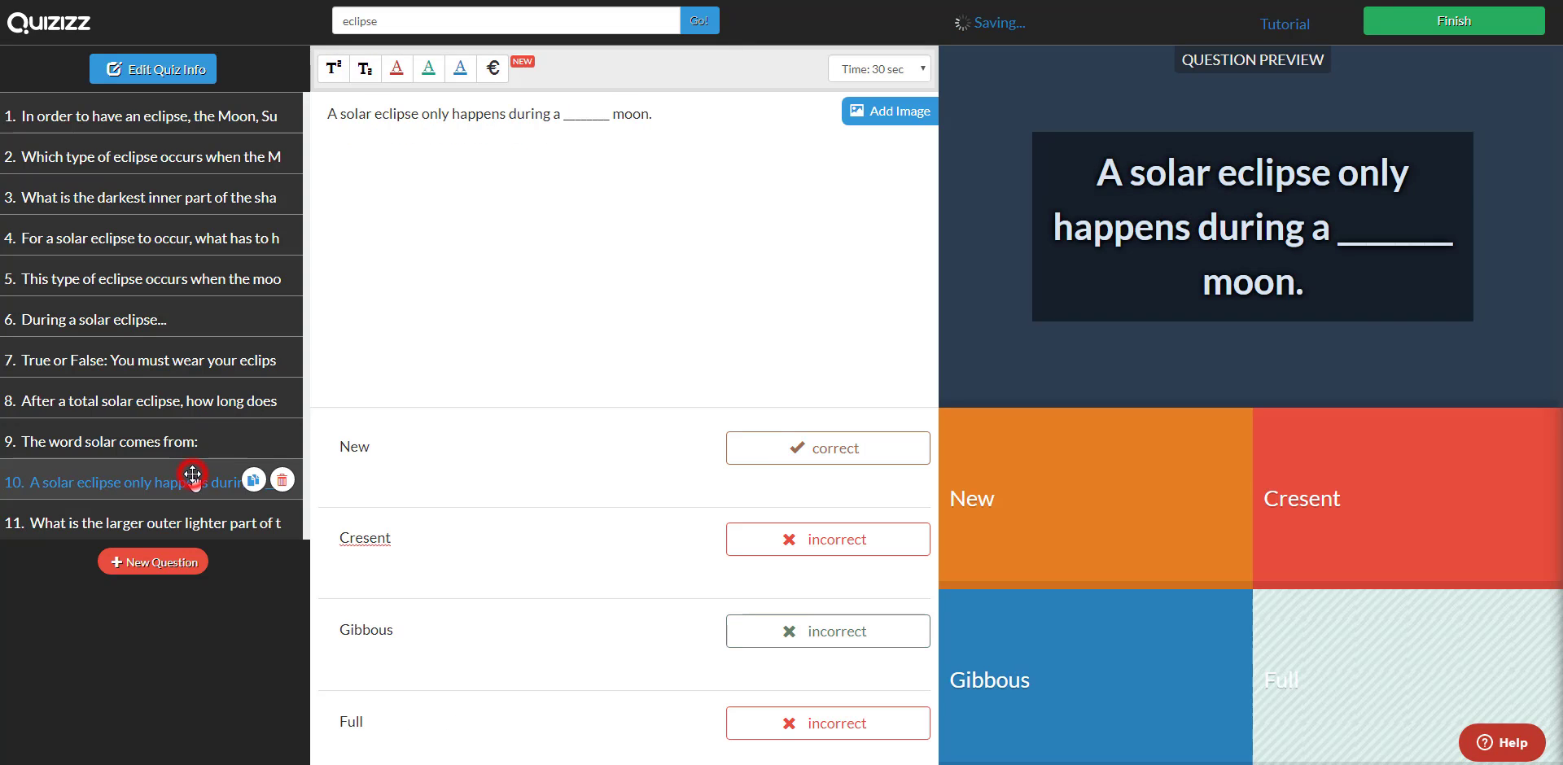
{"action": "left_click", "coordinate": [179, 524]}
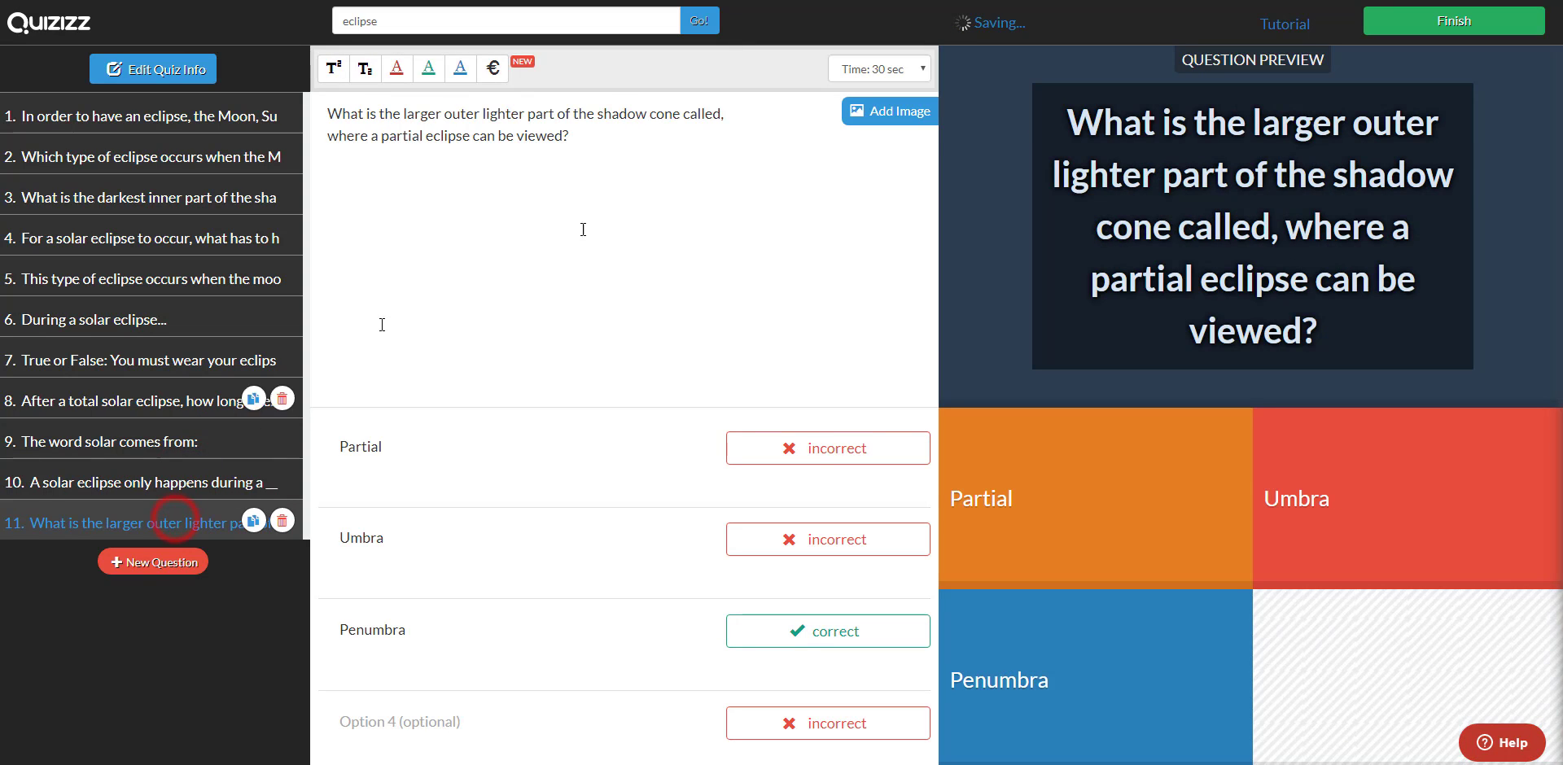
Step: Add the tag 'Eclipse' in the quiz details and create the quiz
{"action": "left_click", "coordinate": [1453, 25]}
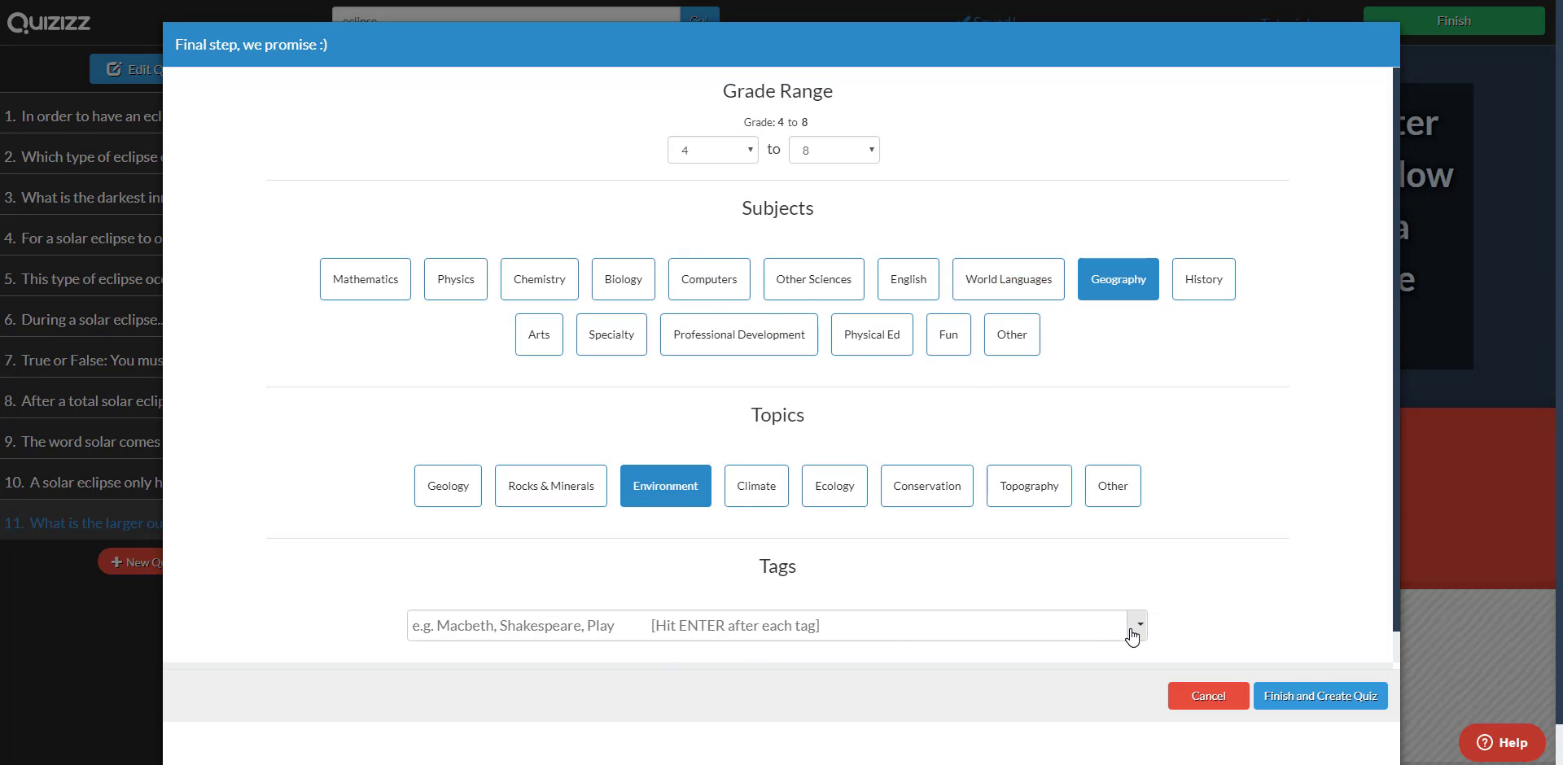
{"action": "left_click", "coordinate": [861, 627]}
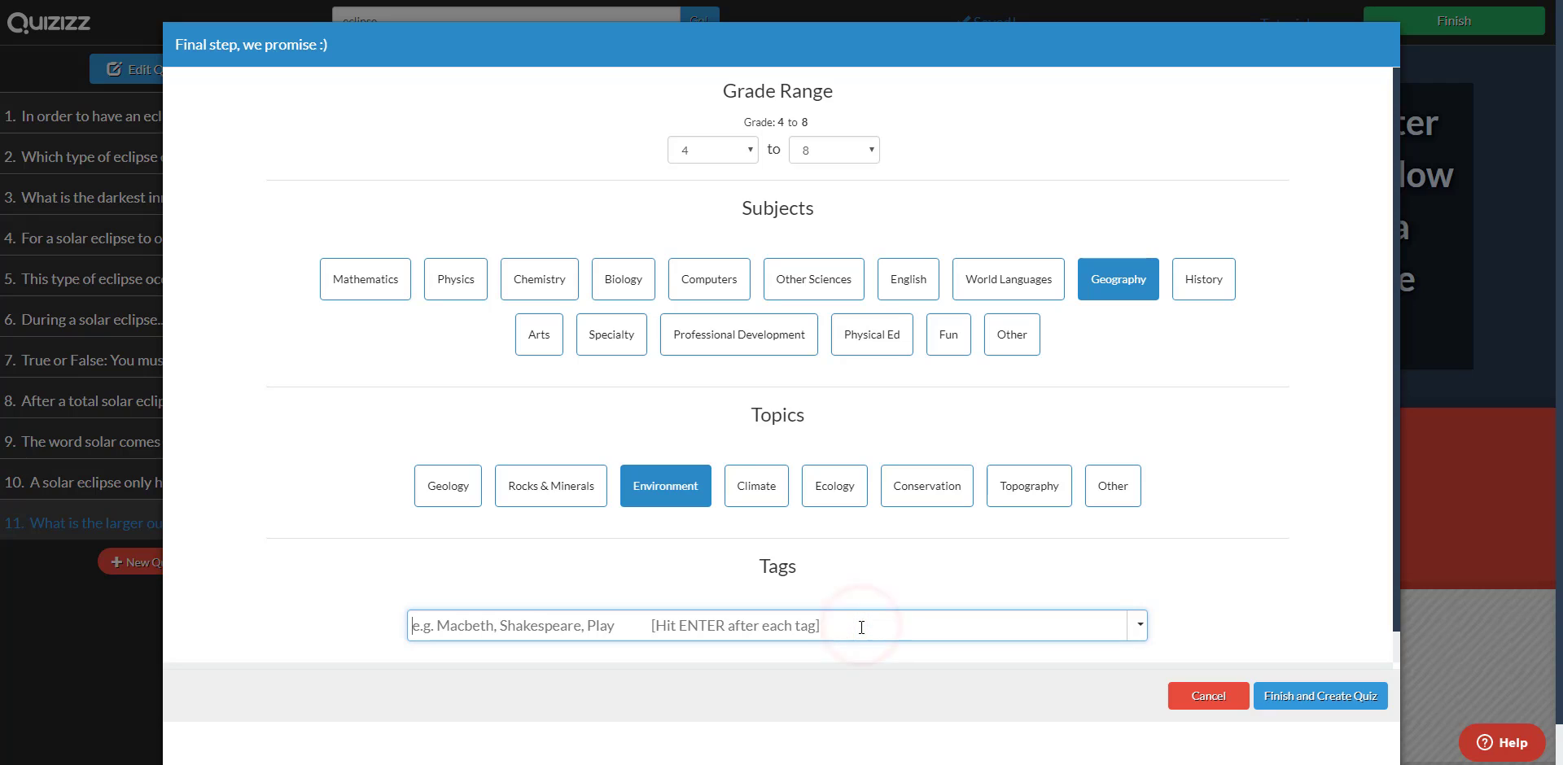
{"action": "type", "text": "Eclips"}
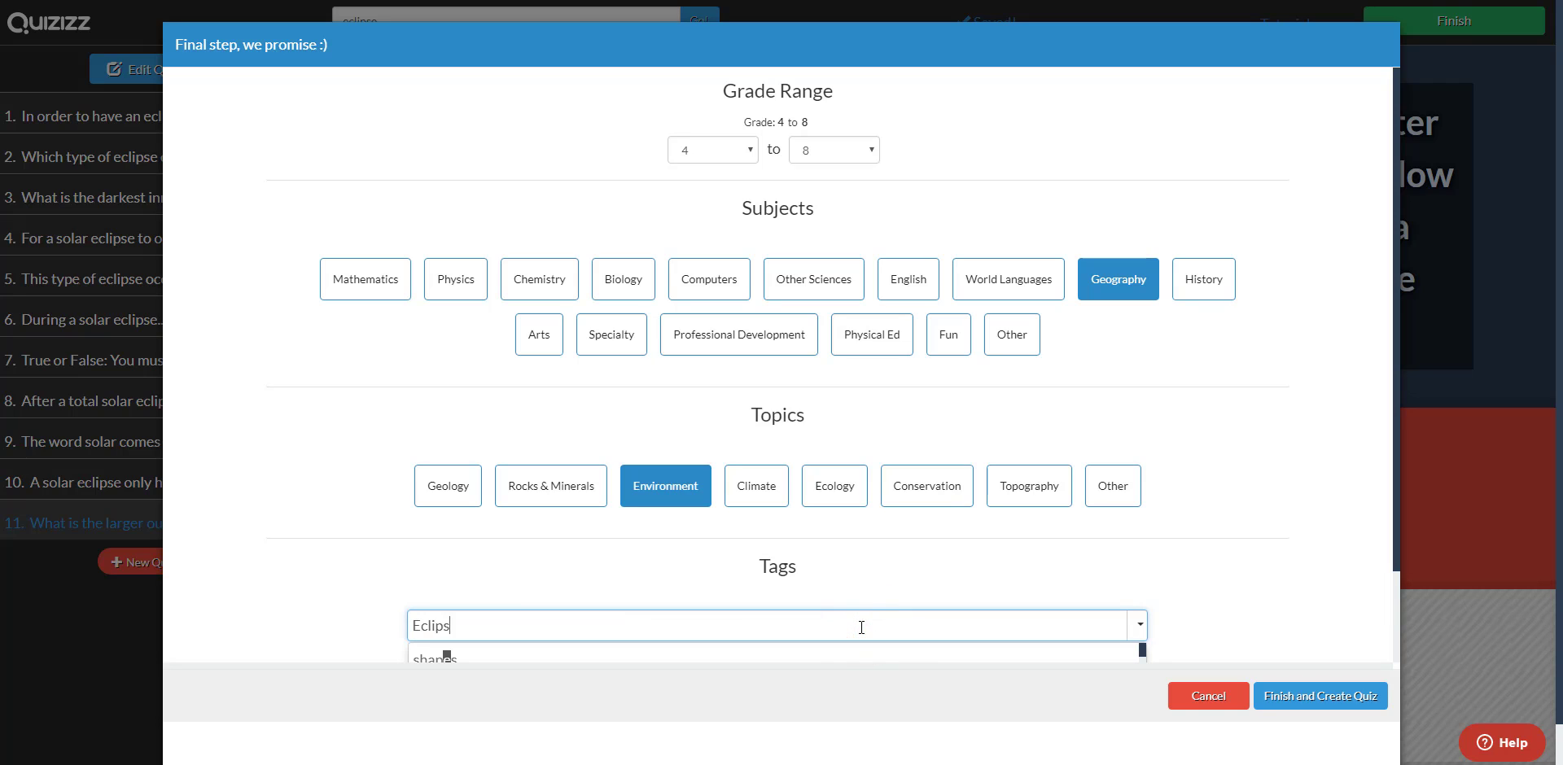
{"action": "type", "text": "e"}
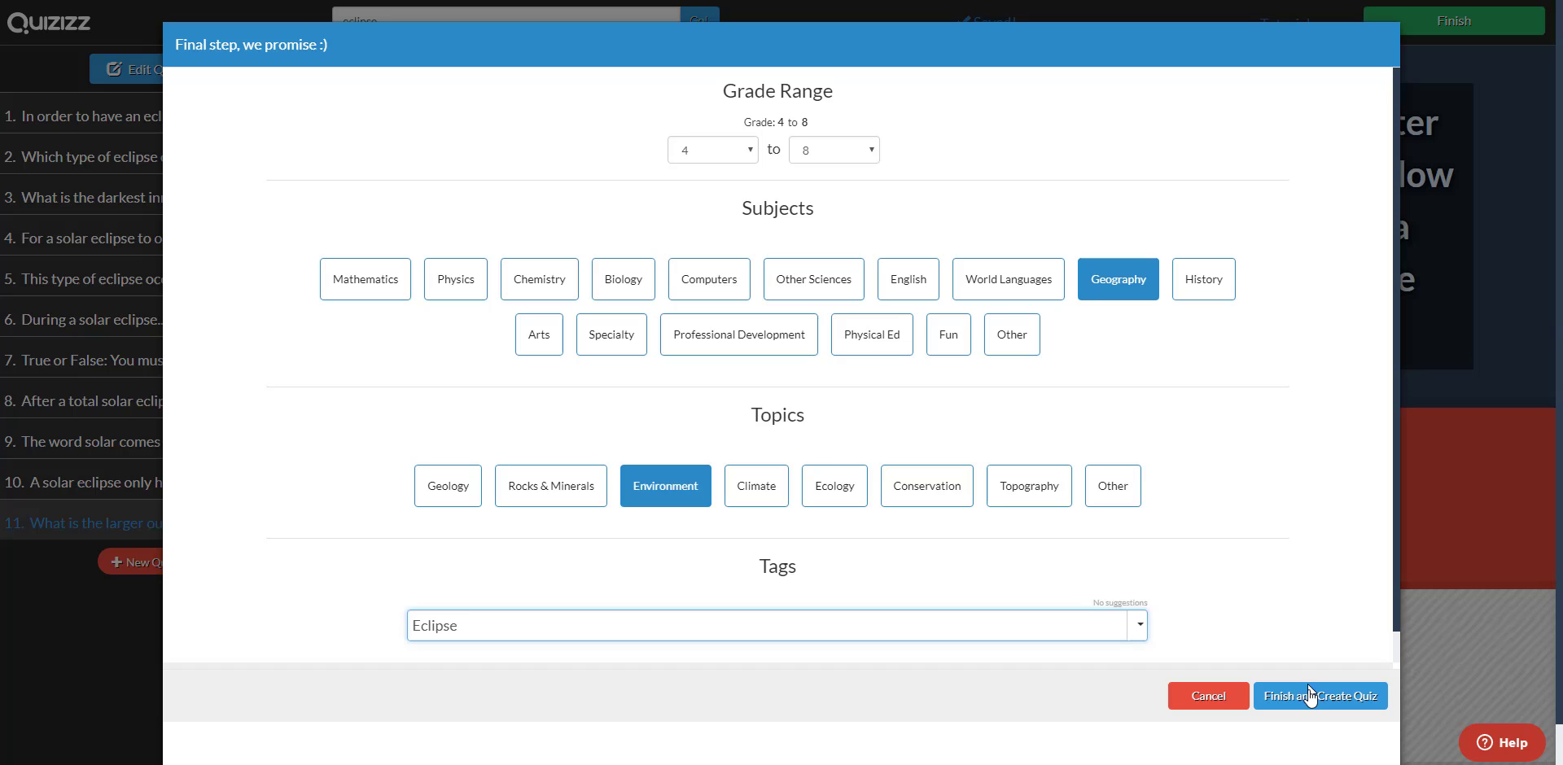
{"action": "left_click", "coordinate": [1309, 696]}
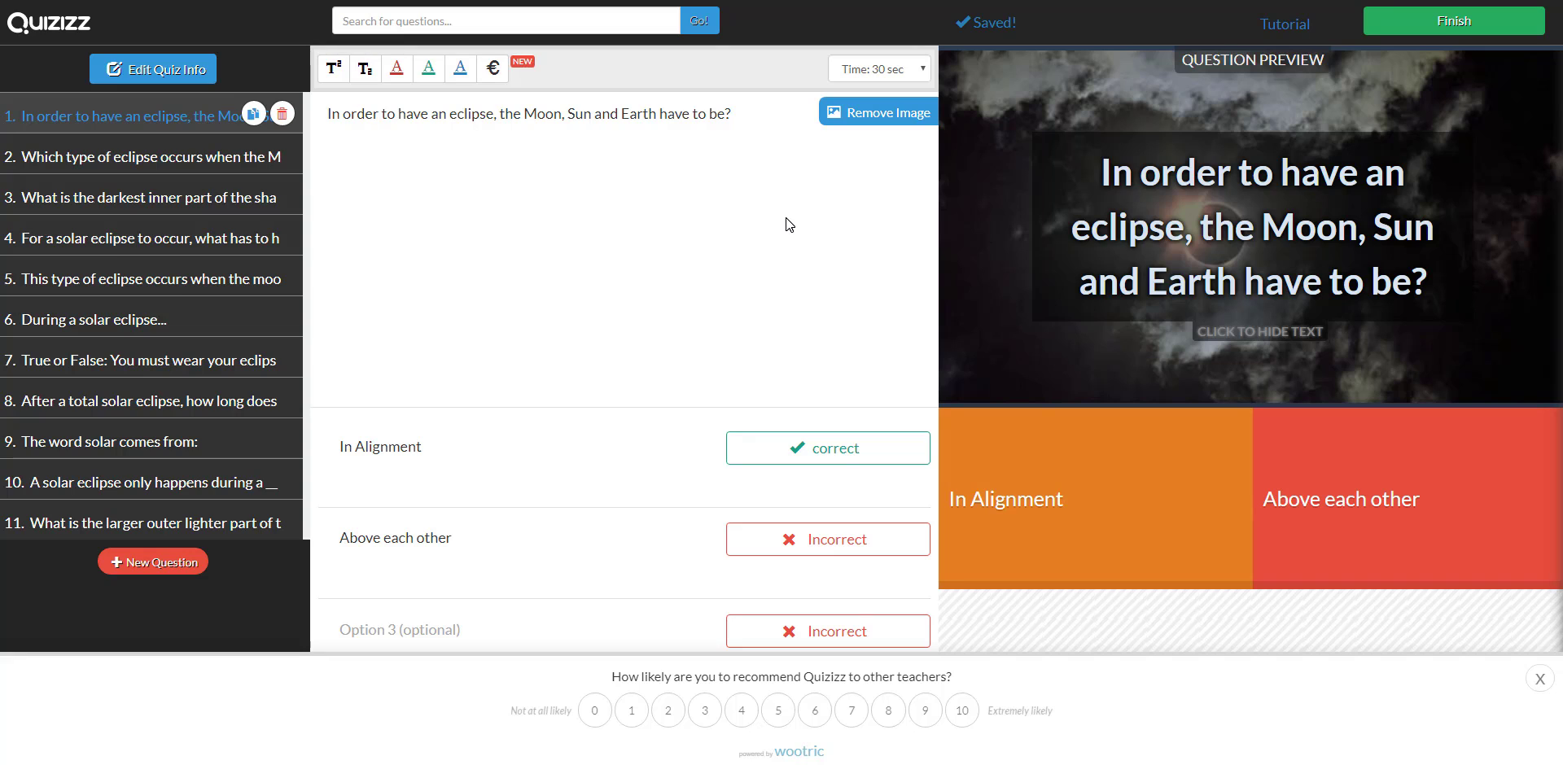
Step: Create question 12 with the text 'My question', without adding an image
{"action": "left_click", "coordinate": [159, 564]}
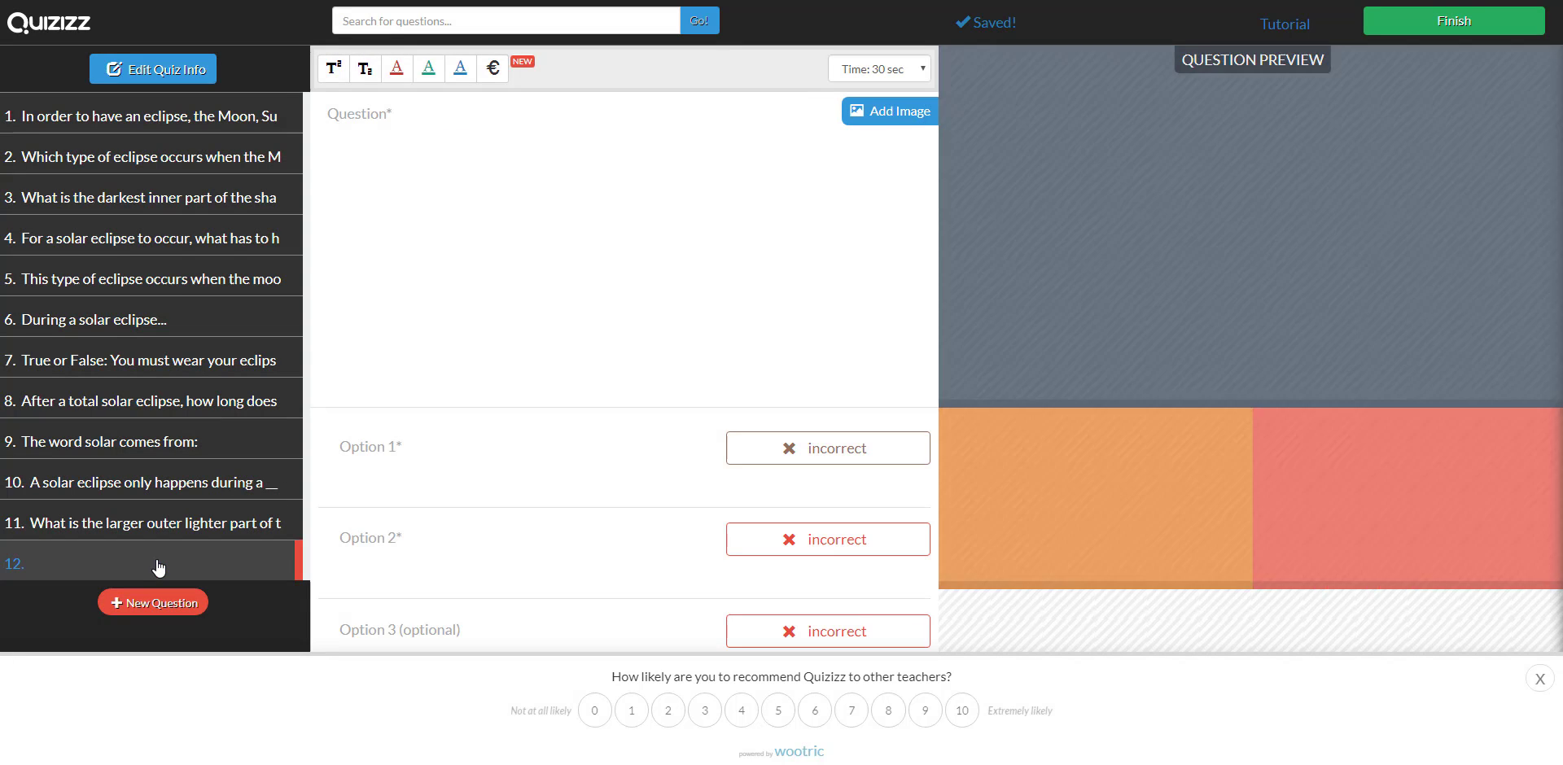
{"action": "left_click", "coordinate": [409, 135]}
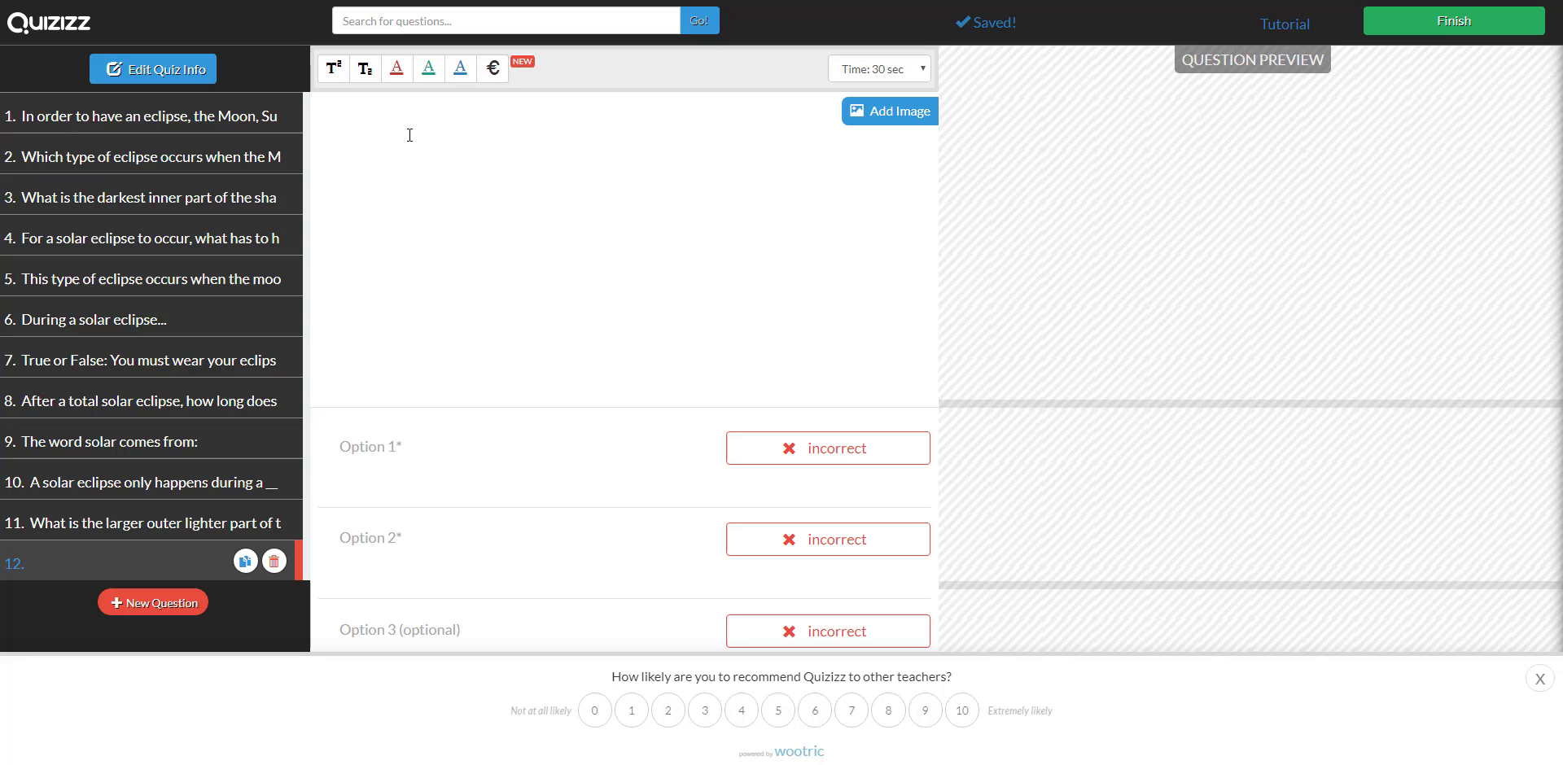
{"action": "type", "text": "My question"}
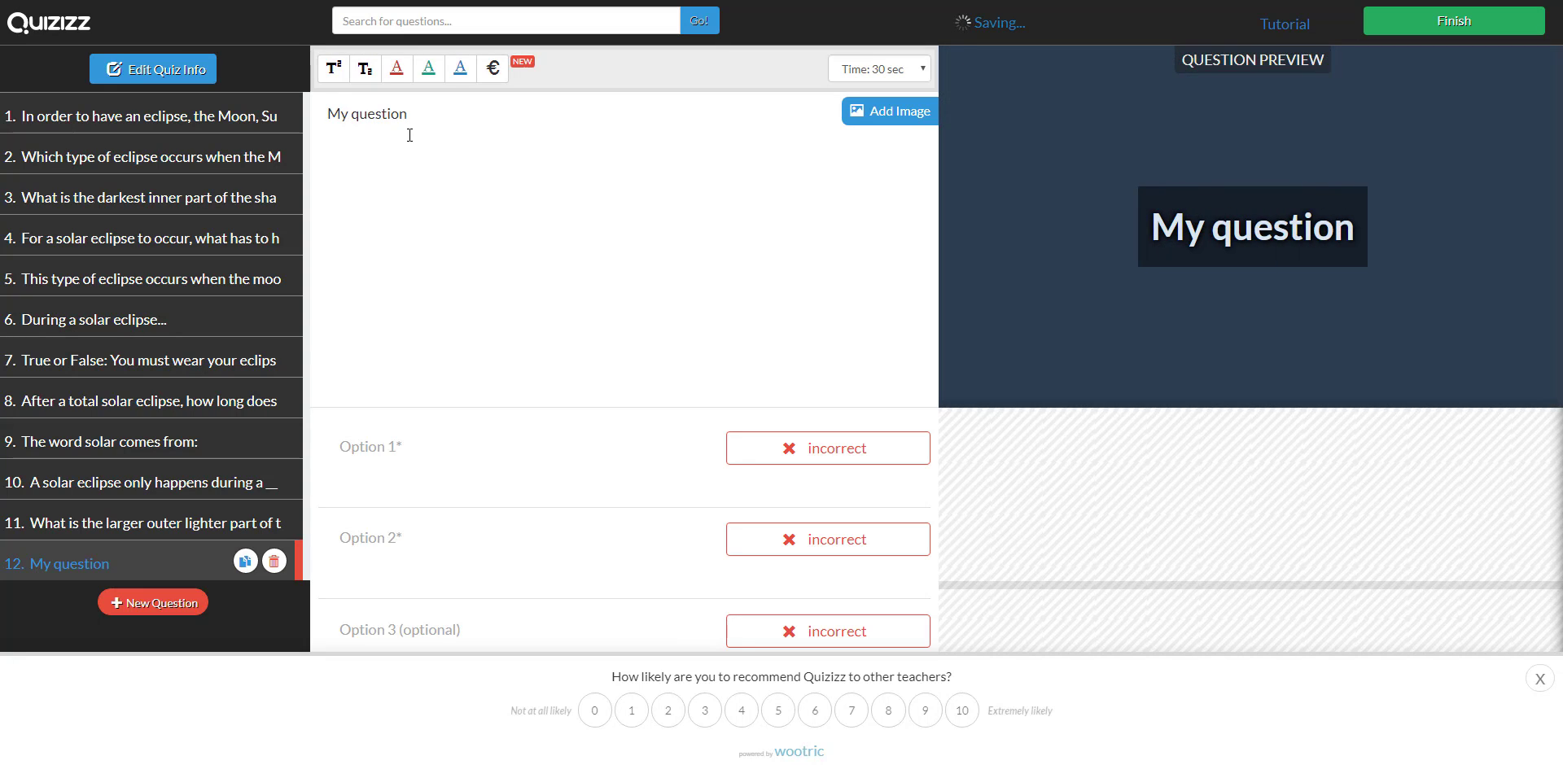
{"action": "left_click", "coordinate": [868, 118]}
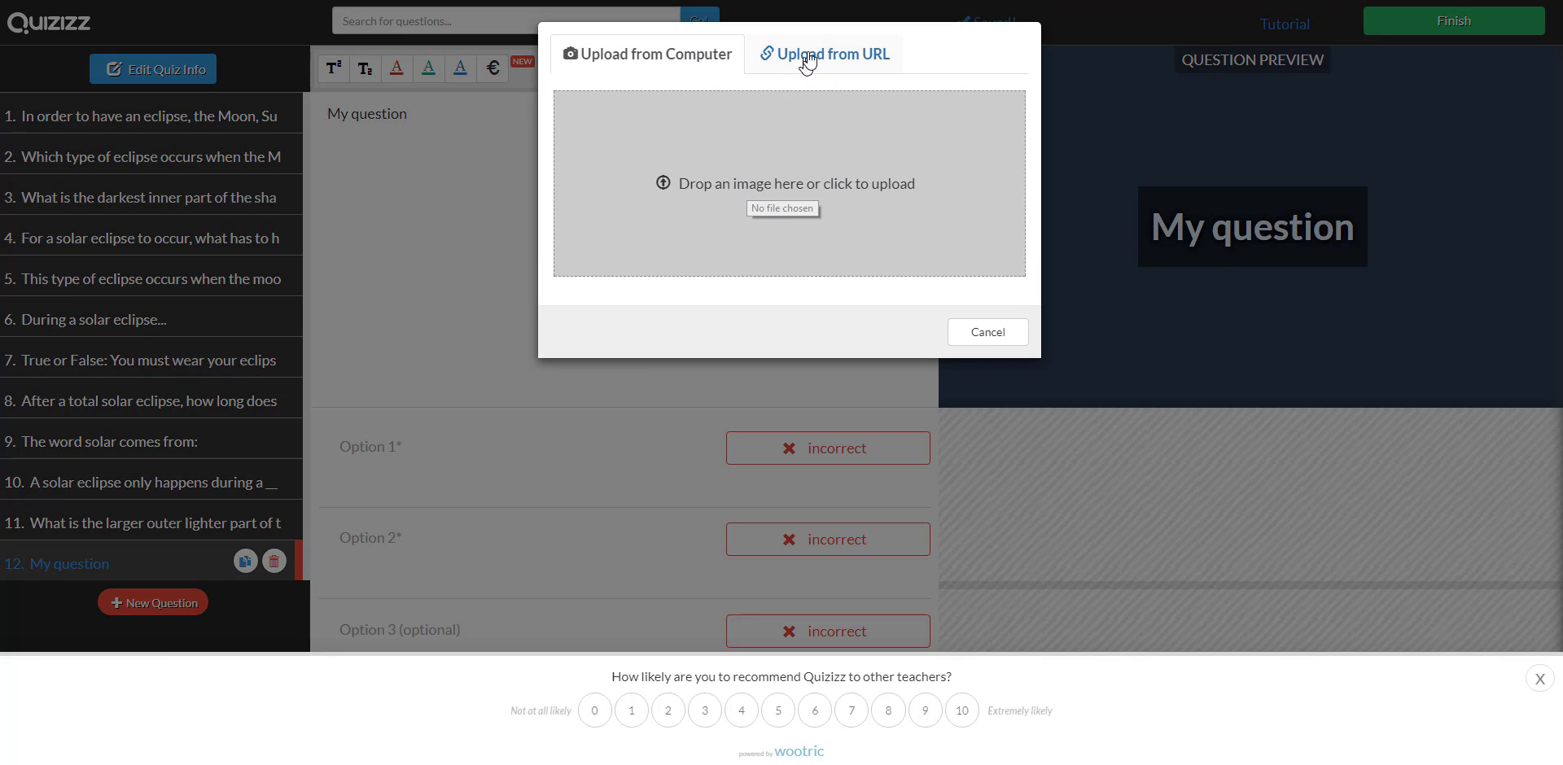
{"action": "left_click", "coordinate": [1008, 330]}
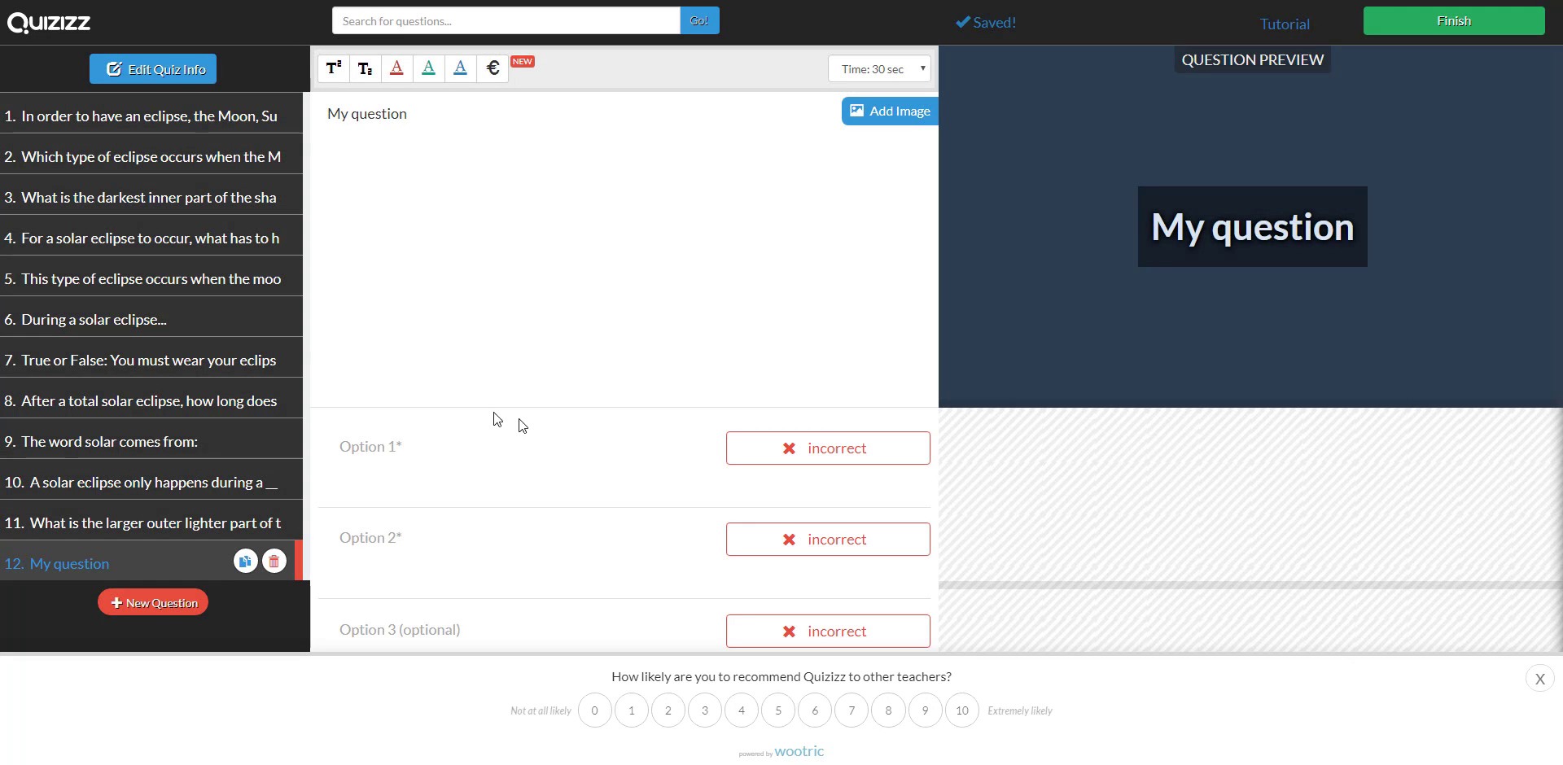
Step: Fill in question 12's answer options as 1, 2 and 3
{"action": "left_click", "coordinate": [486, 444]}
{"action": "type", "text": "1"}
{"action": "left_click", "coordinate": [461, 542]}
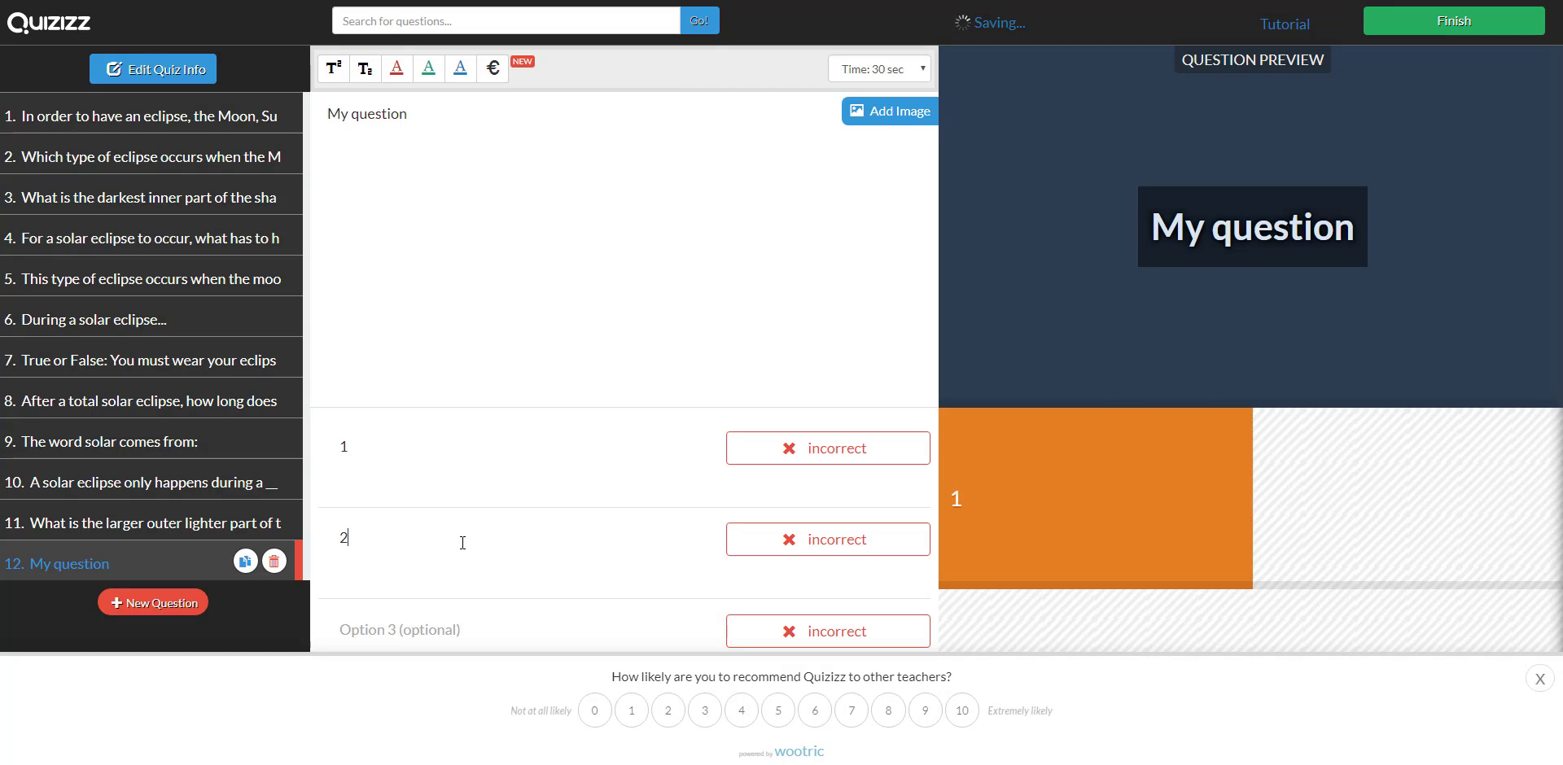
{"action": "left_click", "coordinate": [438, 632]}
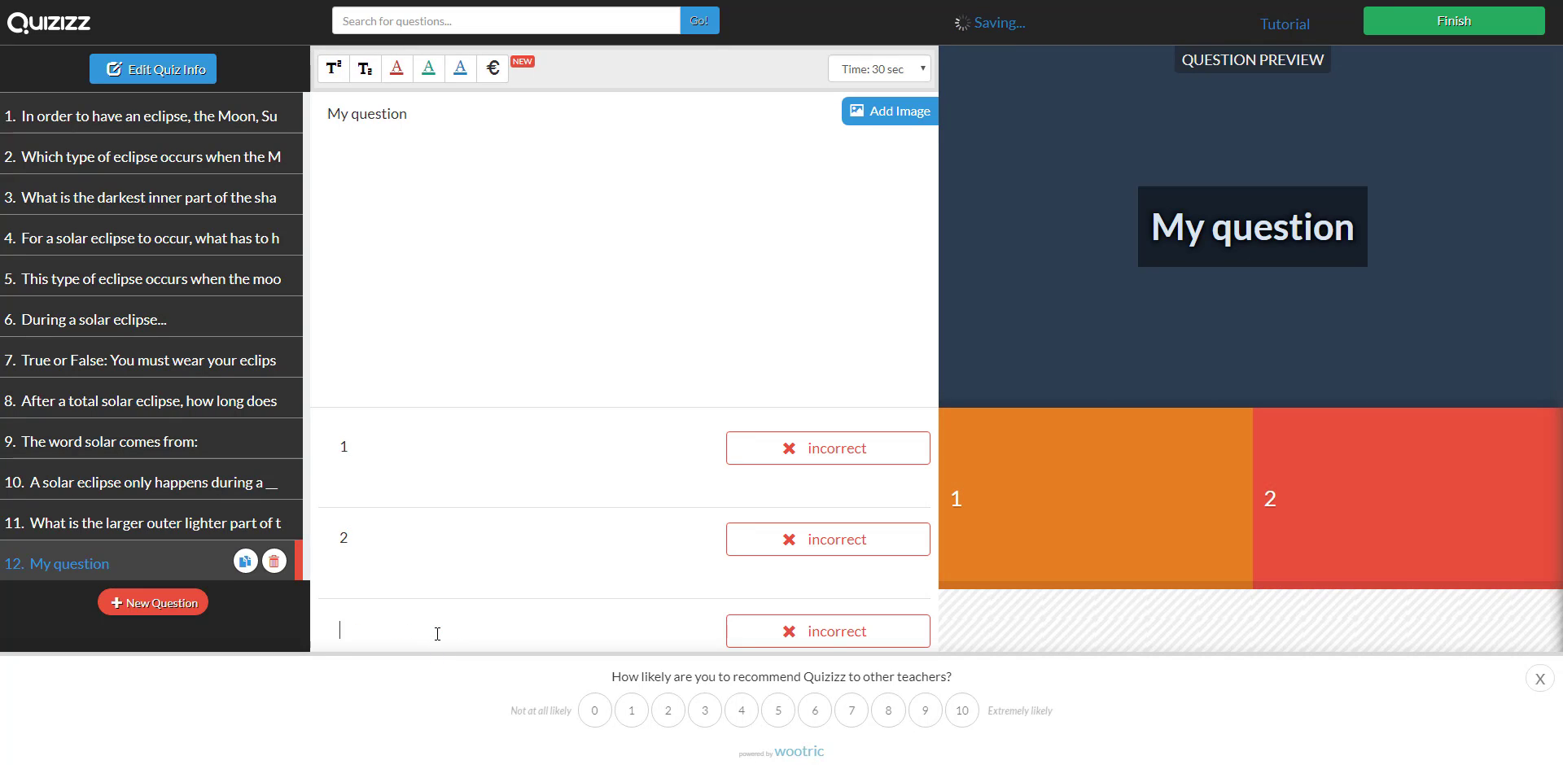
{"action": "type", "text": "3"}
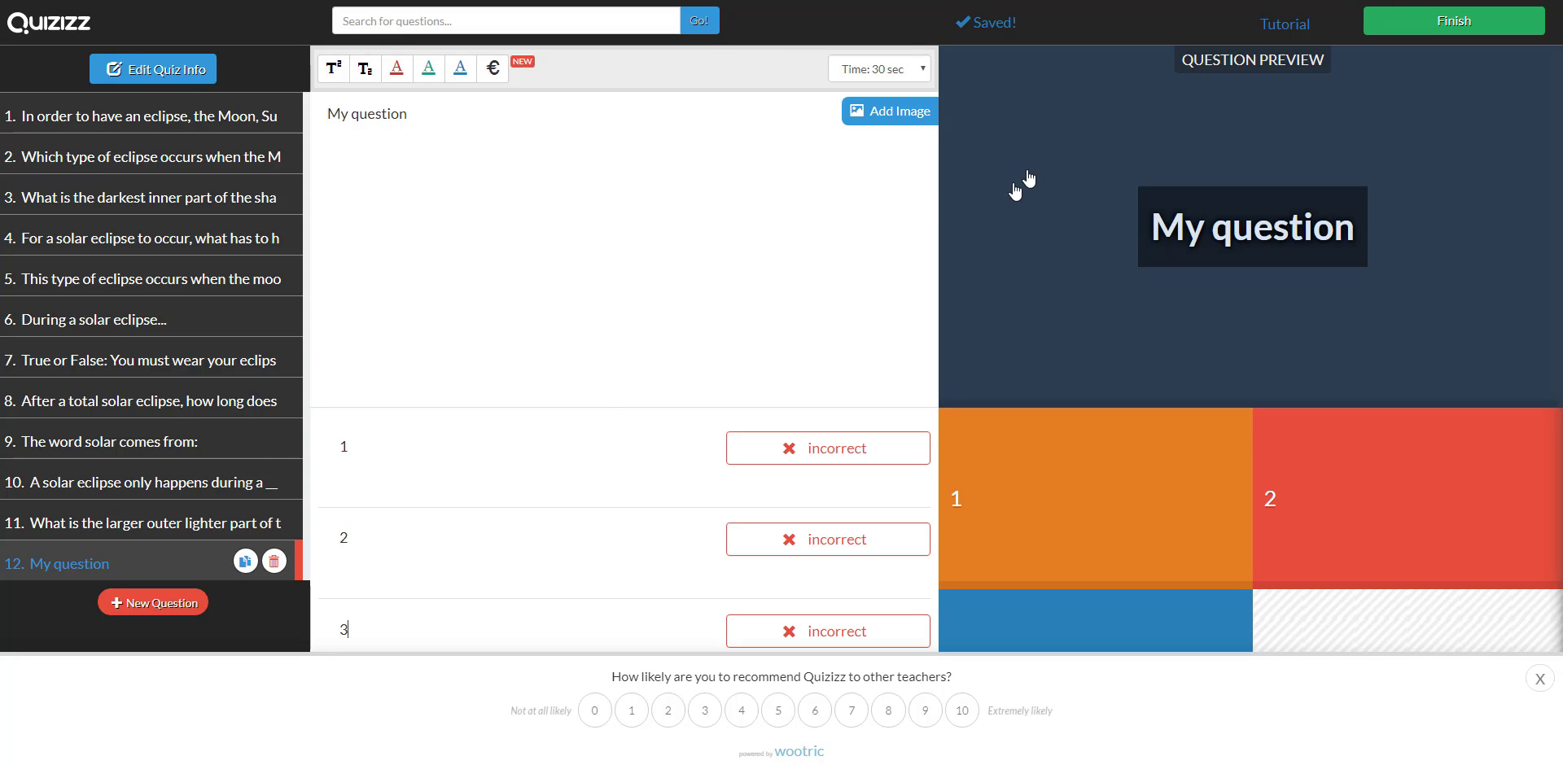
Step: Fix the incomplete question 12 by marking answer 2 correct, then finish the quiz
{"action": "left_click", "coordinate": [1441, 33]}
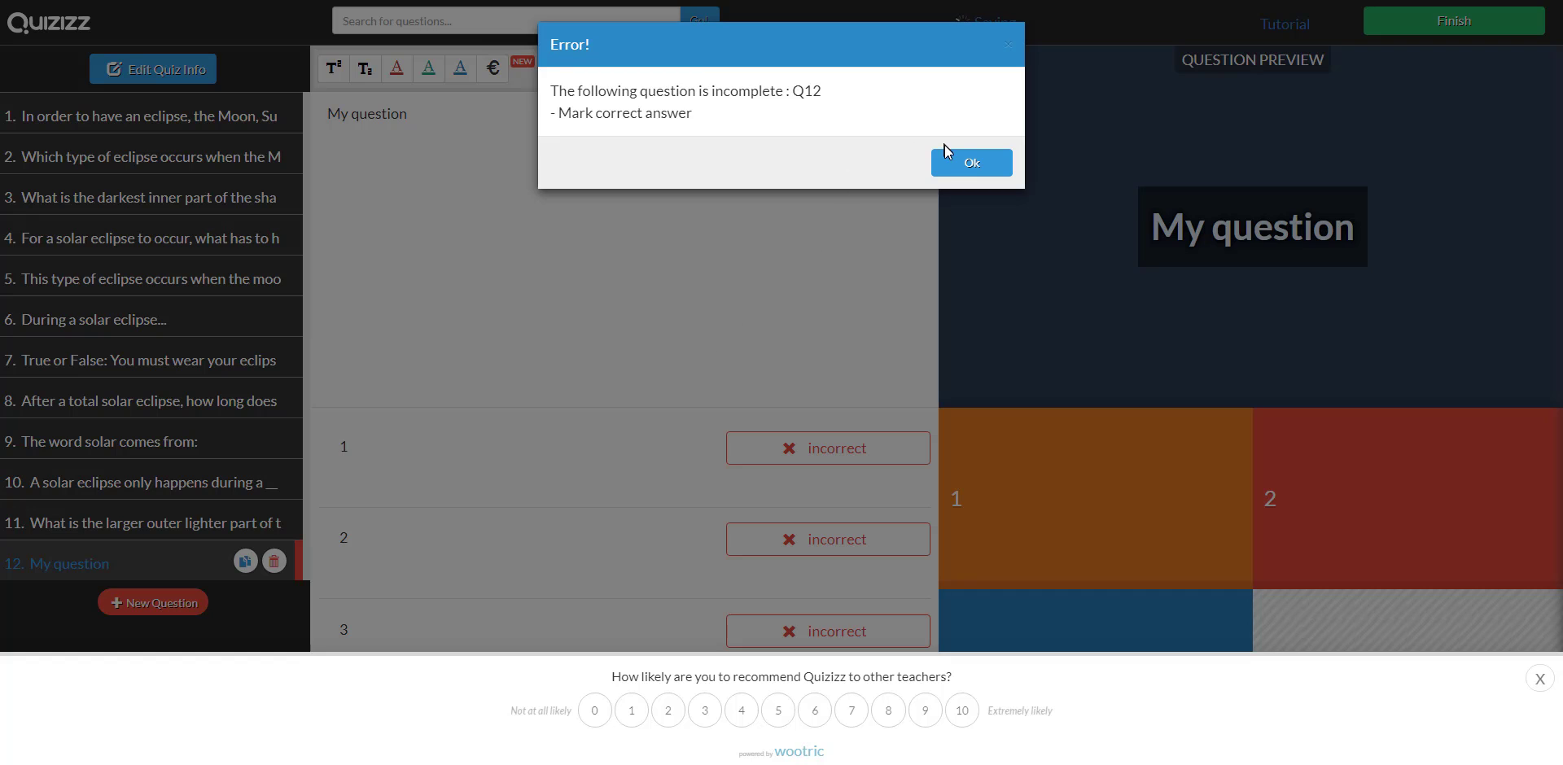
{"action": "left_click", "coordinate": [949, 162]}
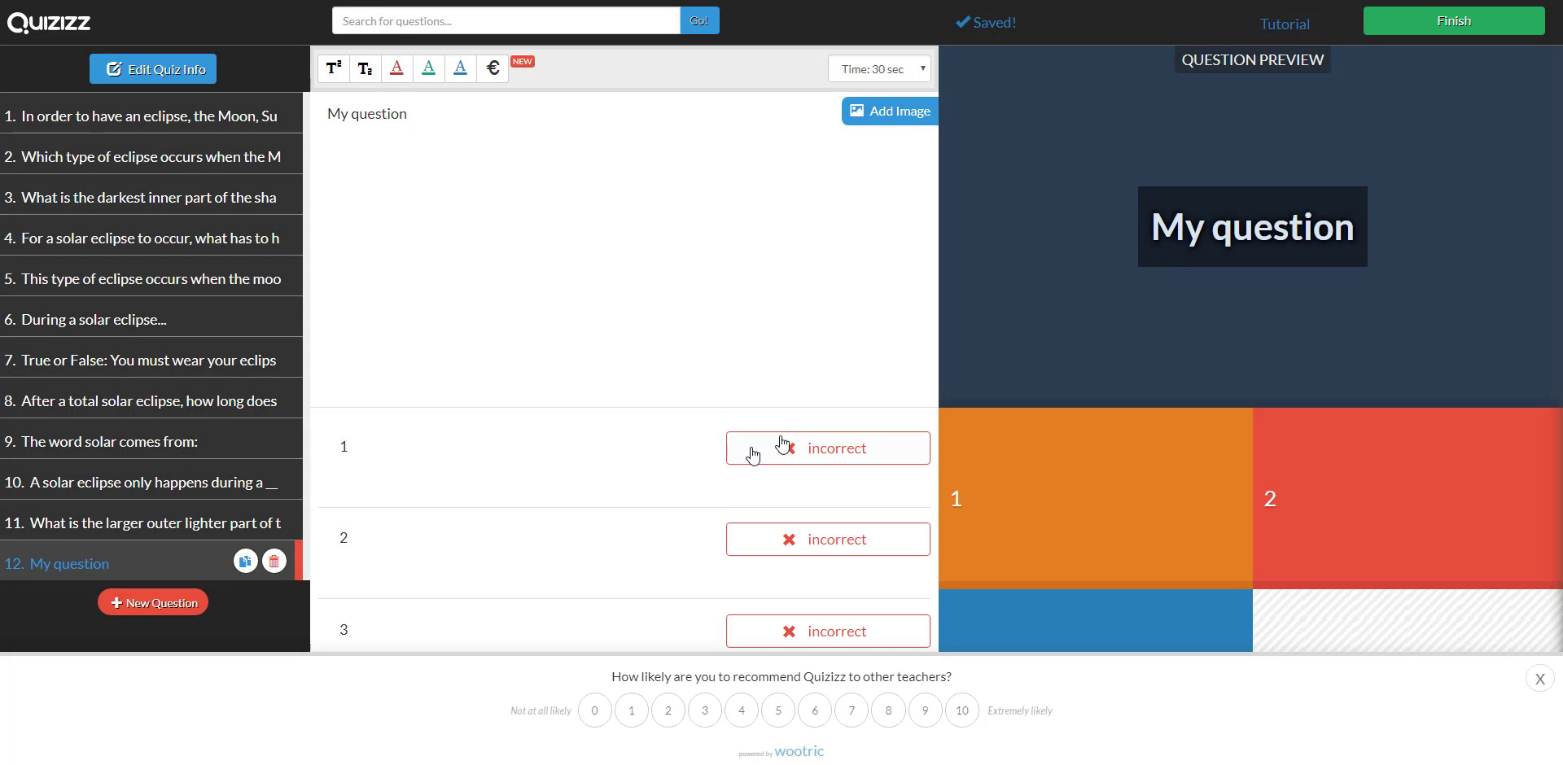
{"action": "left_click", "coordinate": [794, 538]}
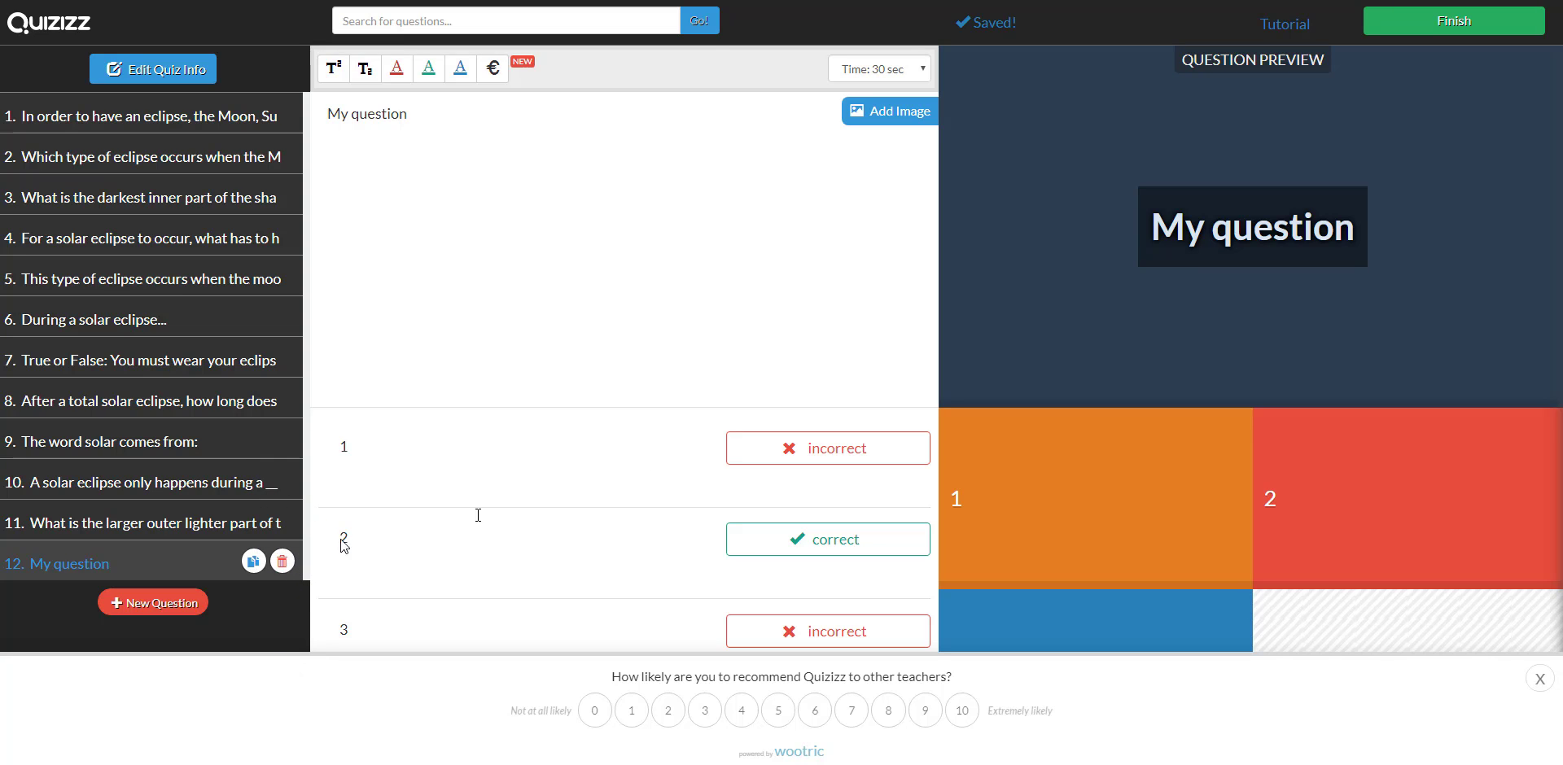
{"action": "left_click", "coordinate": [1460, 31]}
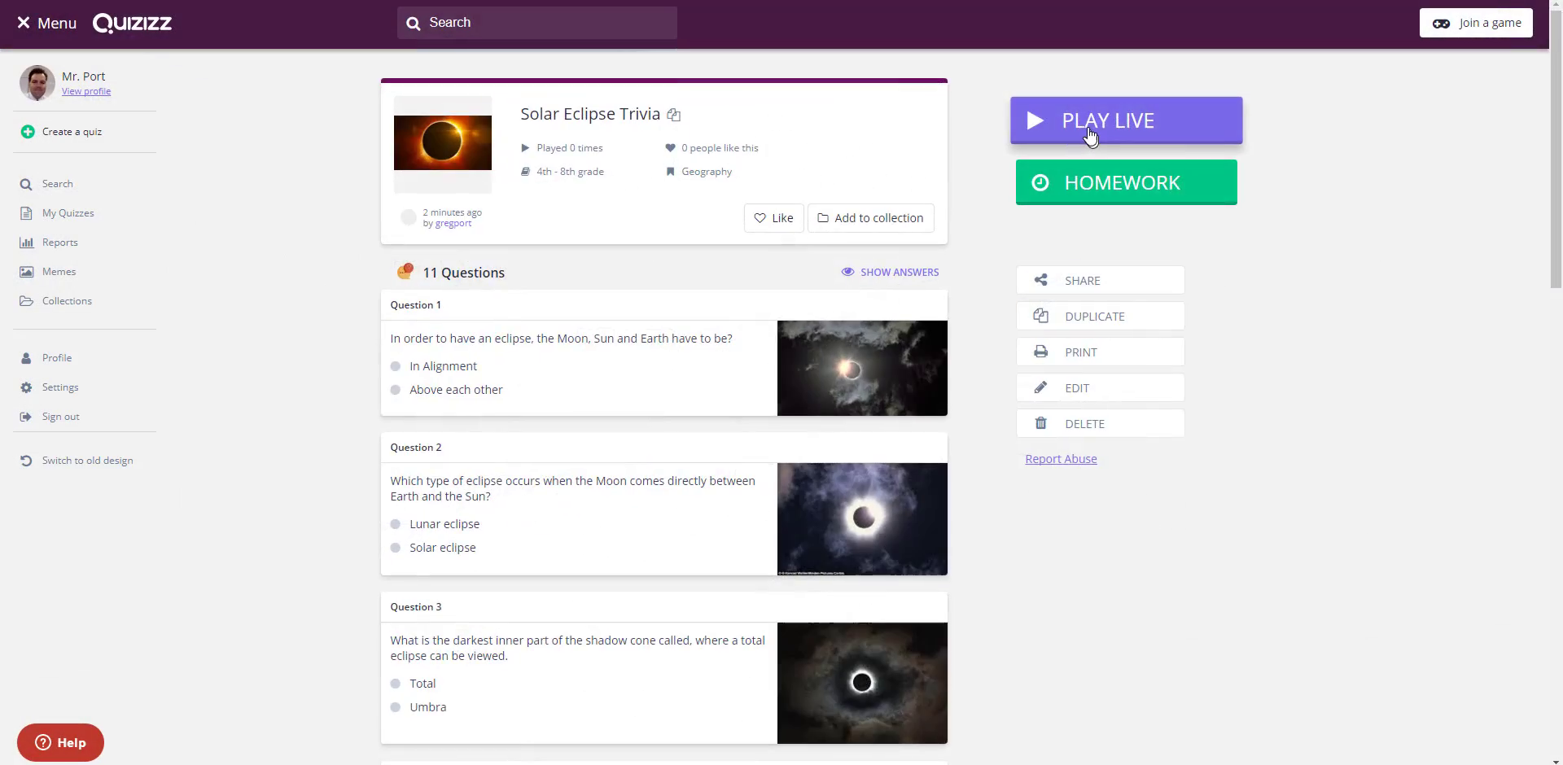
Step: Start Solar Eclipse Trivia as a live game with the default settings
{"action": "left_click", "coordinate": [1089, 130]}
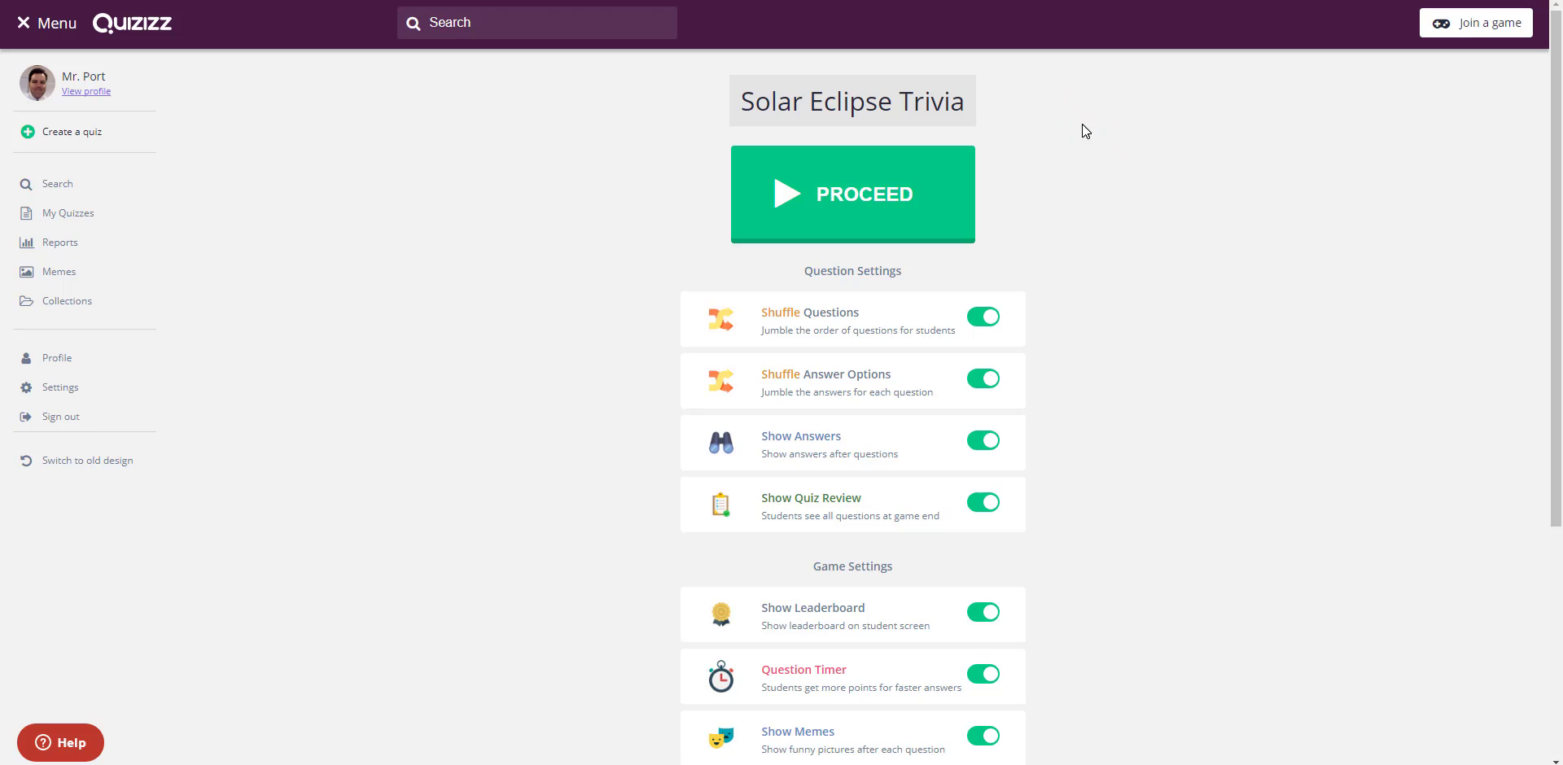
{"action": "scroll", "coordinate": [1046, 382], "scroll_direction": "down", "scroll_amount": 4}
{"action": "scroll", "coordinate": [1053, 394], "scroll_direction": "up", "scroll_amount": 4}
{"action": "left_click", "coordinate": [878, 209]}
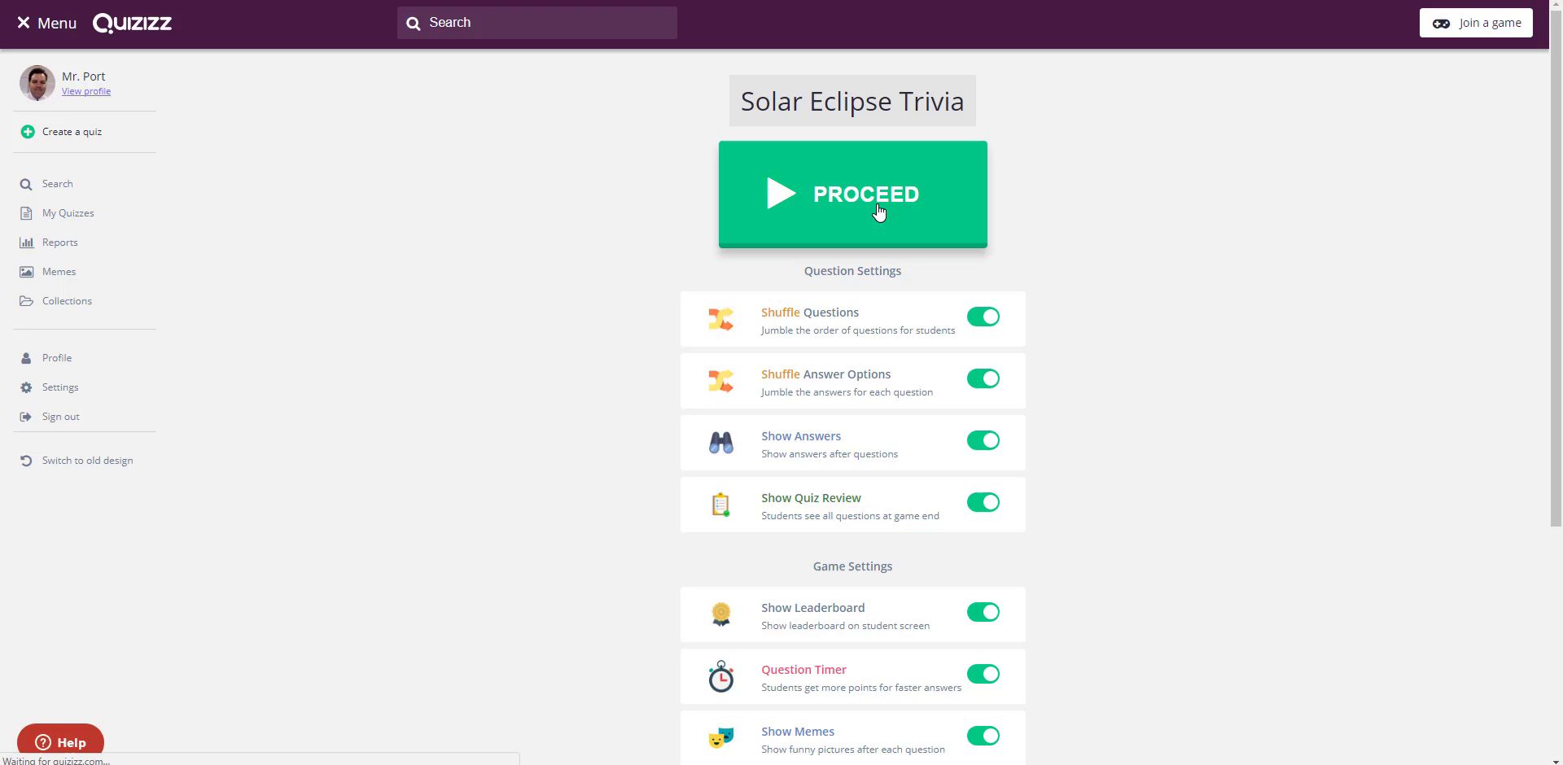